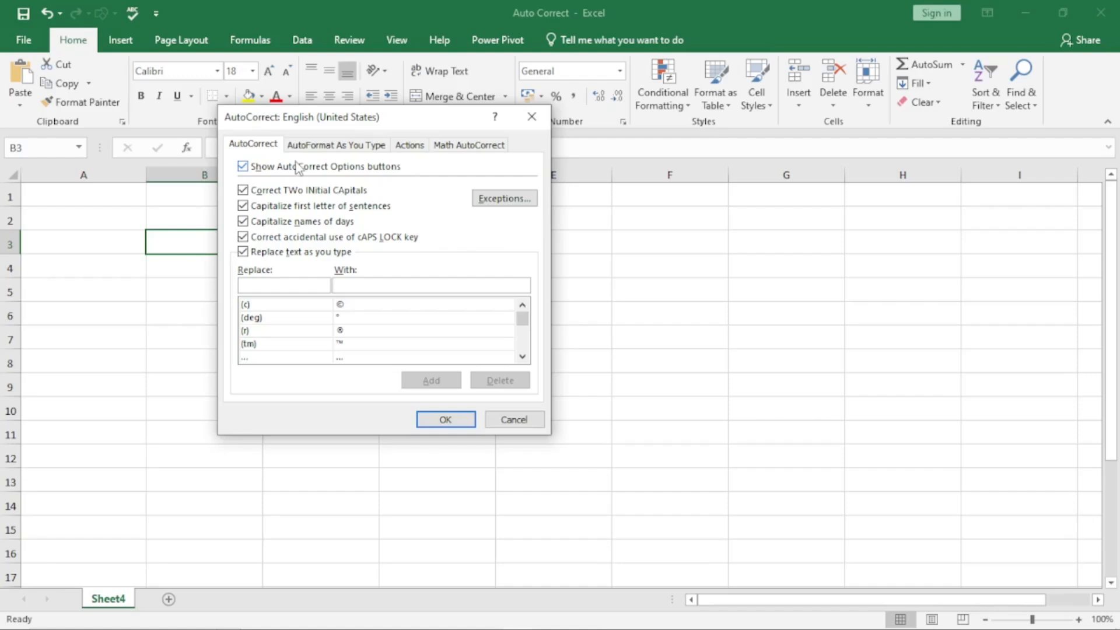
Step: Close the AutoCorrect dialog unchanged and enter about in C4
click(503, 419)
click(335, 255)
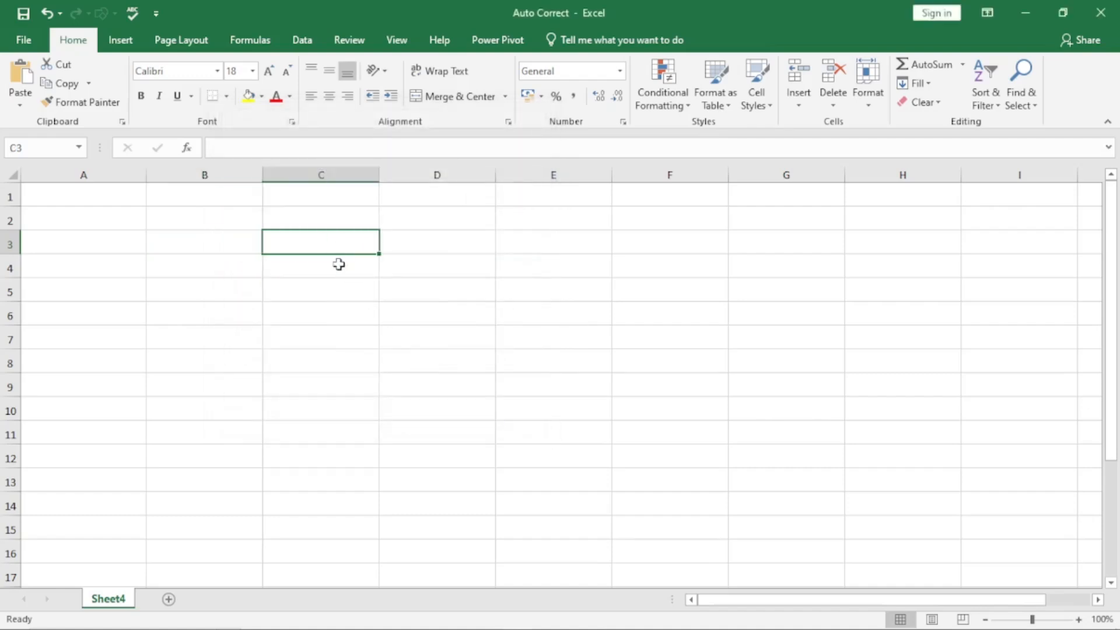
click(341, 269)
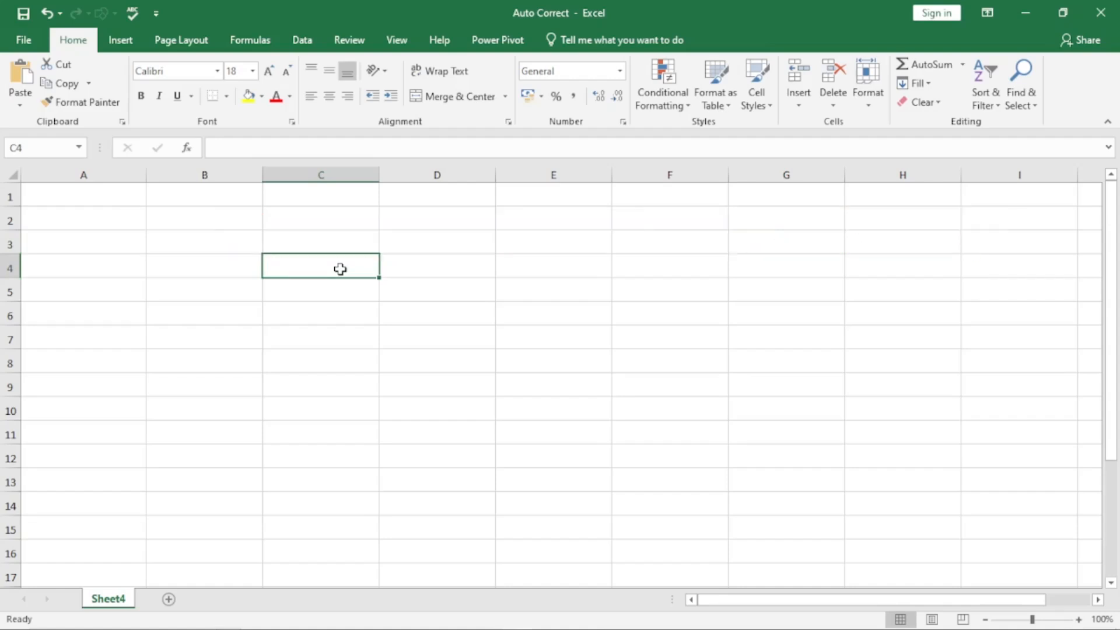
text(about)
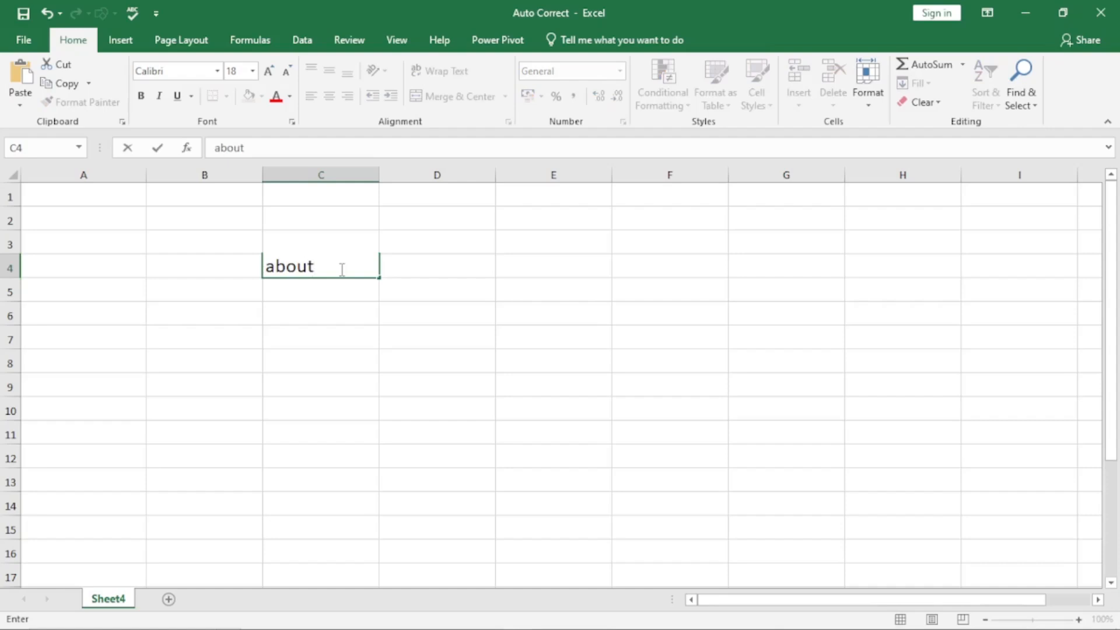
key(Return)
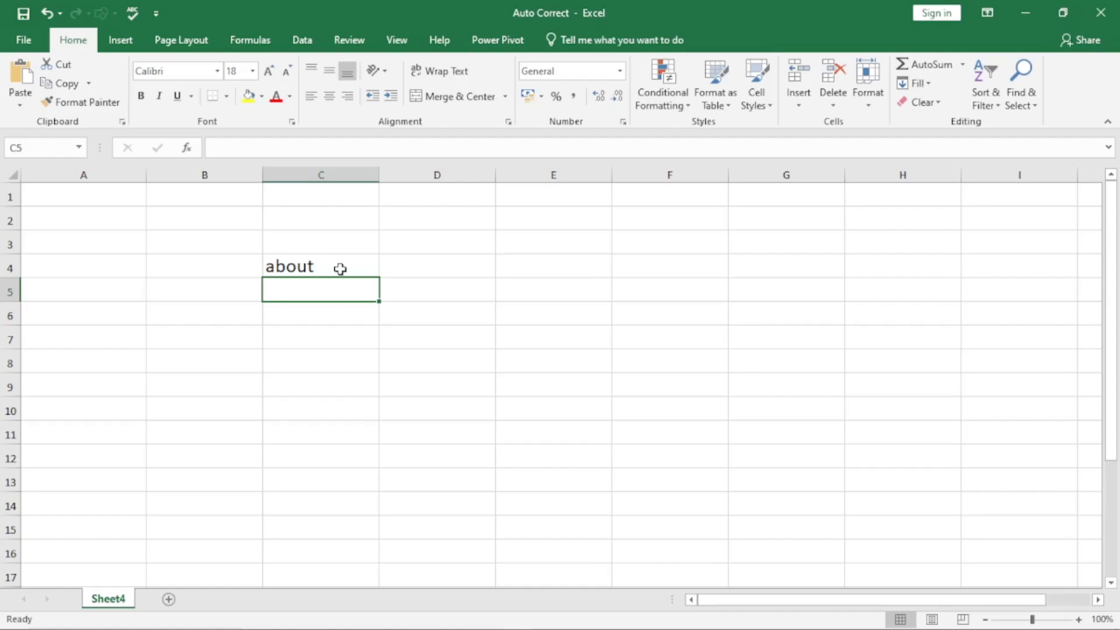
Step: Enter the misspellings abbout and abotu in C5 and C6 so AutoCorrect turns them into about
text(a)
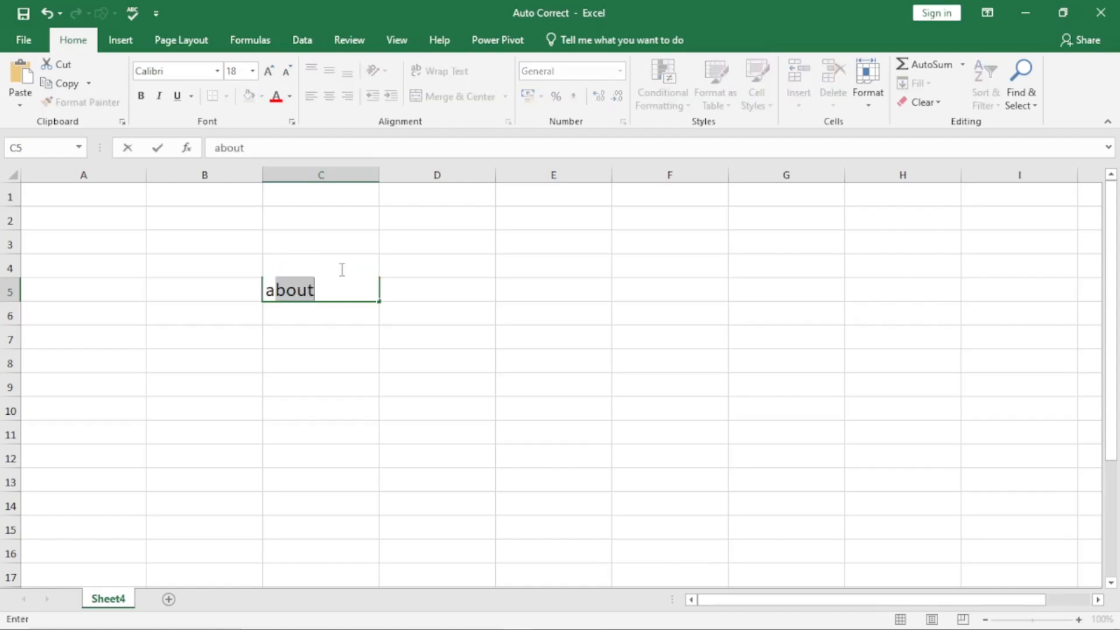
text(bbout)
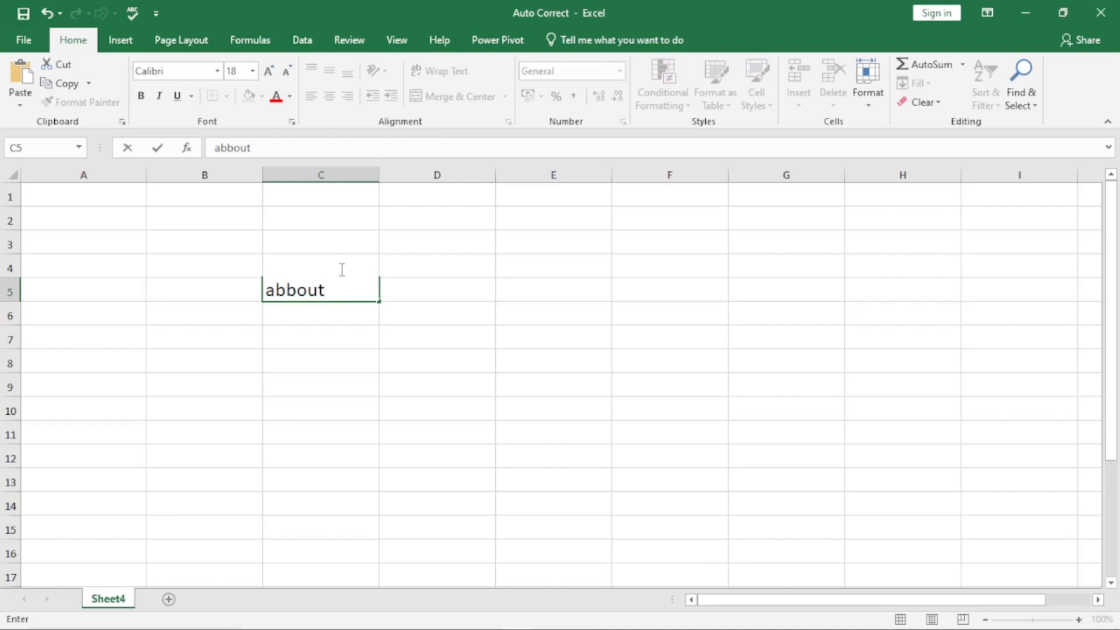
key(Return)
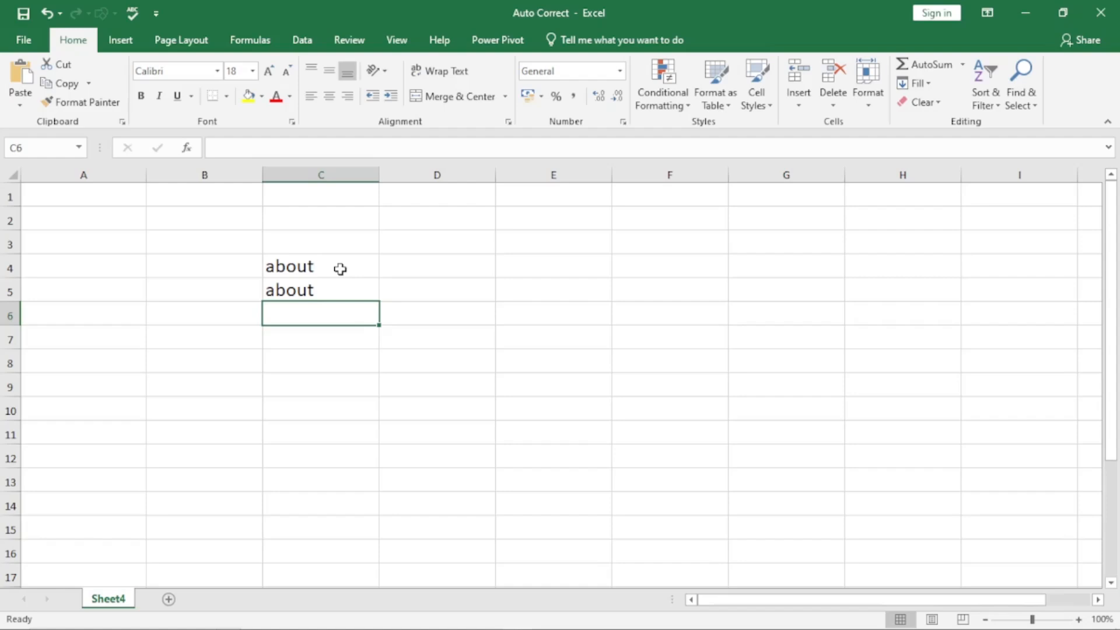
text(abo)
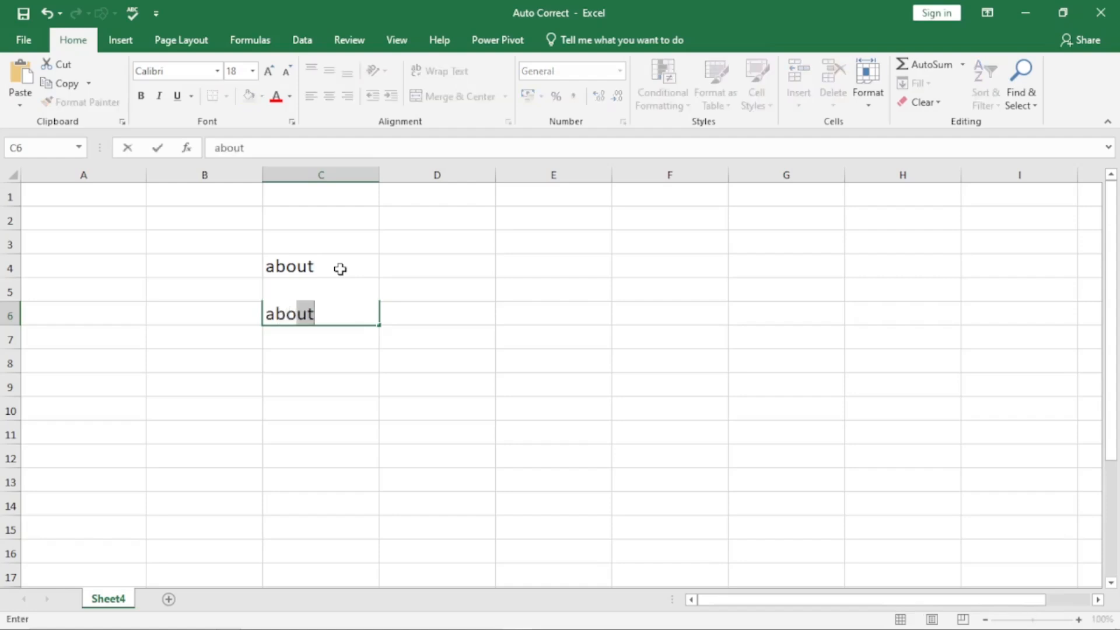
text(tu)
key(Return)
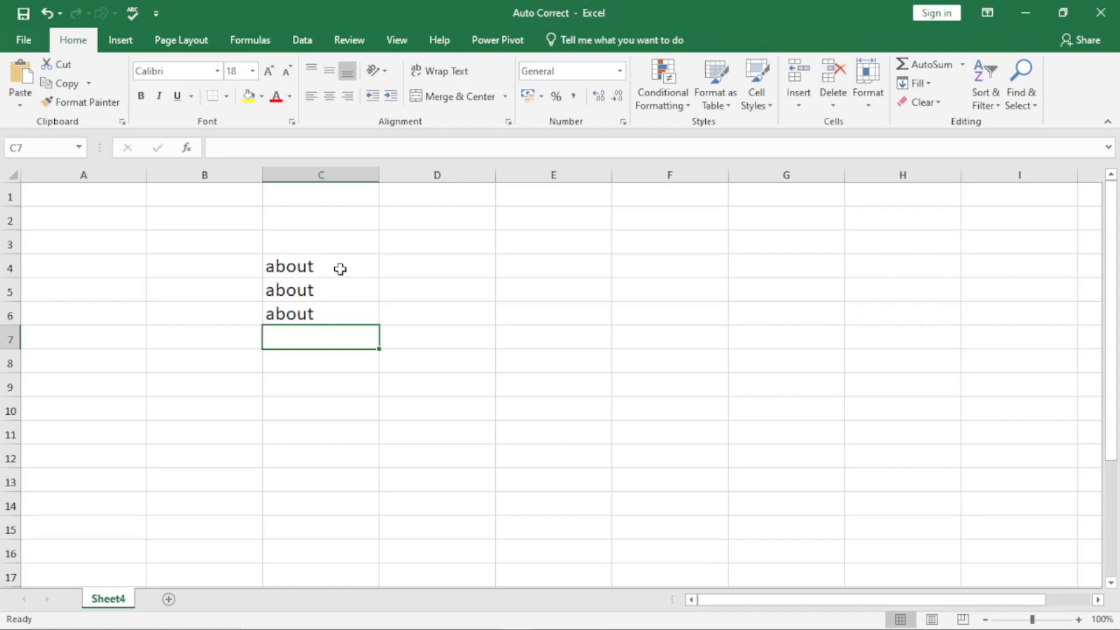
key(Return)
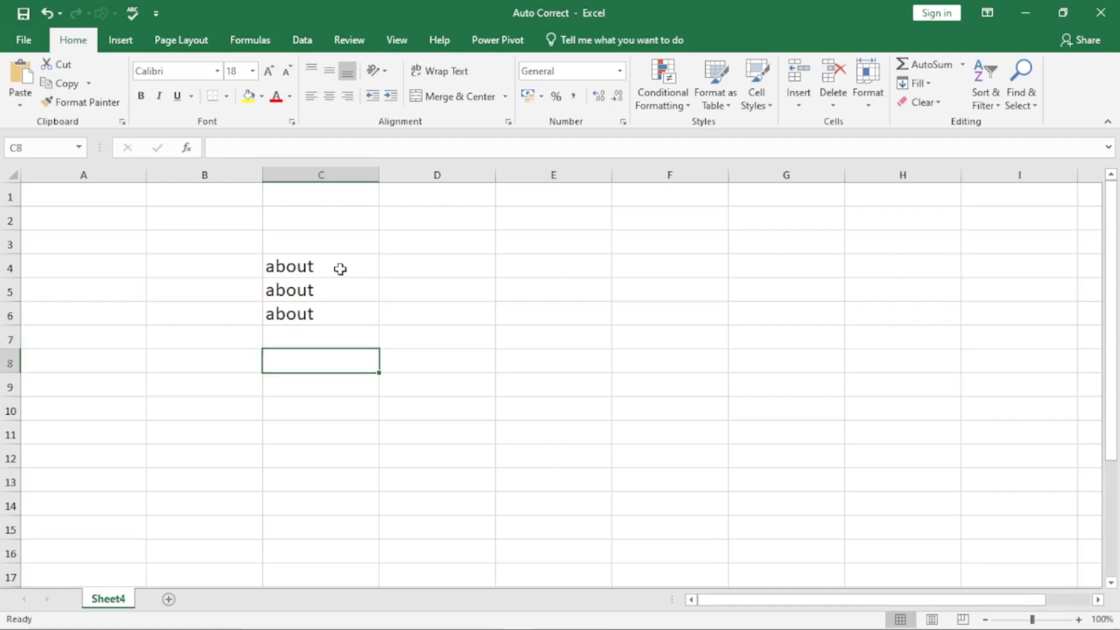
Step: Enter balance, balence and ballance in C8:C10, all auto-corrected to balance
text(balance)
key(Return)
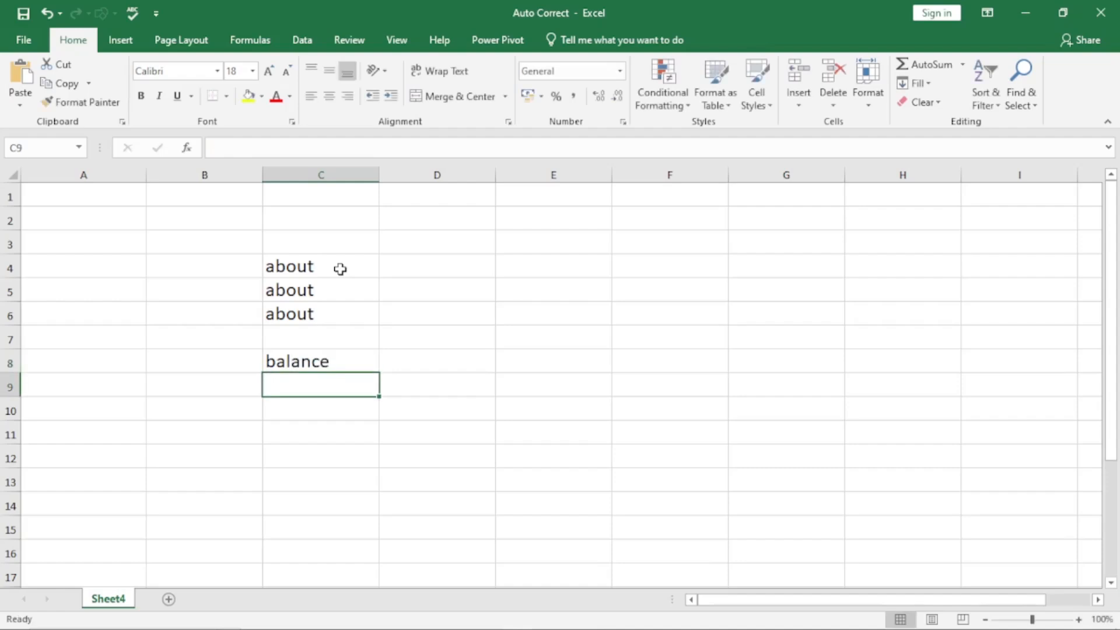
text(ba)
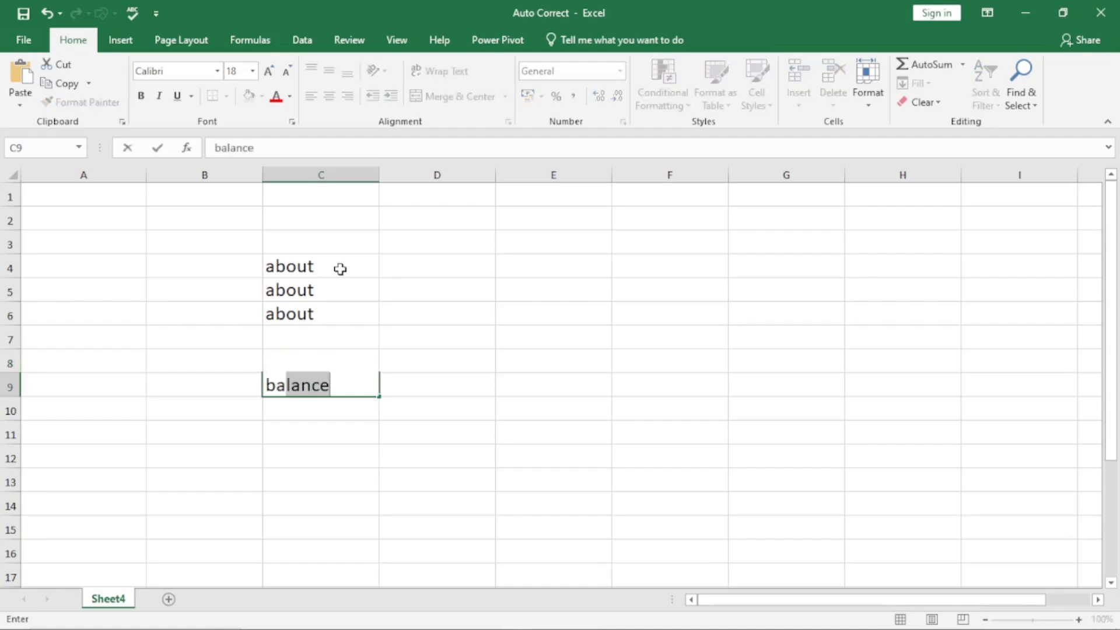
text(lence)
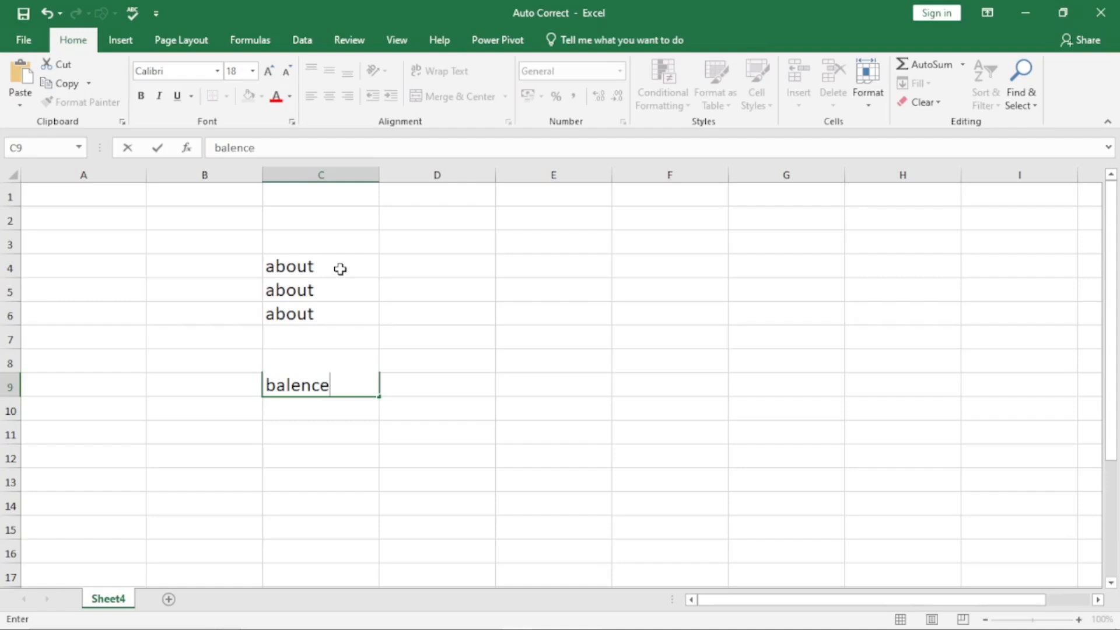
key(Return)
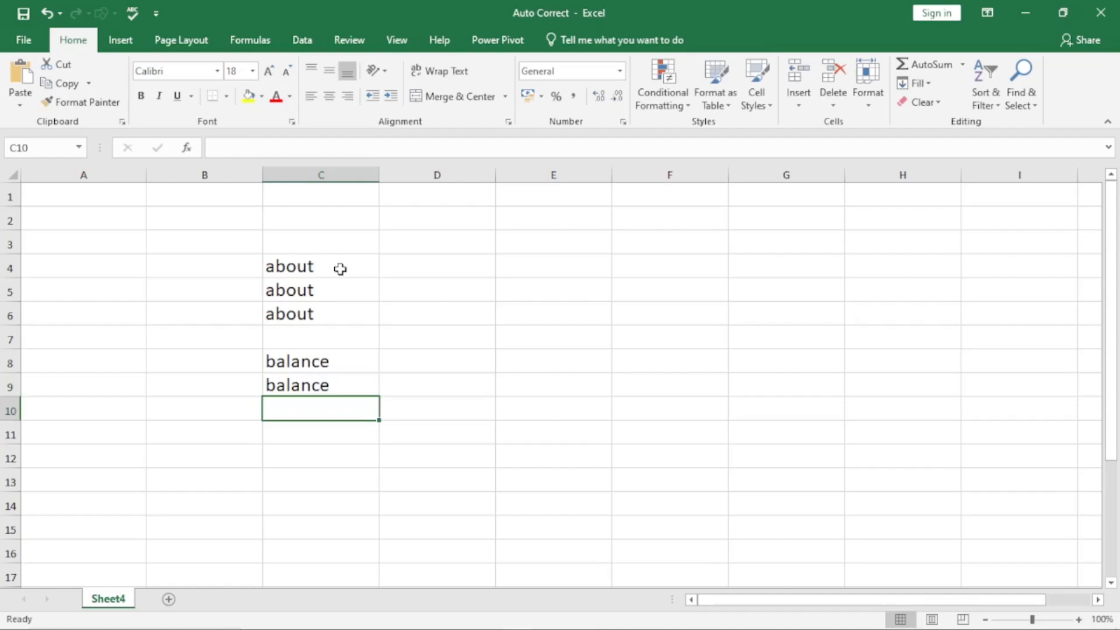
text(ba)
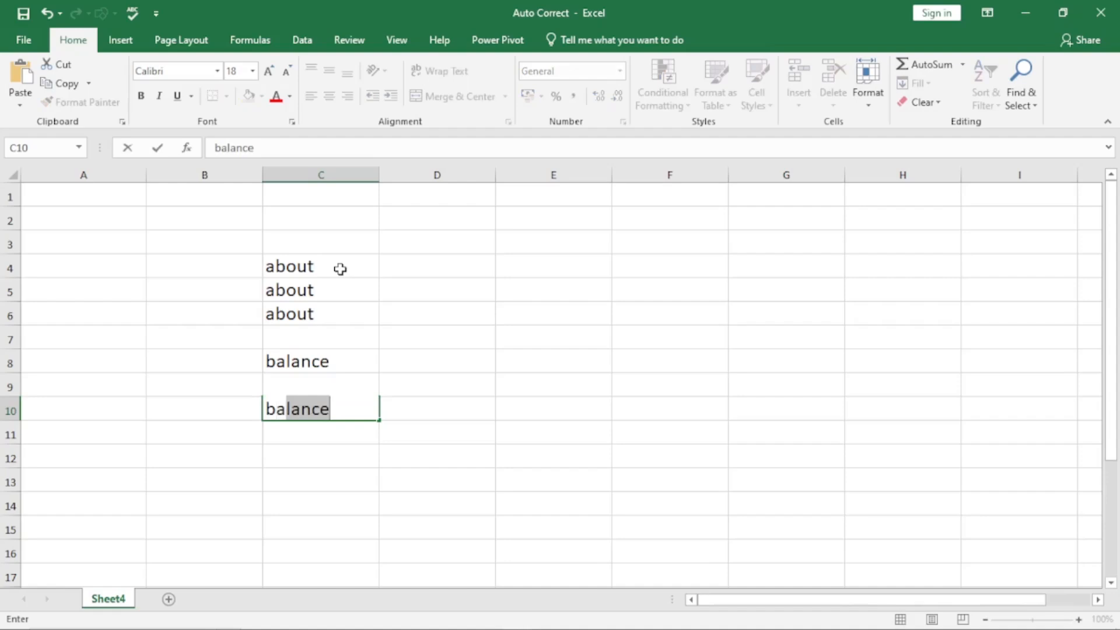
text(llance)
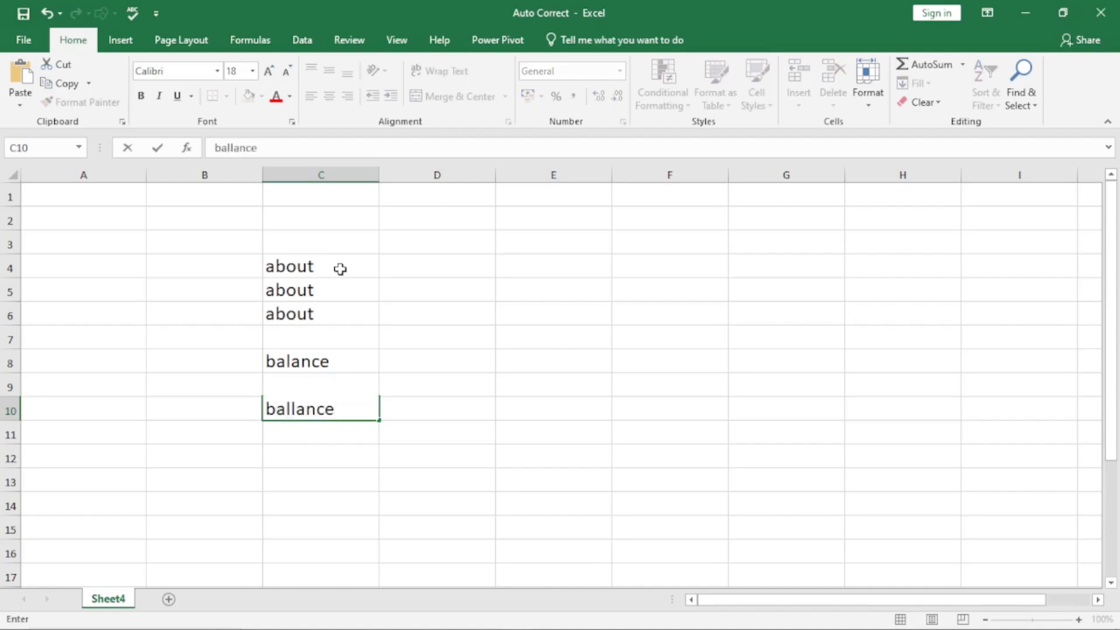
key(Return)
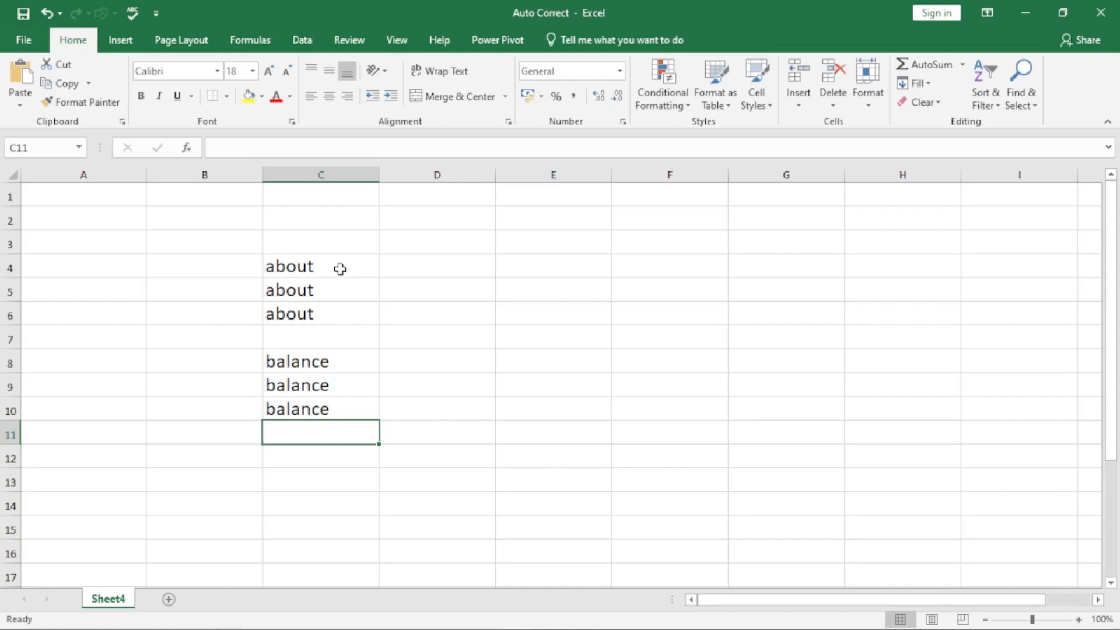
key(Return)
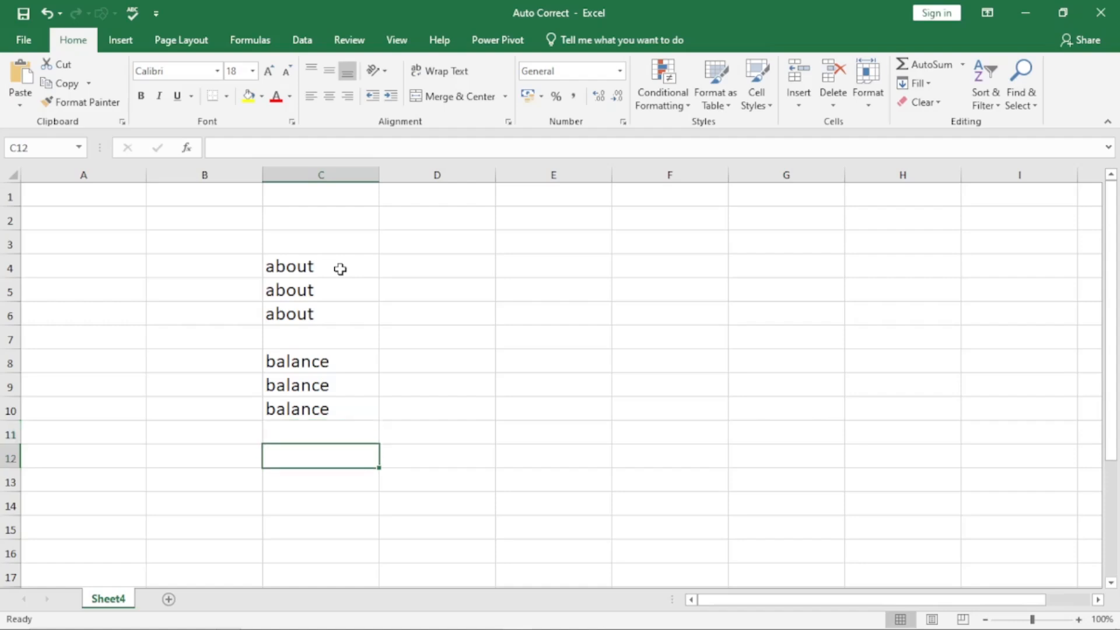
Step: Enter calculated and calulated in C12:C13, both ending as calculated
text(calculated)
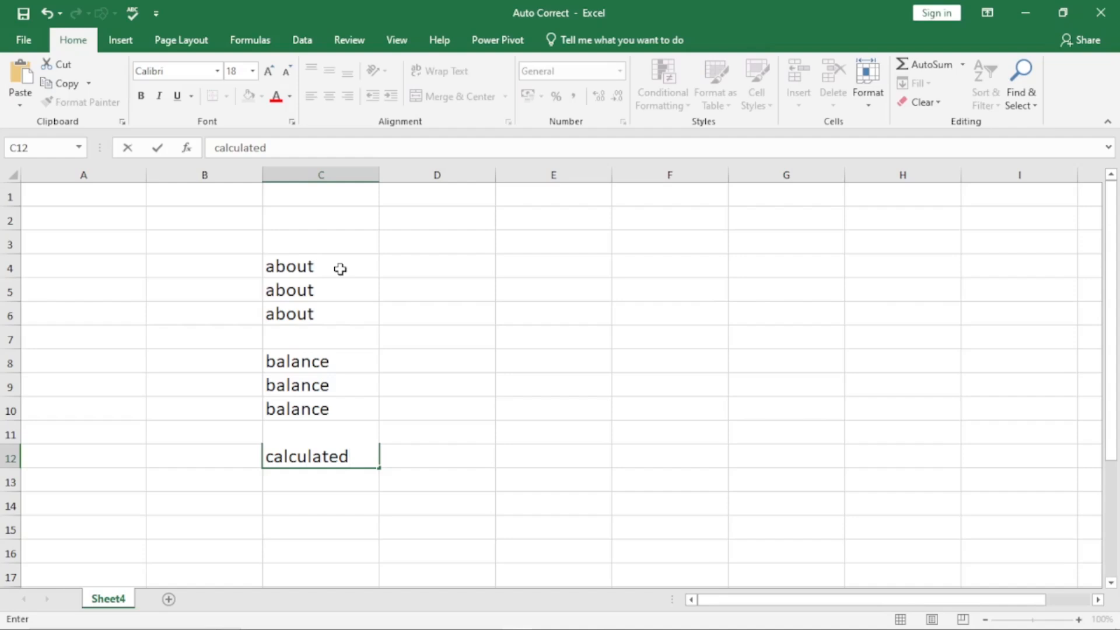
key(Return)
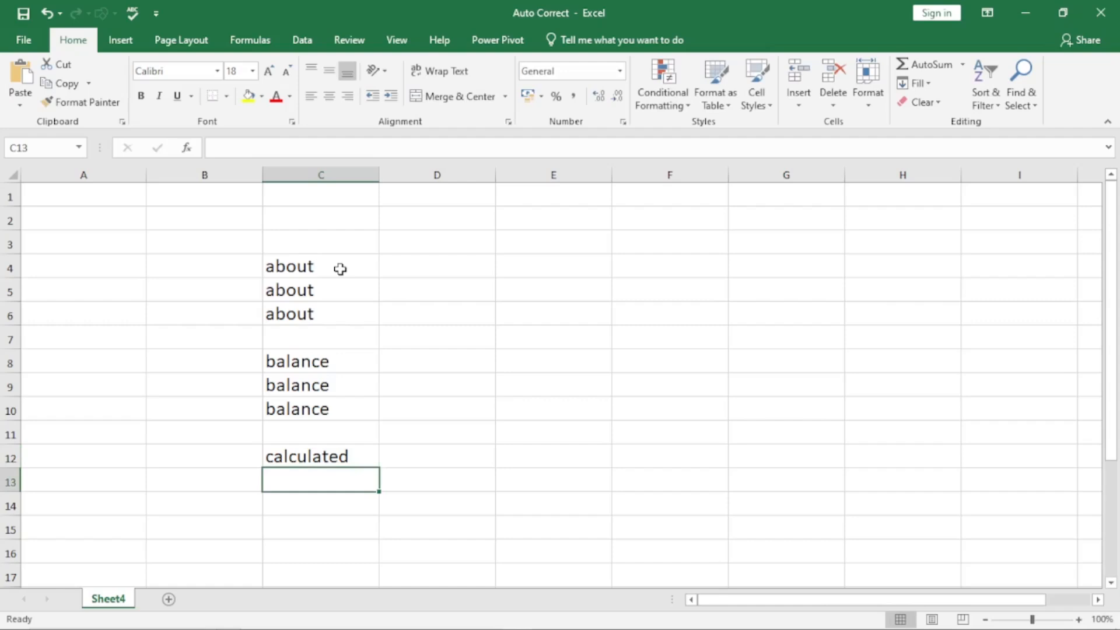
text(calulated)
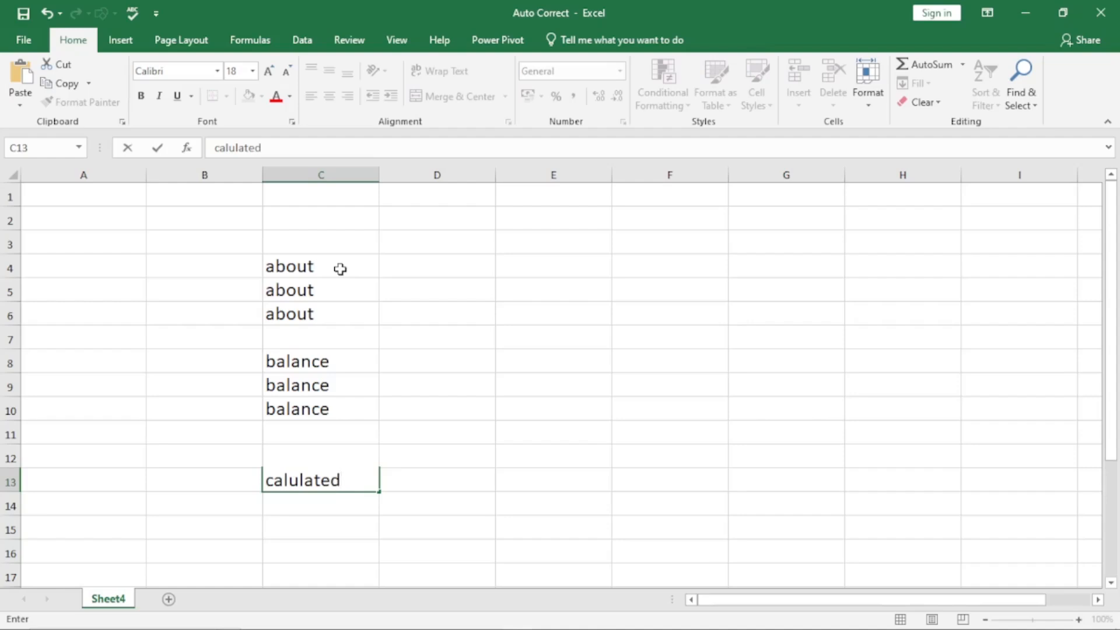
key(Return)
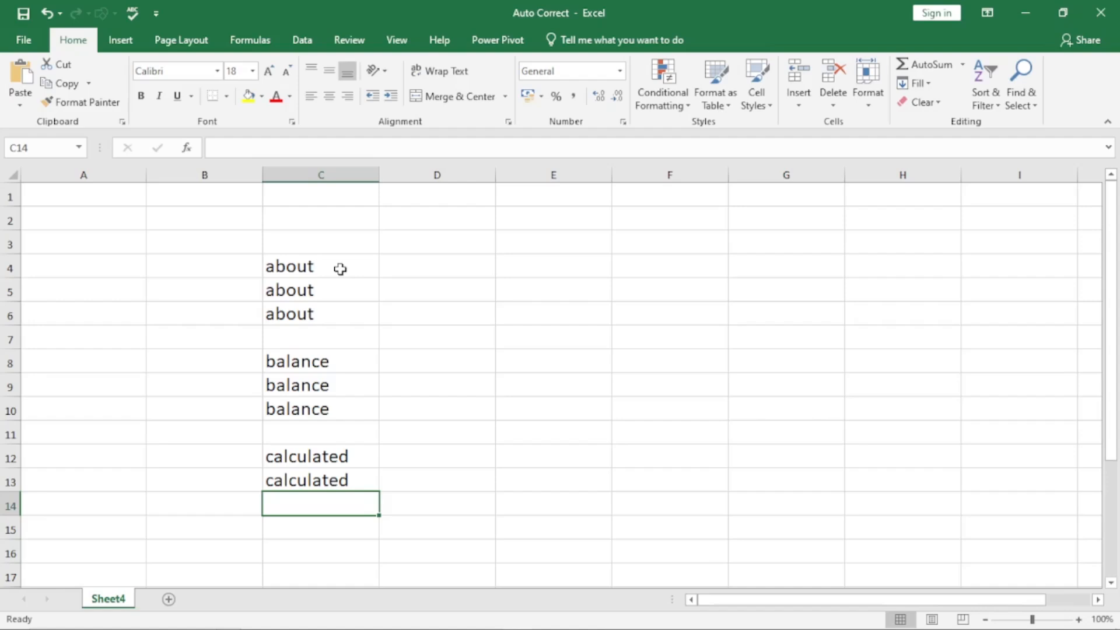
Step: Enter aboout in C7 and undo the automatic correction so the misspelling stays
click(292, 337)
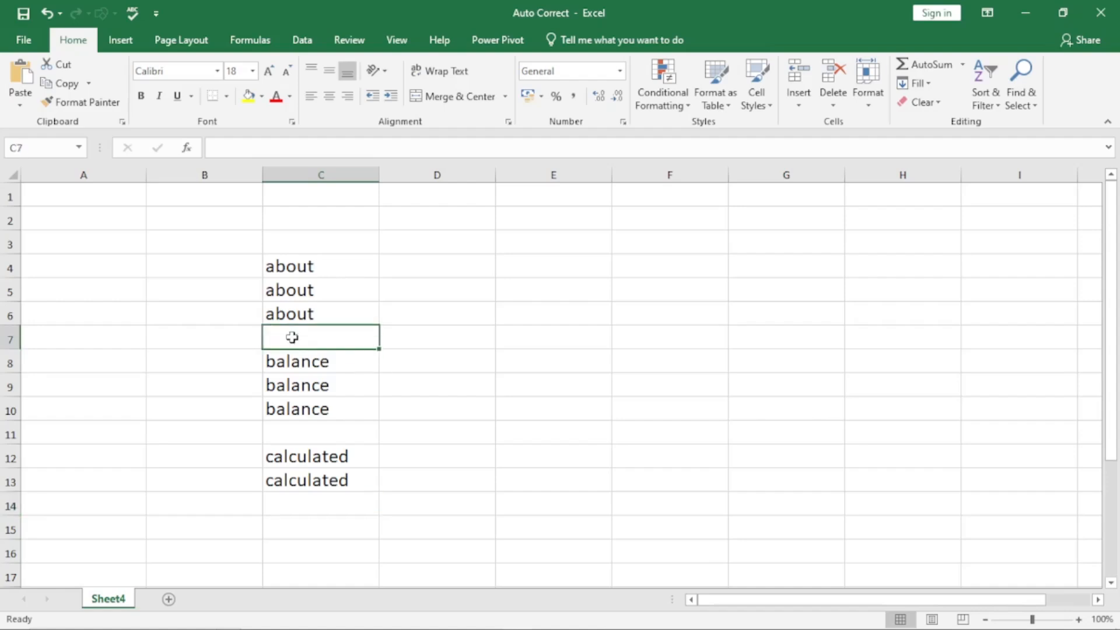
text(a)
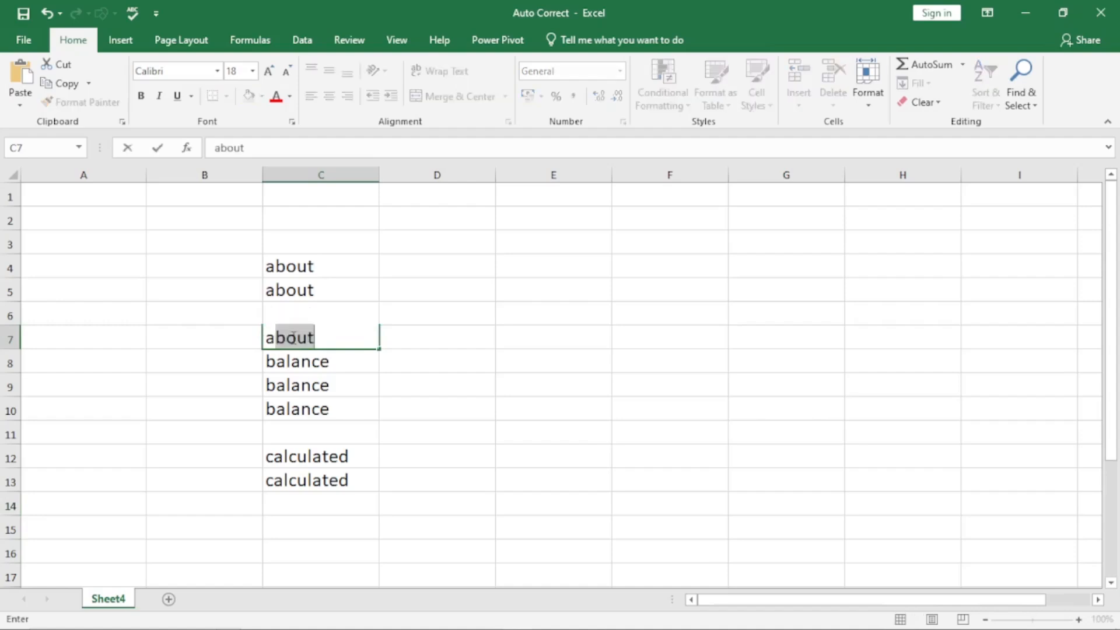
text(boout)
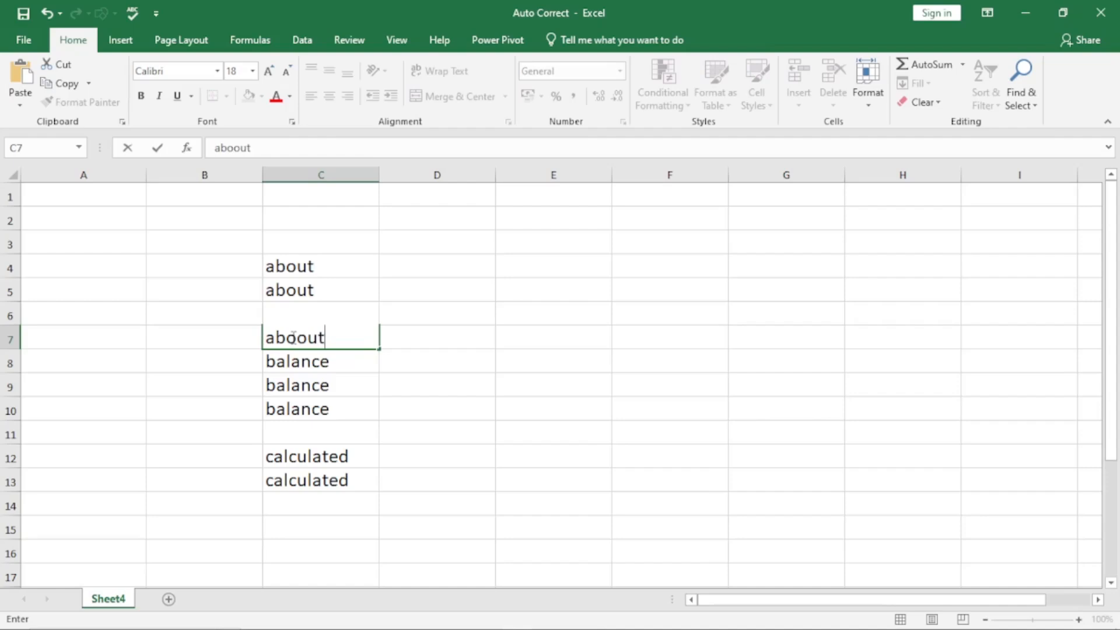
key(Return)
key(ctrl+z)
click(354, 331)
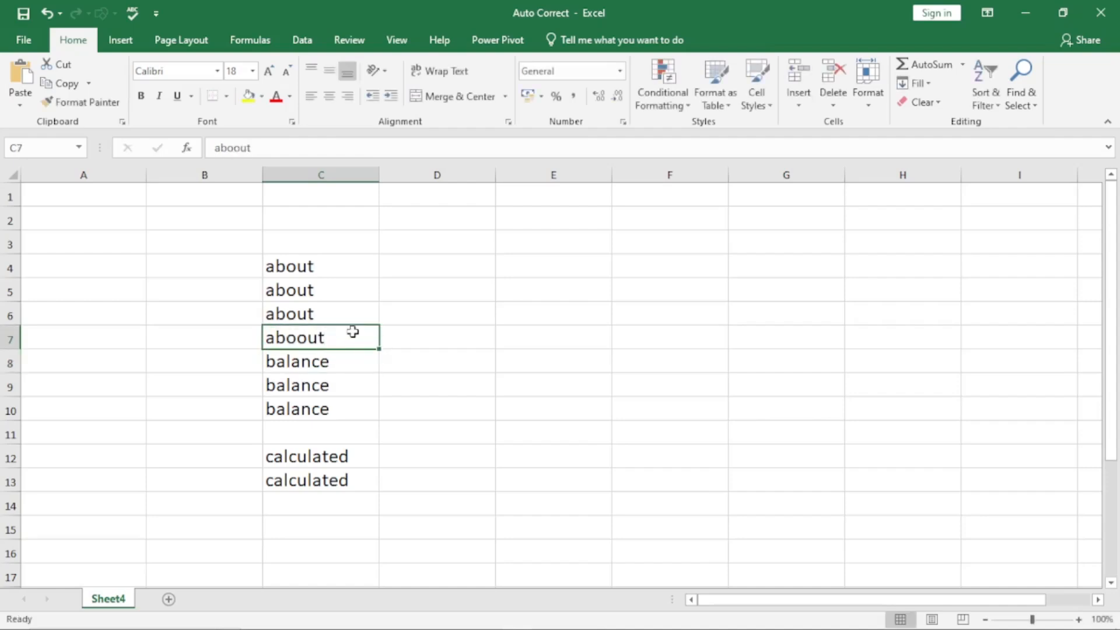
Step: Enter the misspelling belance in C11
click(304, 431)
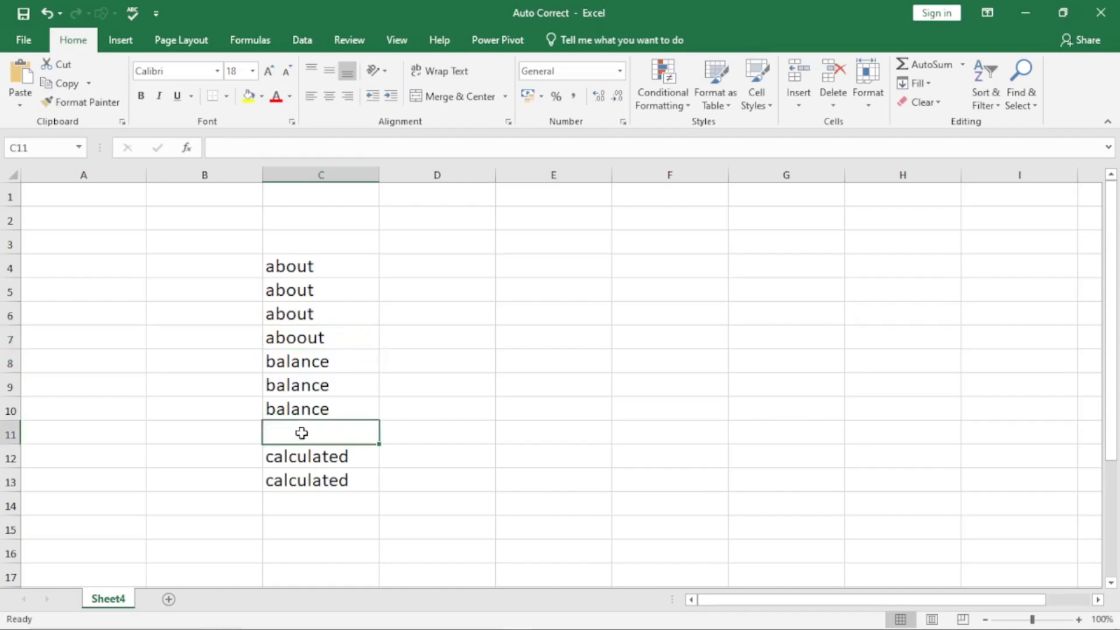
text(bel)
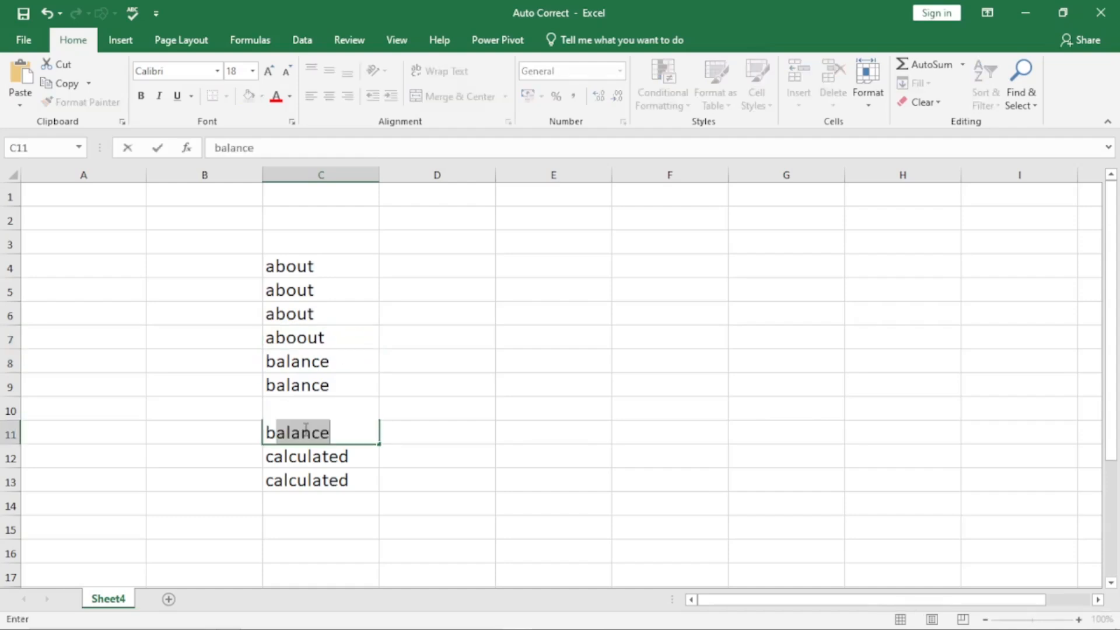
text(ance)
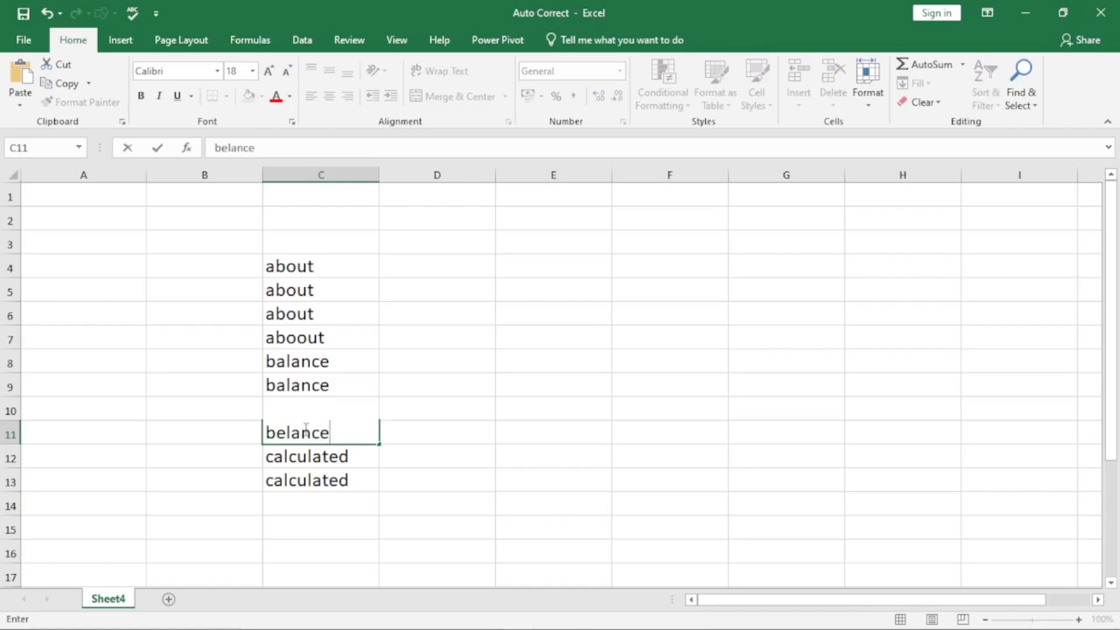
key(Return)
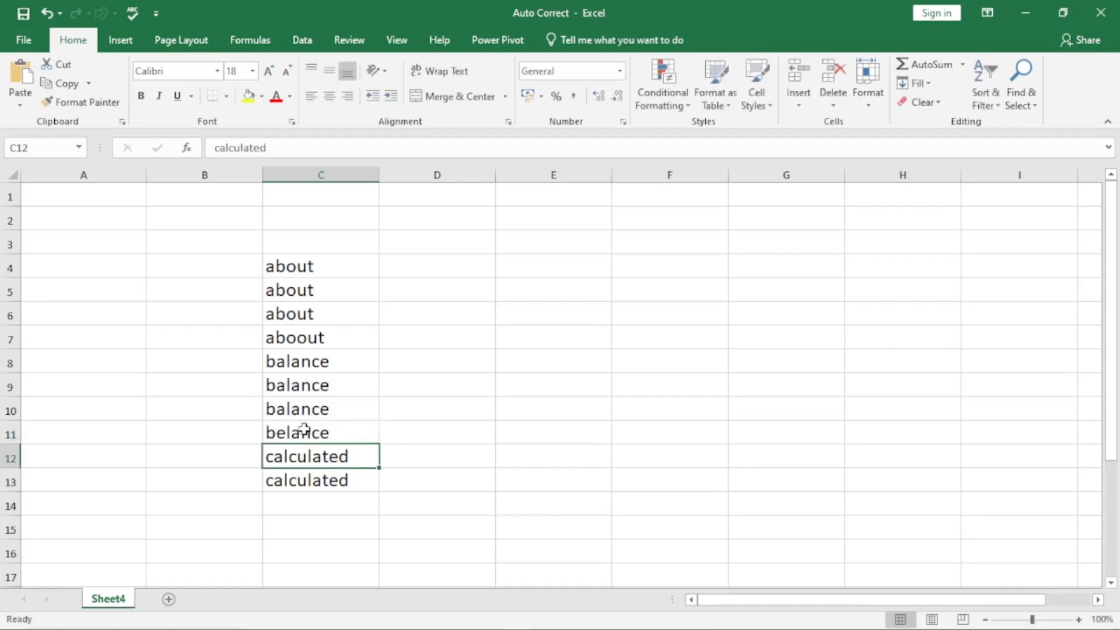
click(351, 434)
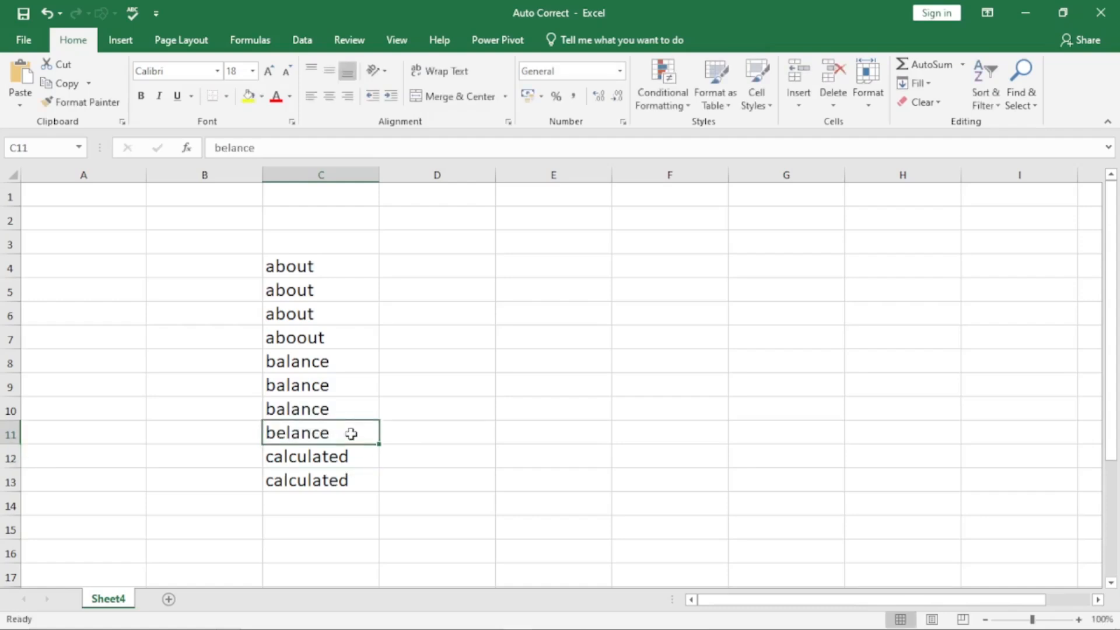
Step: Enter the misspelling calkulated in C14
click(301, 502)
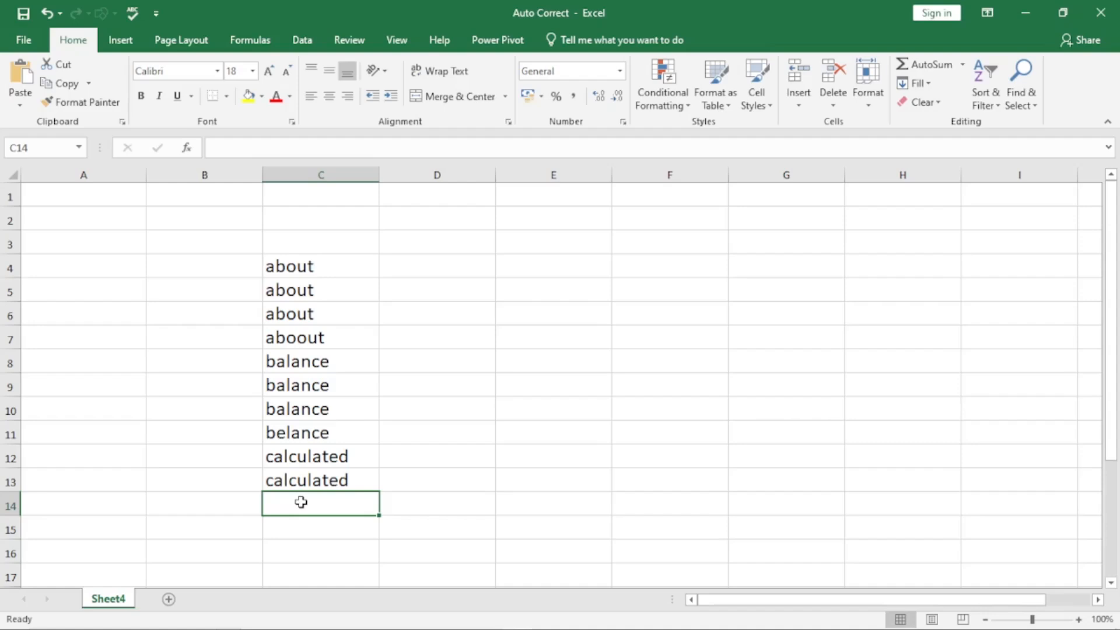
text(cal)
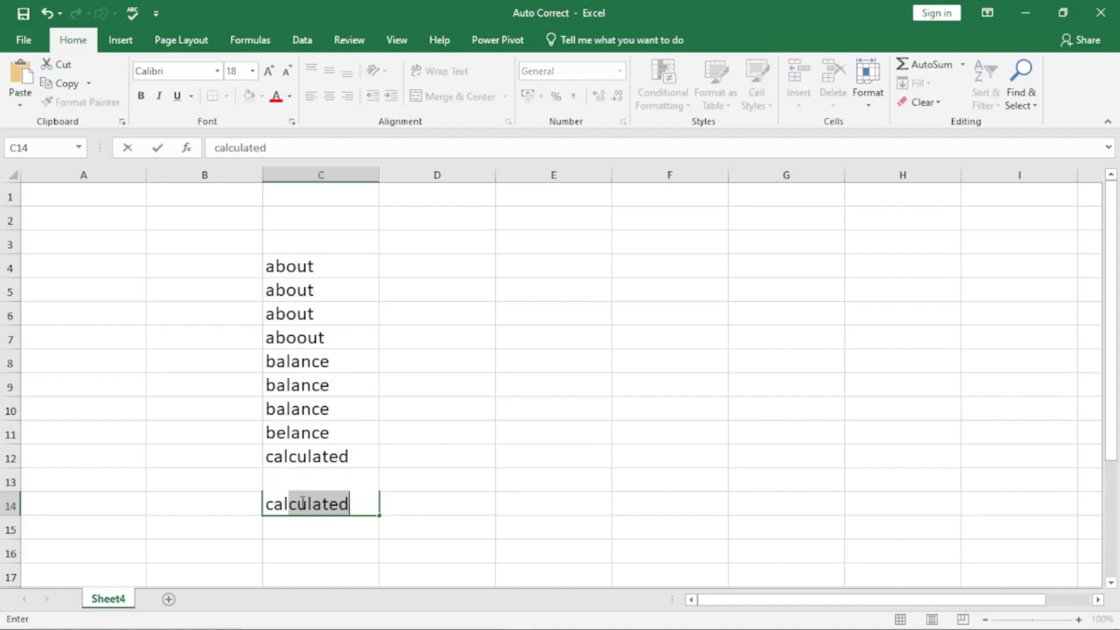
text(ku)
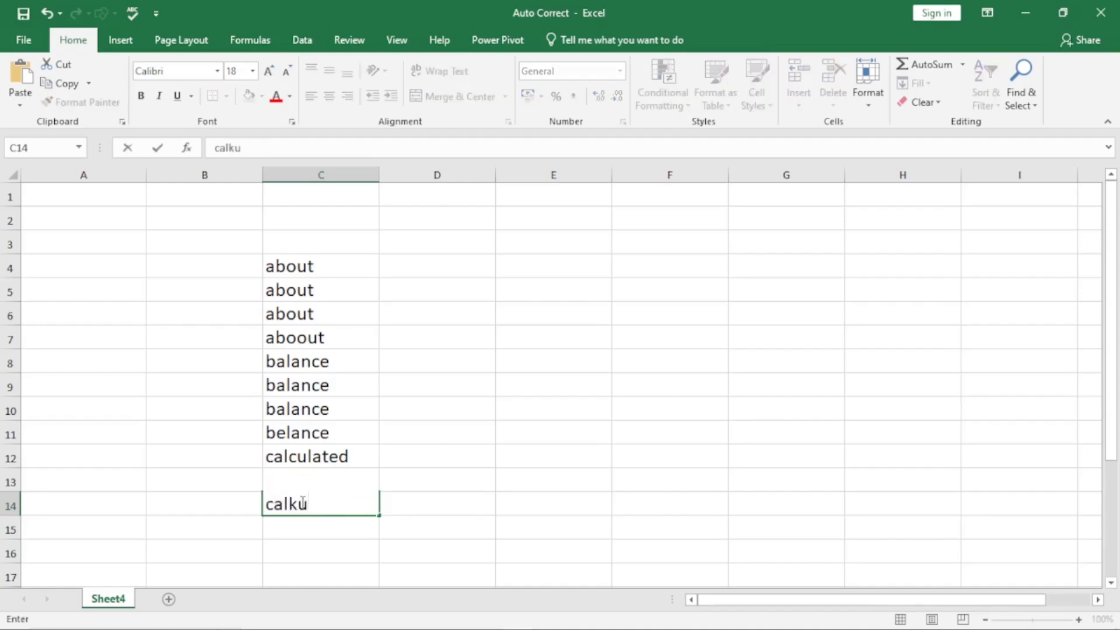
text(lated)
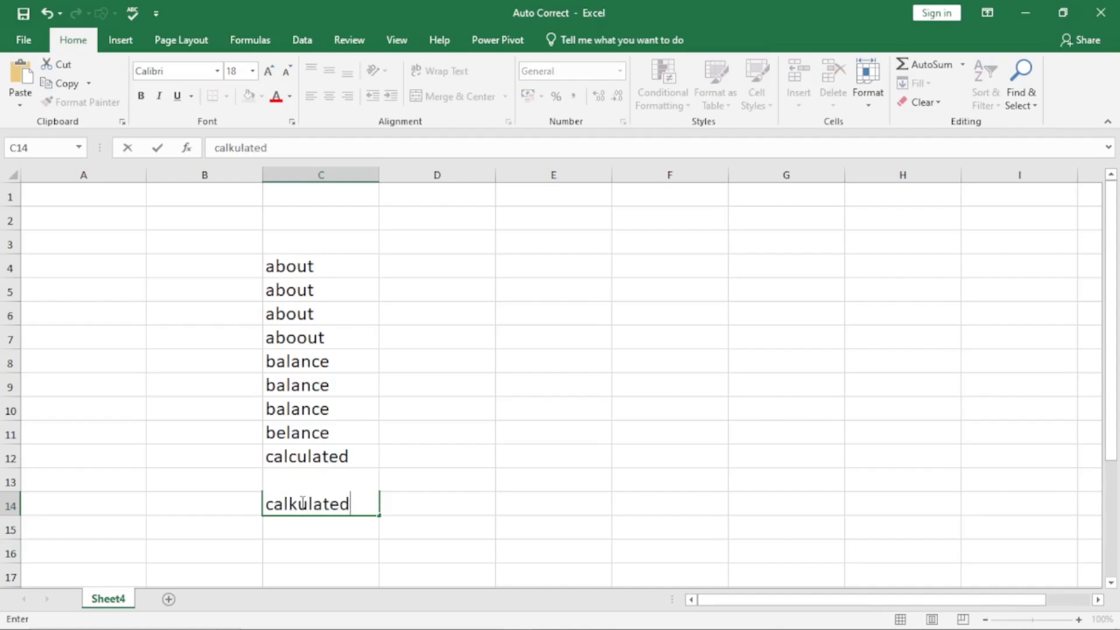
key(Return)
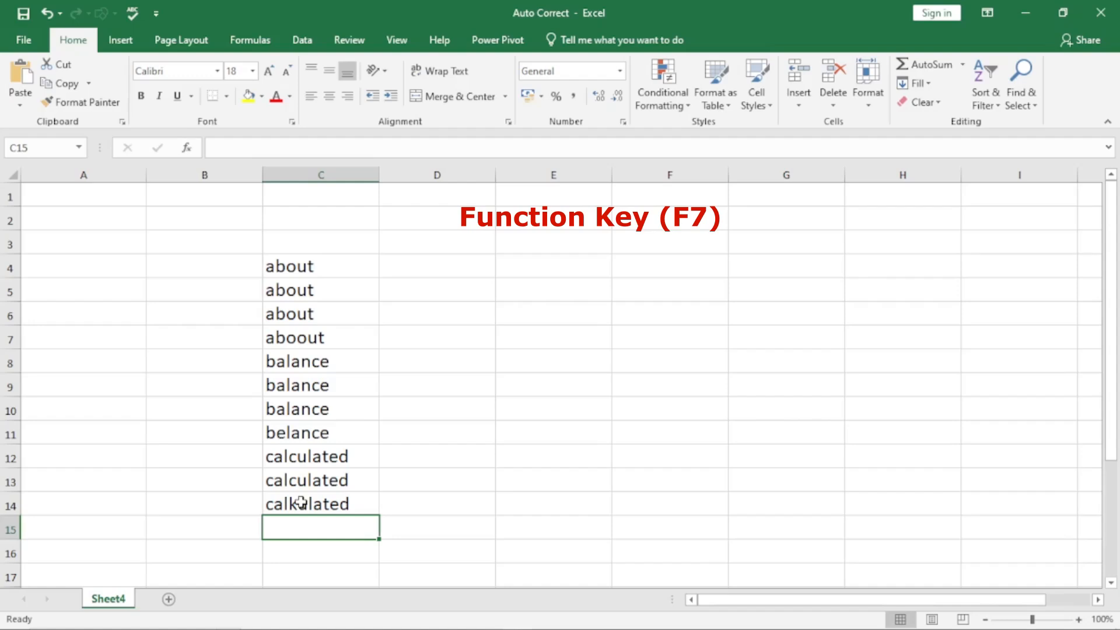
Step: Spell-check from C4 with F7, changing aboout, belance and calkulated to about, balance and calculated
click(296, 261)
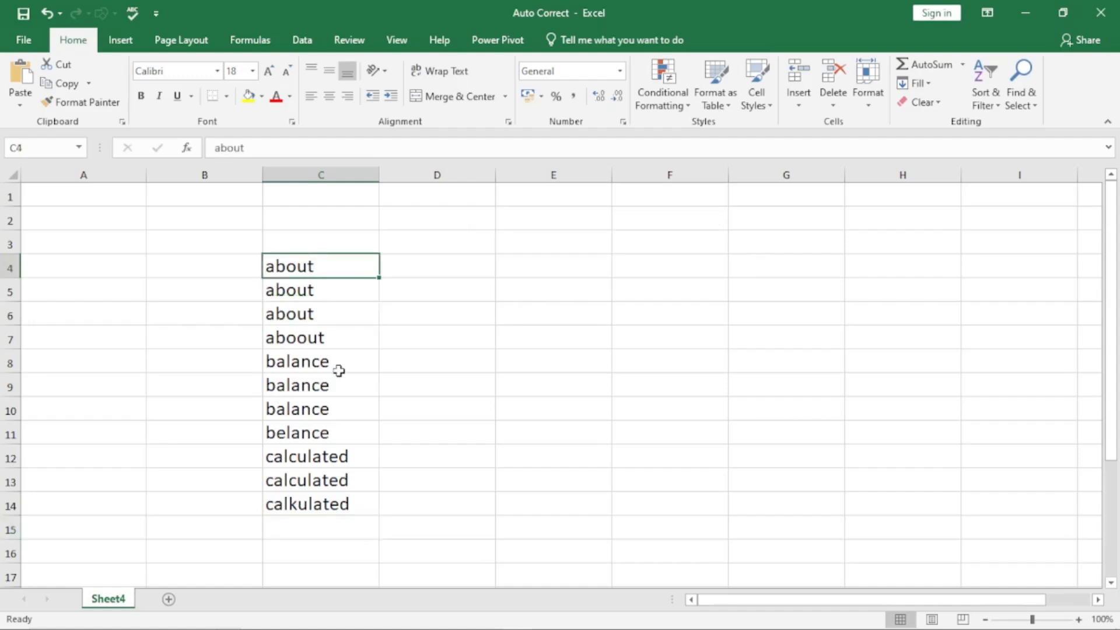
key(F7)
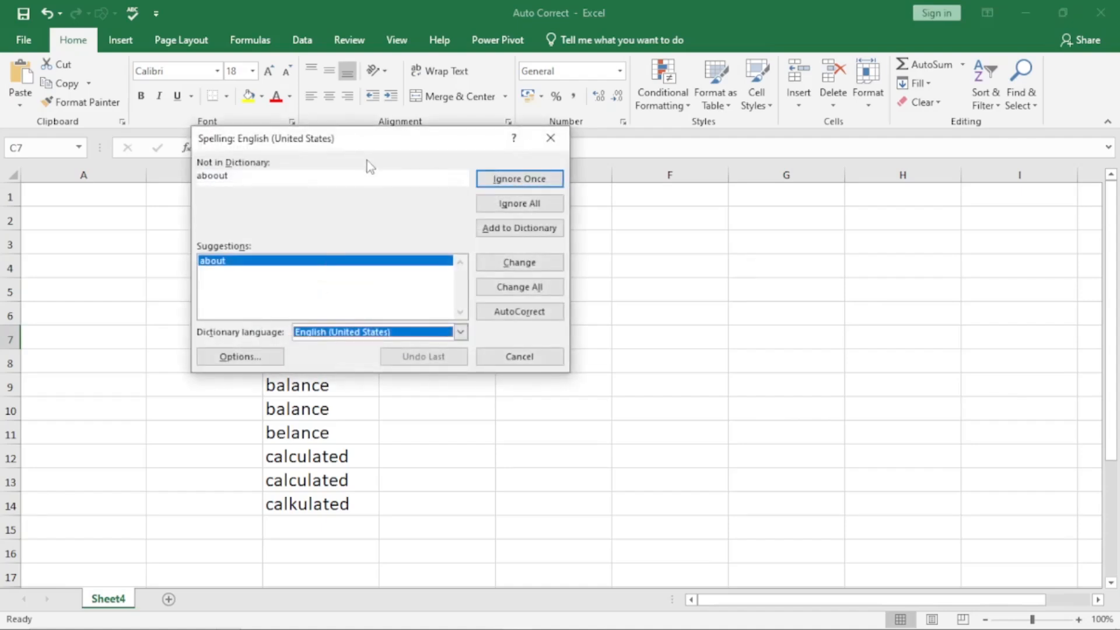
drag(367, 138, 707, 191)
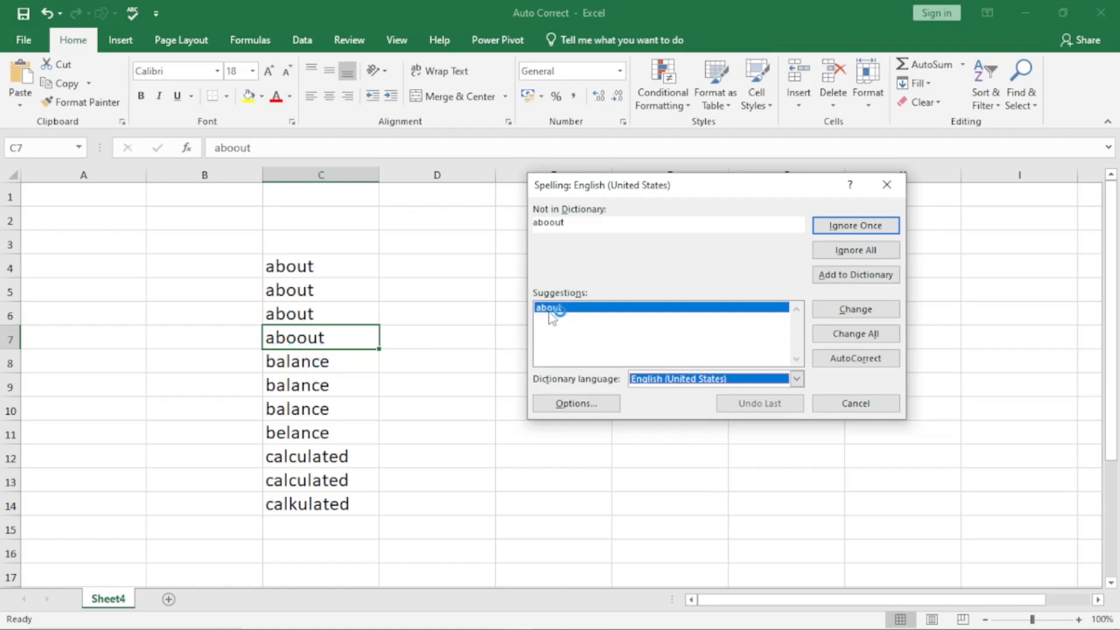
click(889, 312)
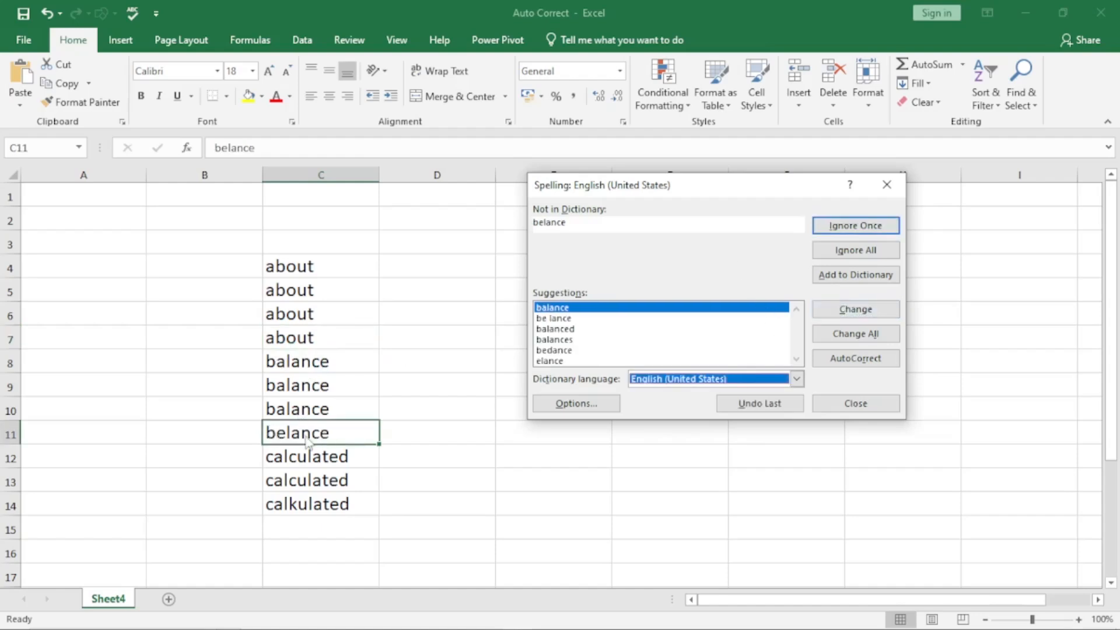
click(874, 314)
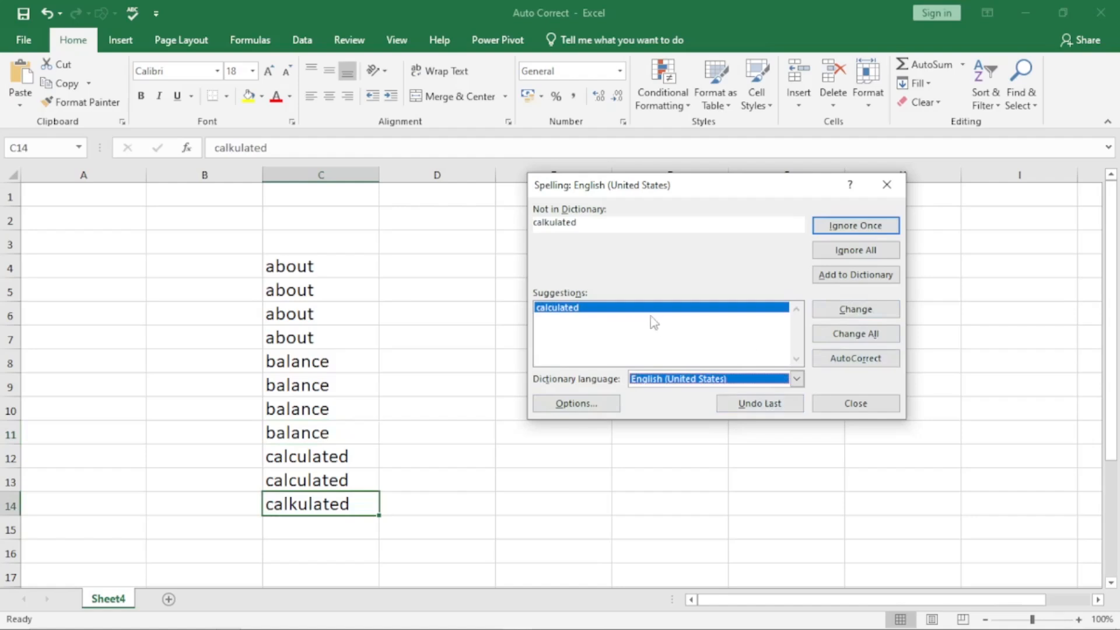
click(890, 311)
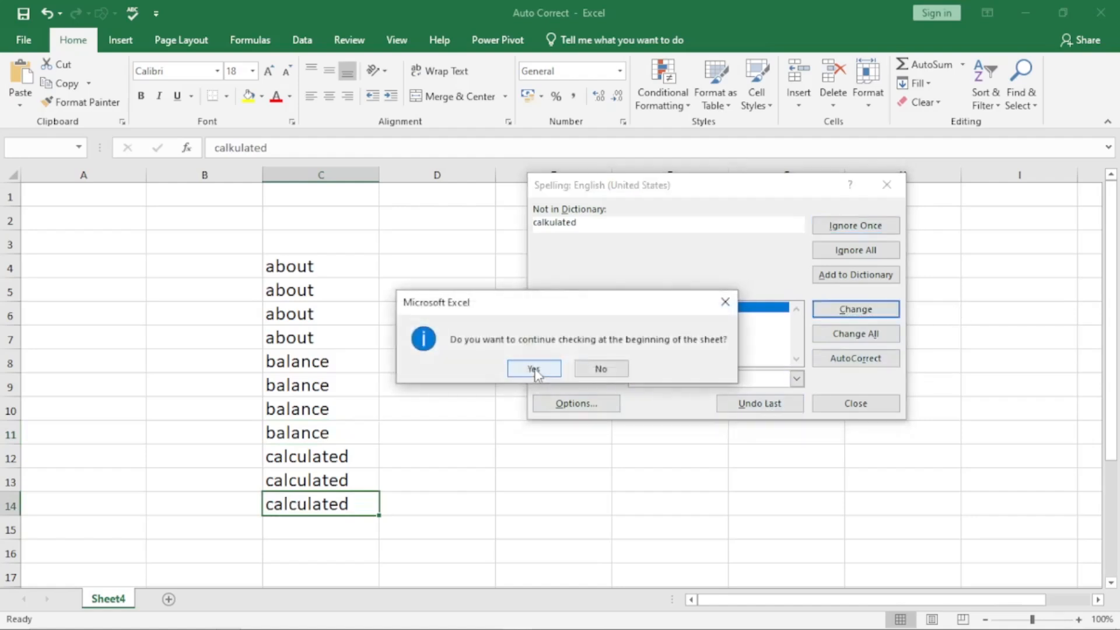
click(535, 370)
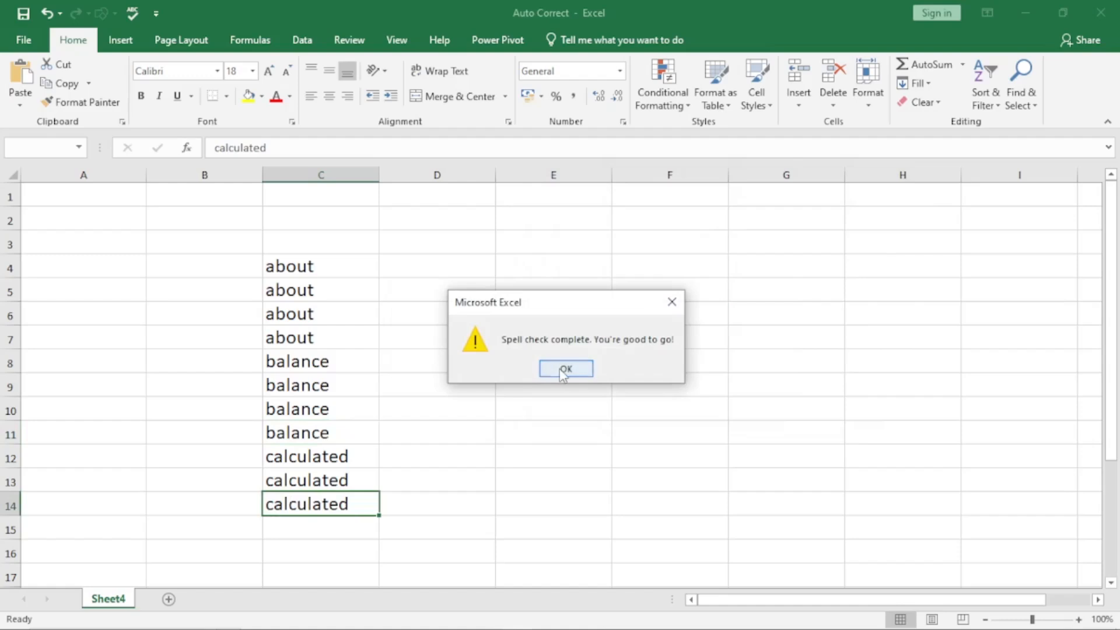
click(559, 368)
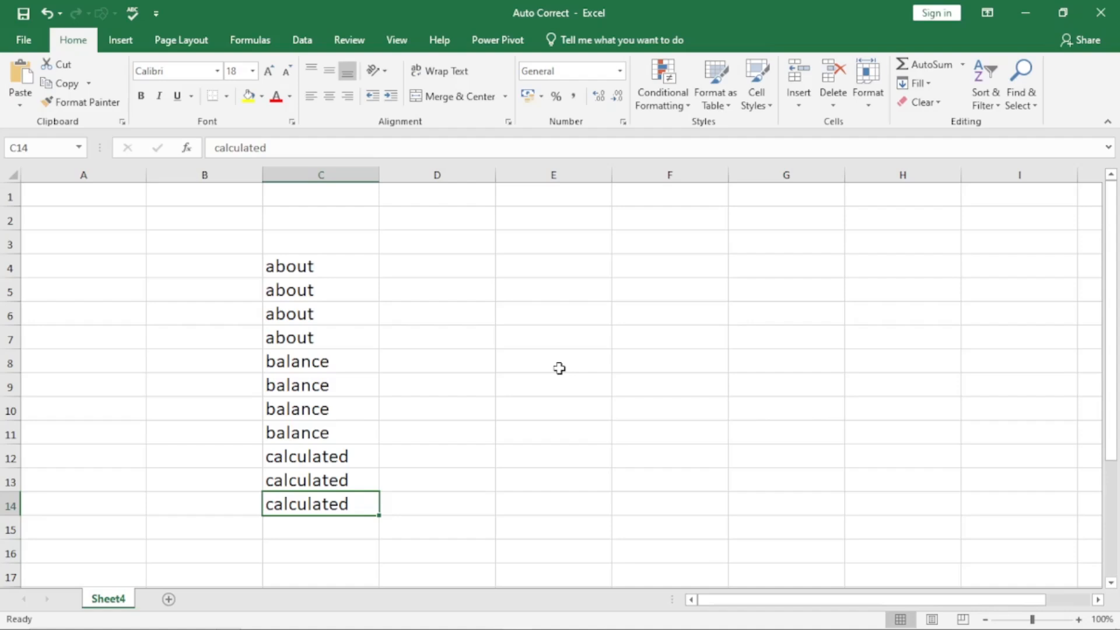
Step: Open AutoCorrect Options with Alt+T, A and locate the abbout and abotu → about entries
key(alt+t)
key(a)
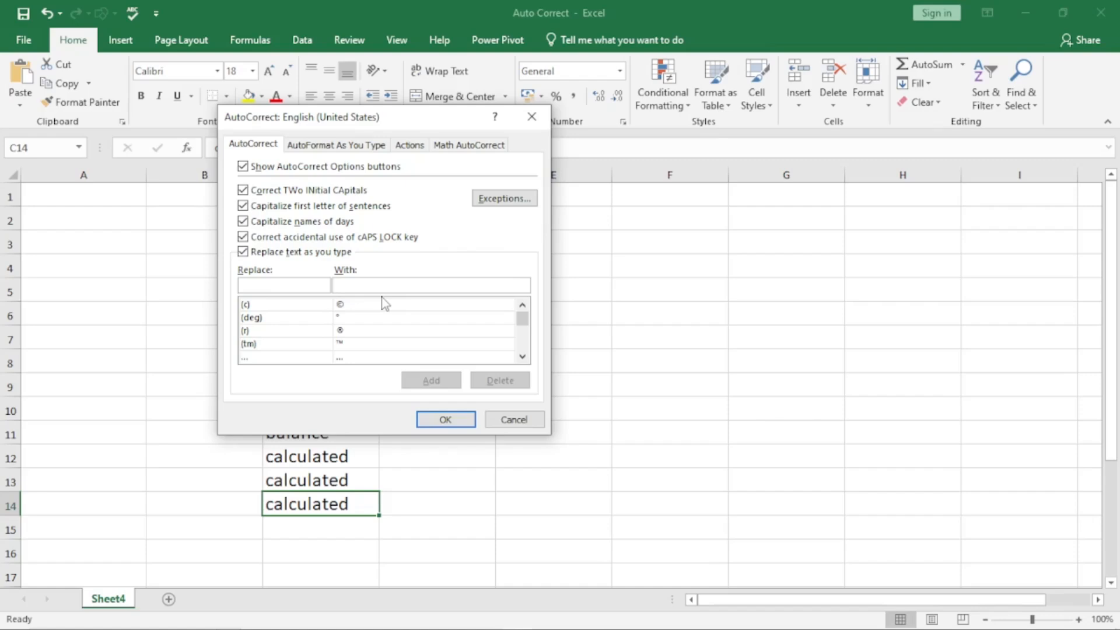
click(522, 356)
click(522, 356)
click(522, 357)
click(523, 356)
click(523, 356)
click(268, 319)
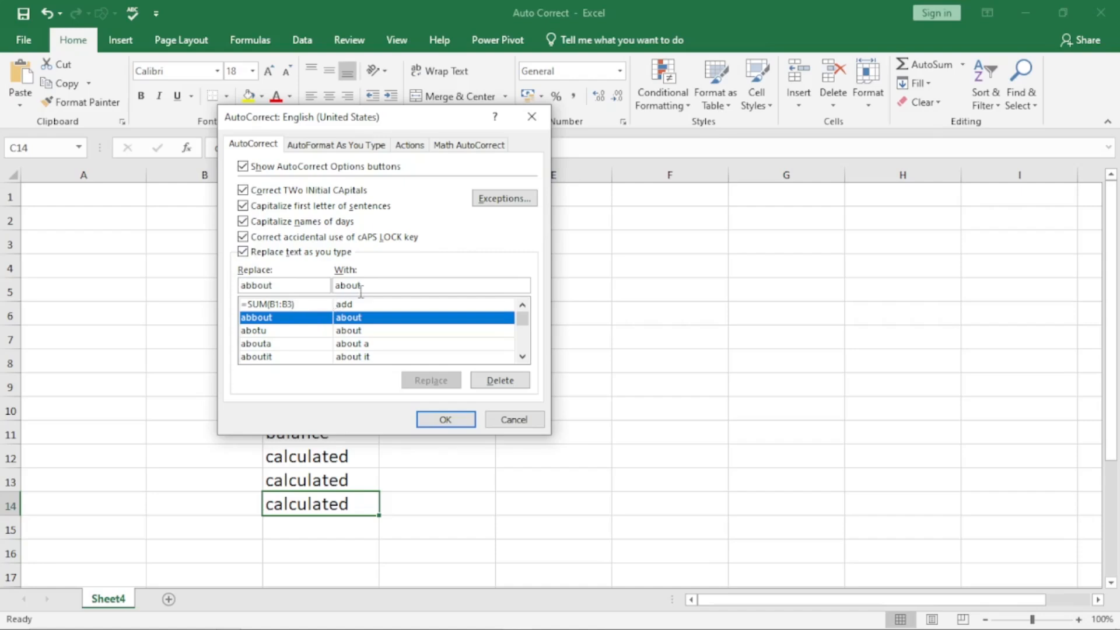
click(273, 335)
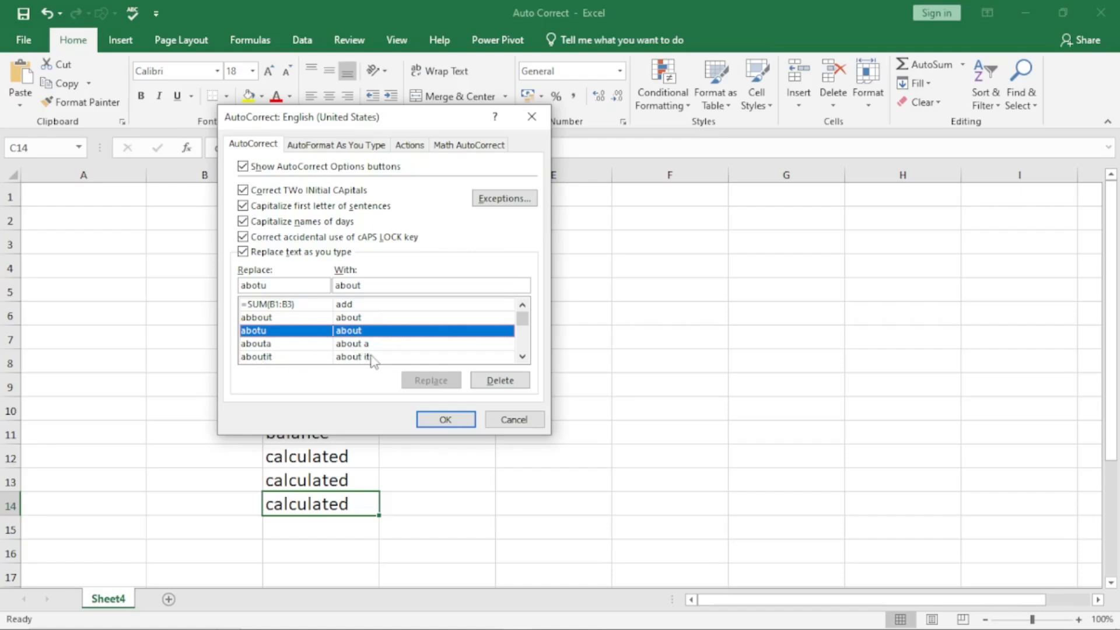
Step: Type bal in Replace to find the balence → balance entry, then close the dialog and select E4
click(523, 357)
click(523, 357)
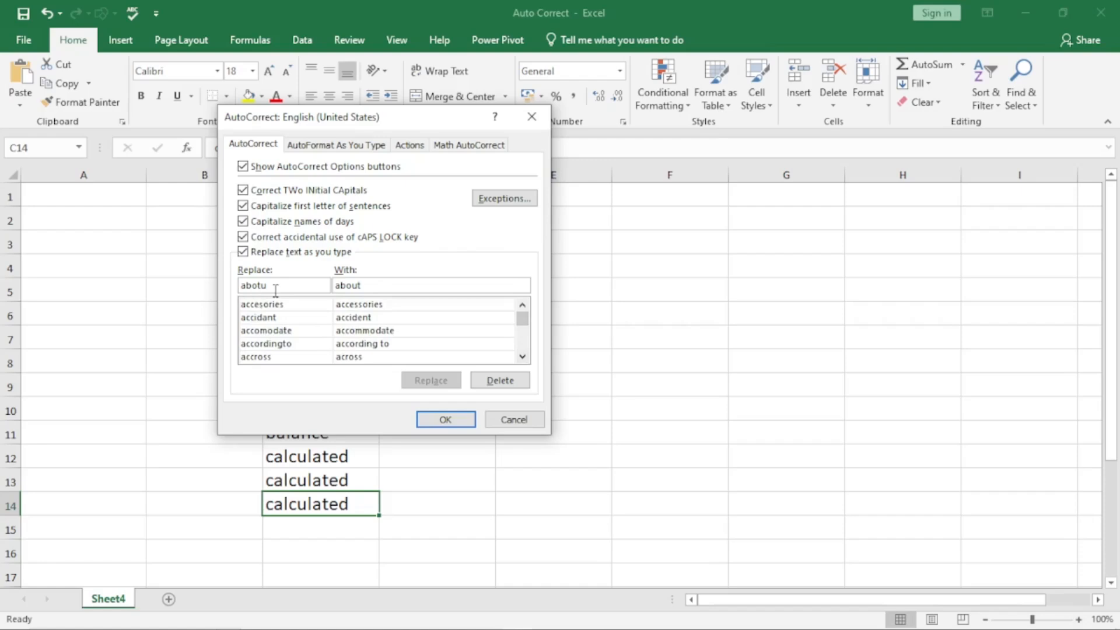
drag(295, 286, 131, 291)
text(bal)
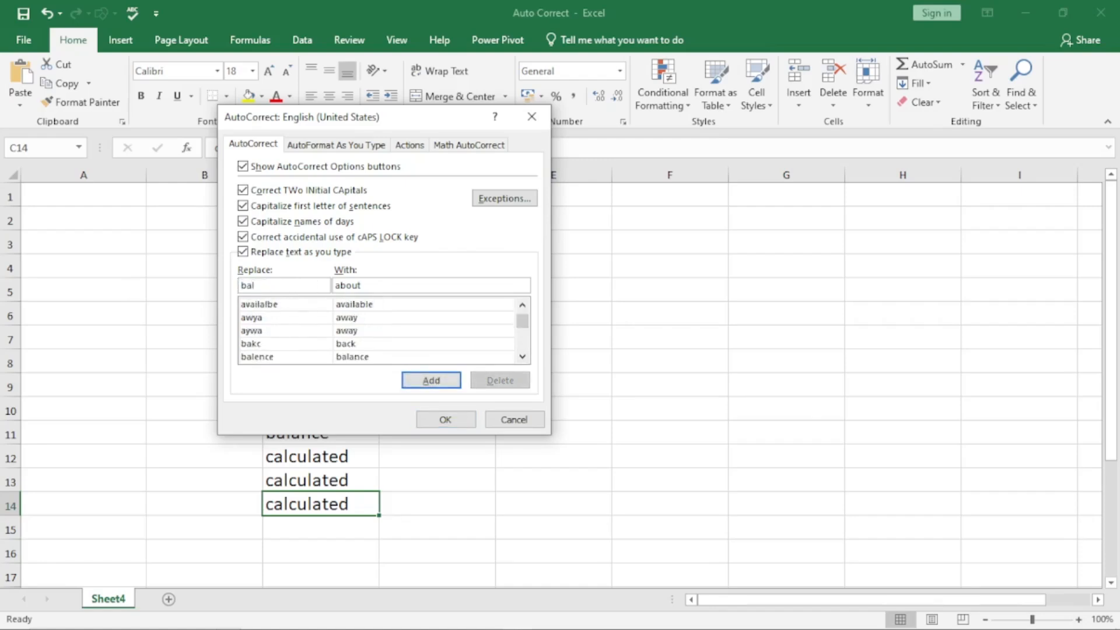
click(523, 357)
click(278, 332)
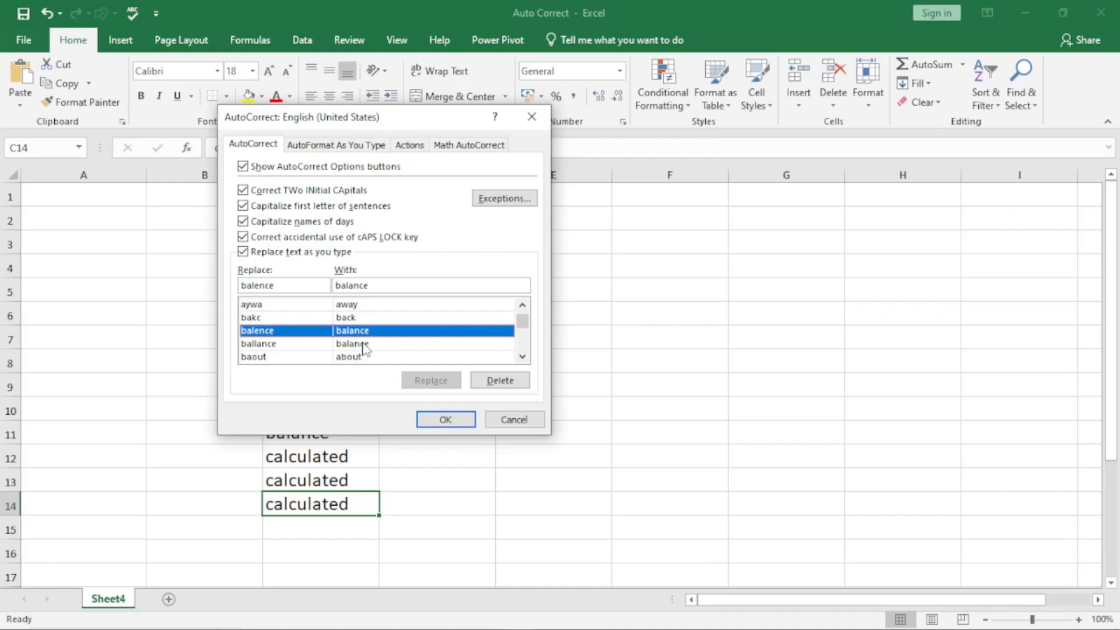
key(Return)
click(537, 273)
Step: Enter the test word beens in E4 and reopen AutoCorrect Options with Alt+T, A
text(bee)
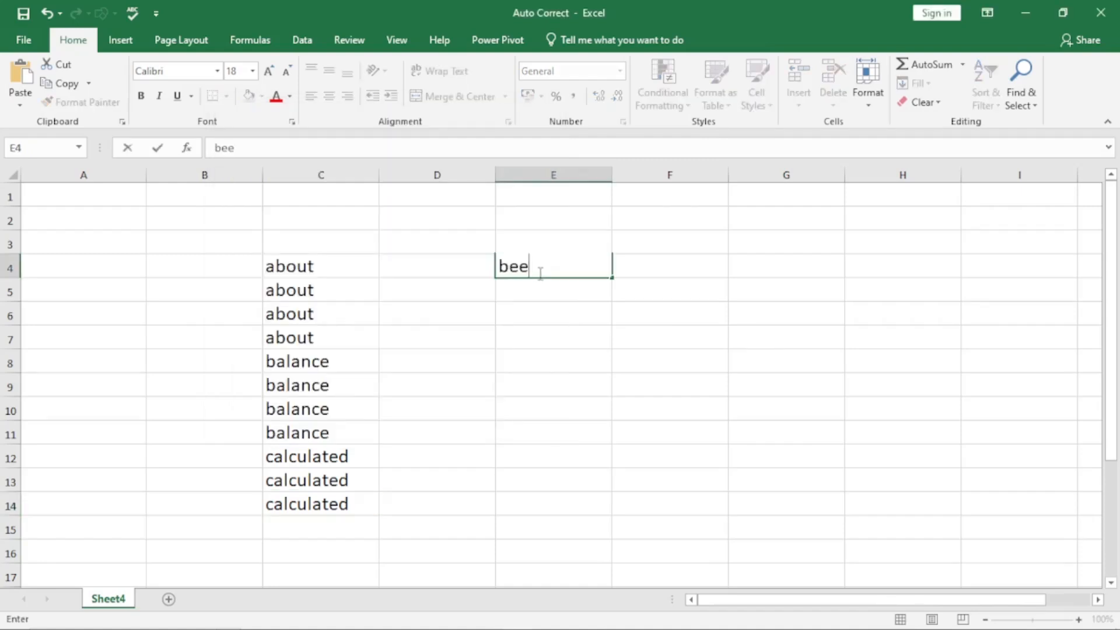
text(ns)
key(Return)
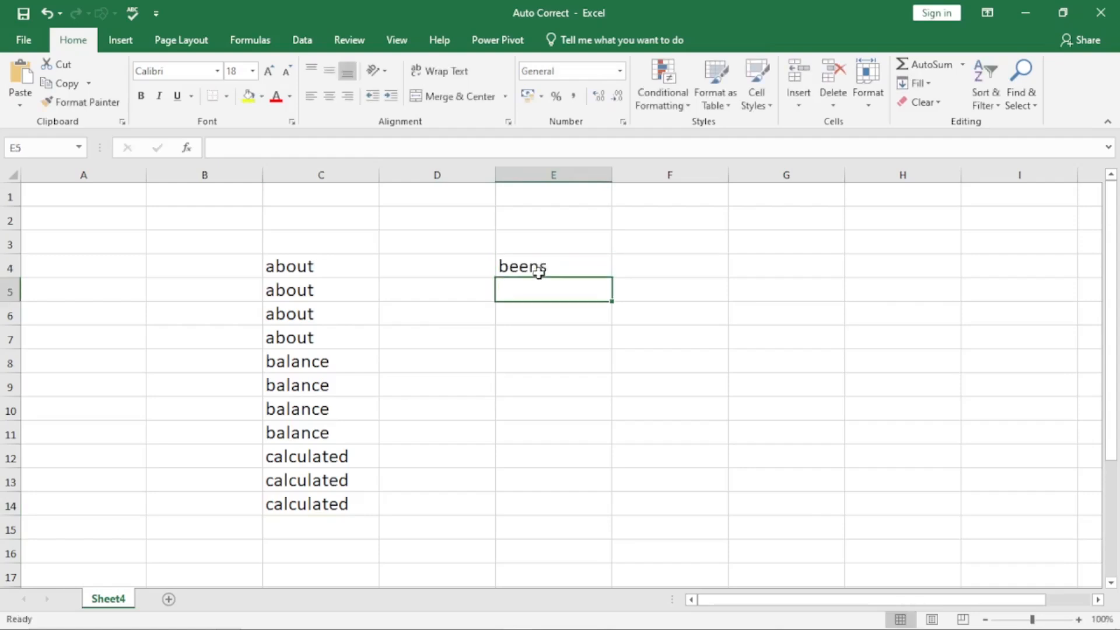
click(557, 262)
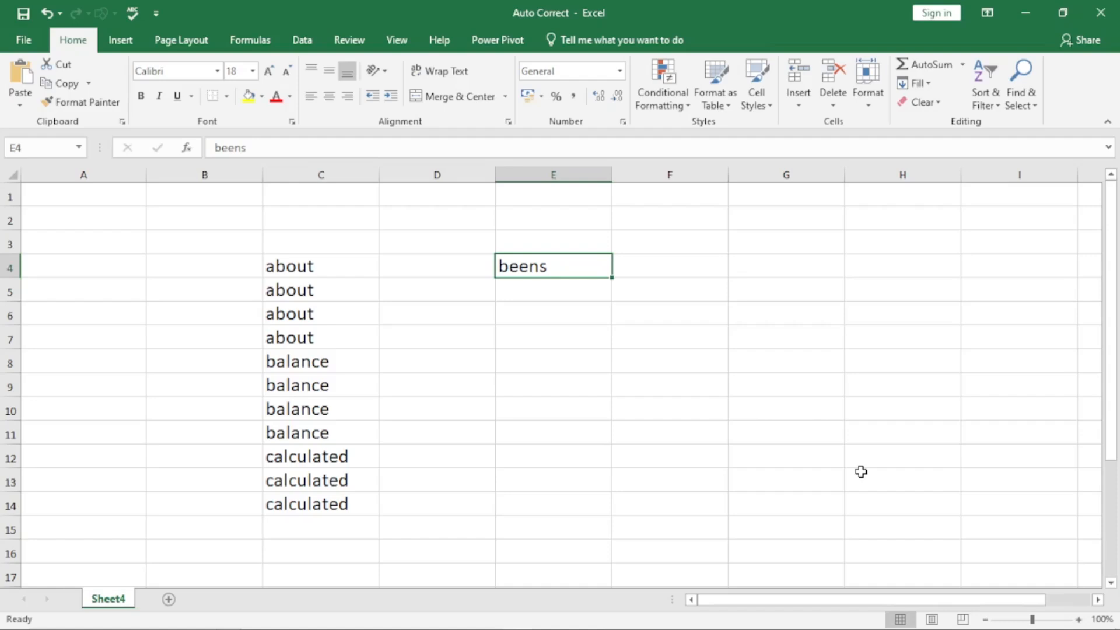
key(alt+t)
key(a)
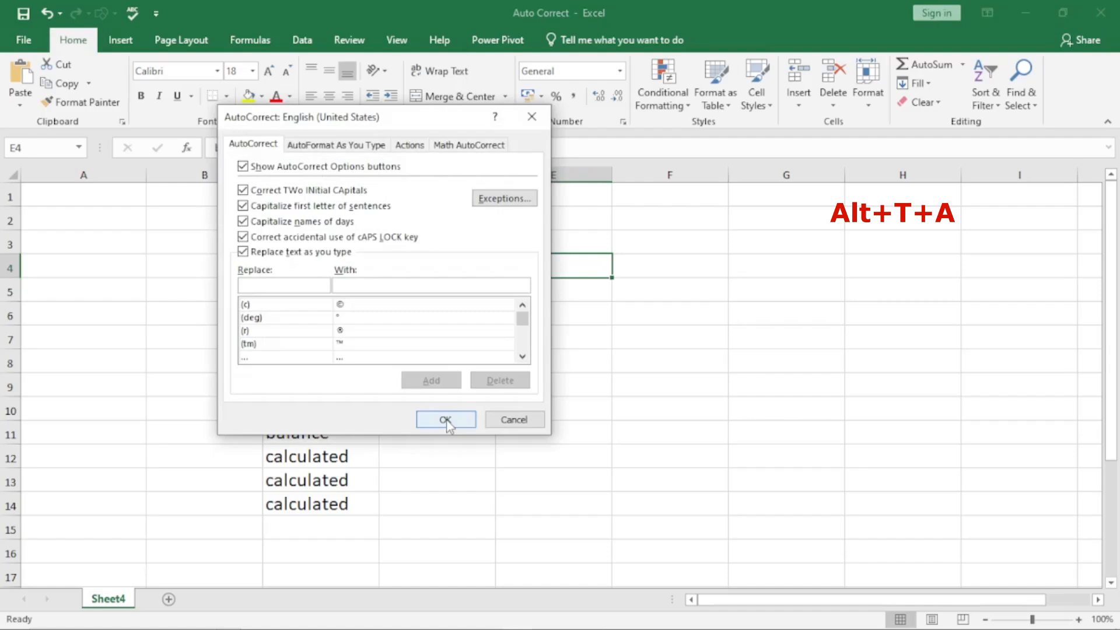
Step: Add an AutoCorrect entry replacing beens with beans, then confirm with OK
text(b)
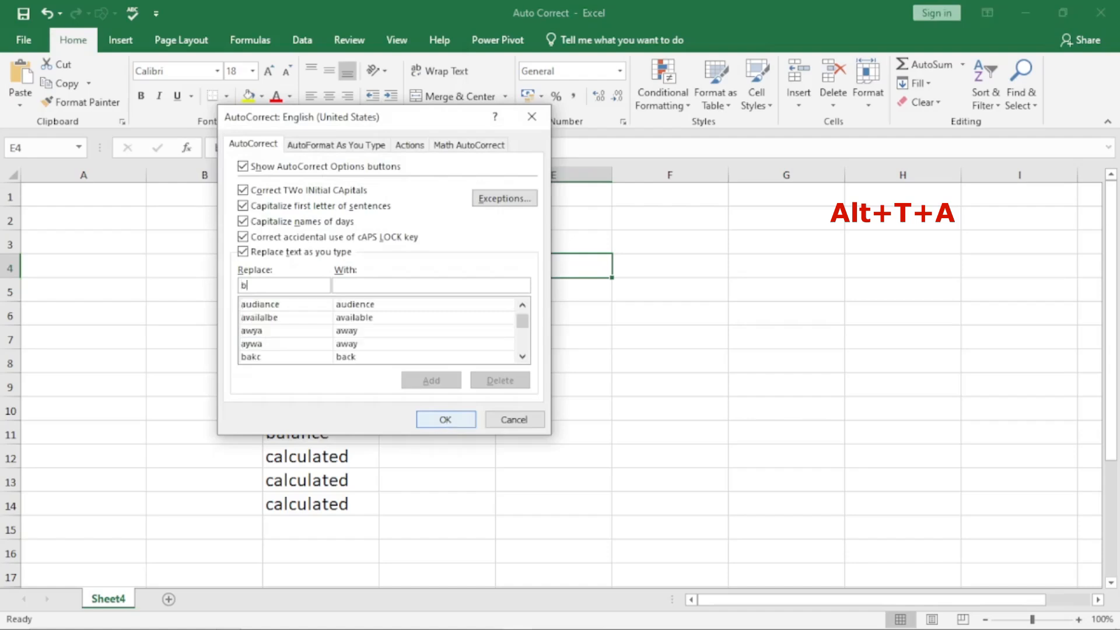
text(eens)
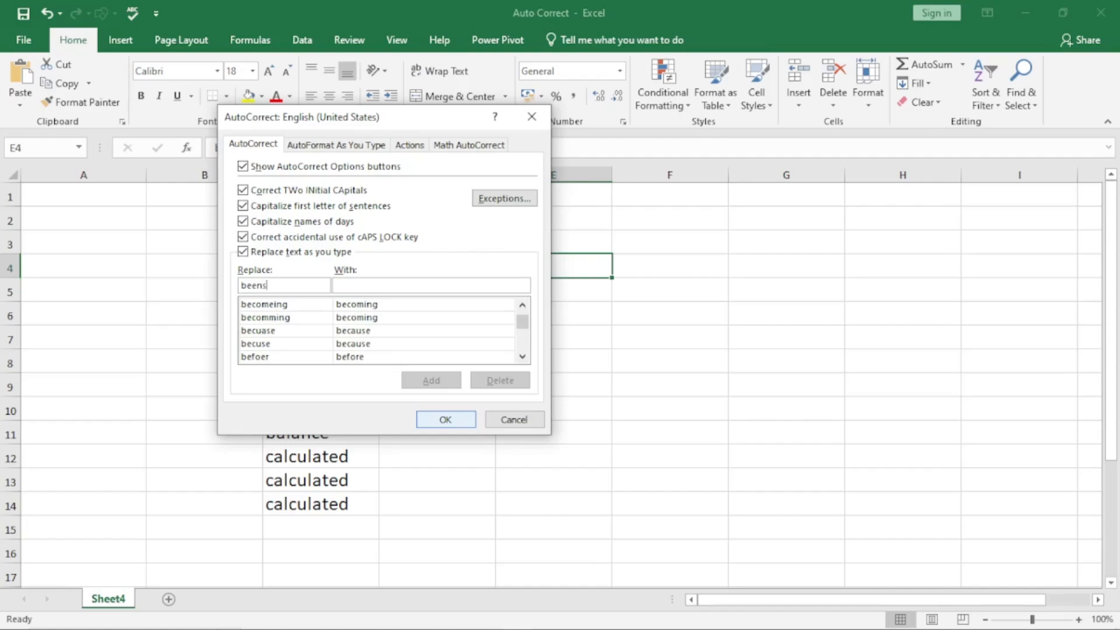
click(354, 285)
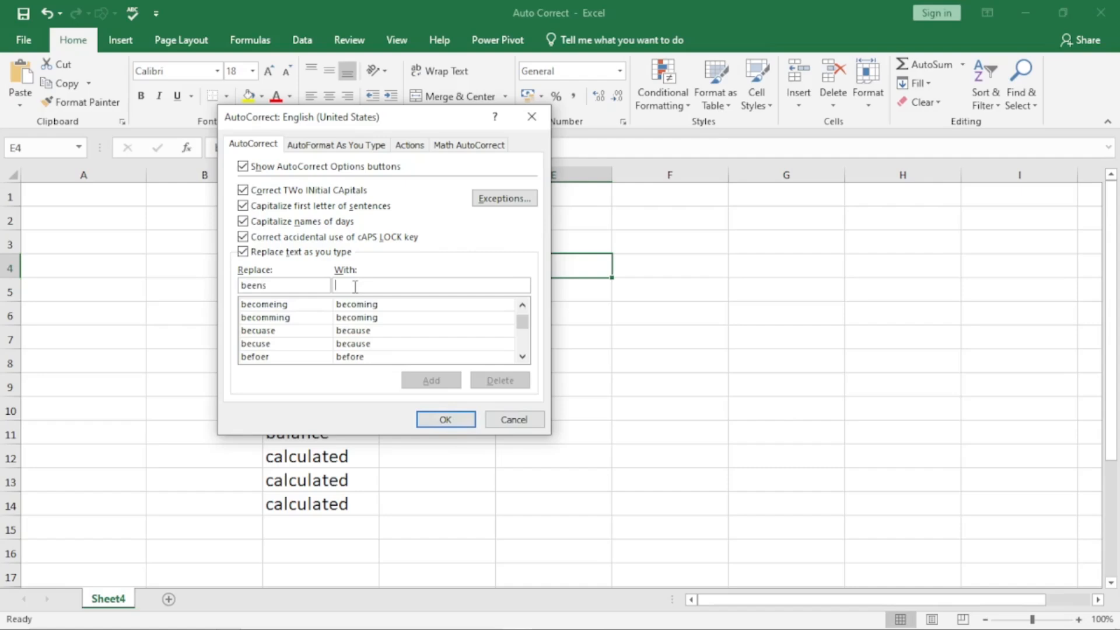
text(beans)
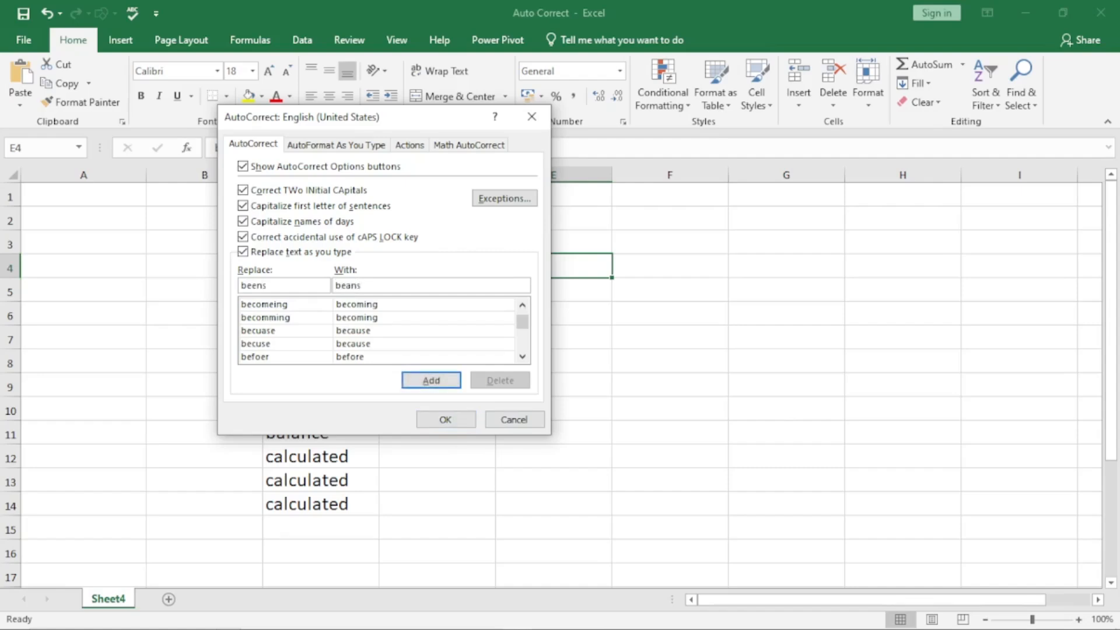
click(447, 382)
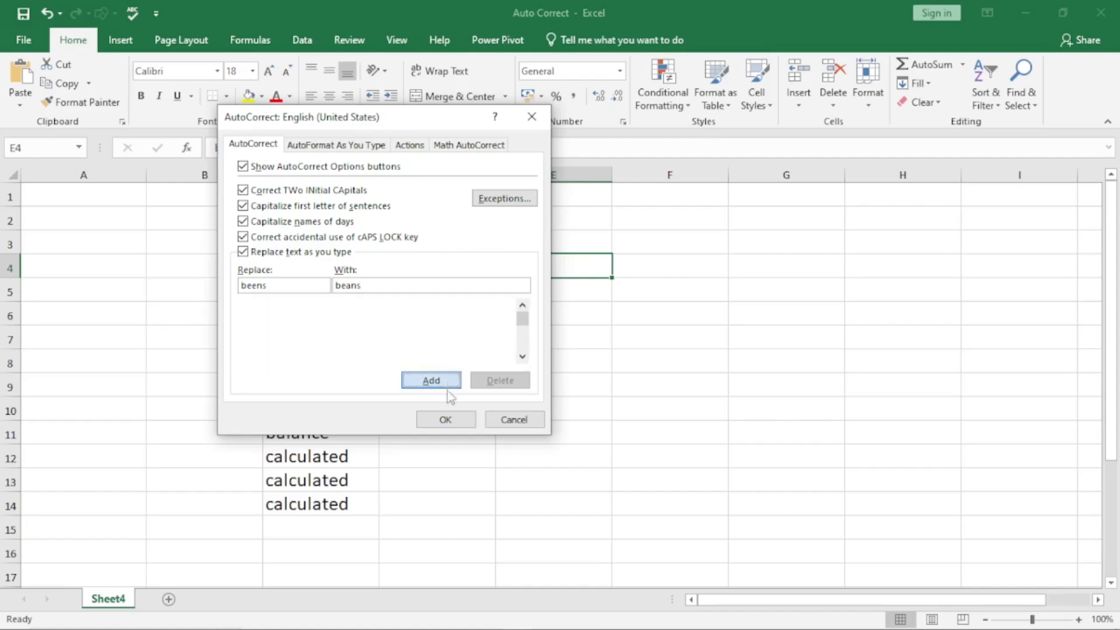
click(447, 419)
Step: Enter beens in E7 so the new rule corrects it to beans
click(534, 330)
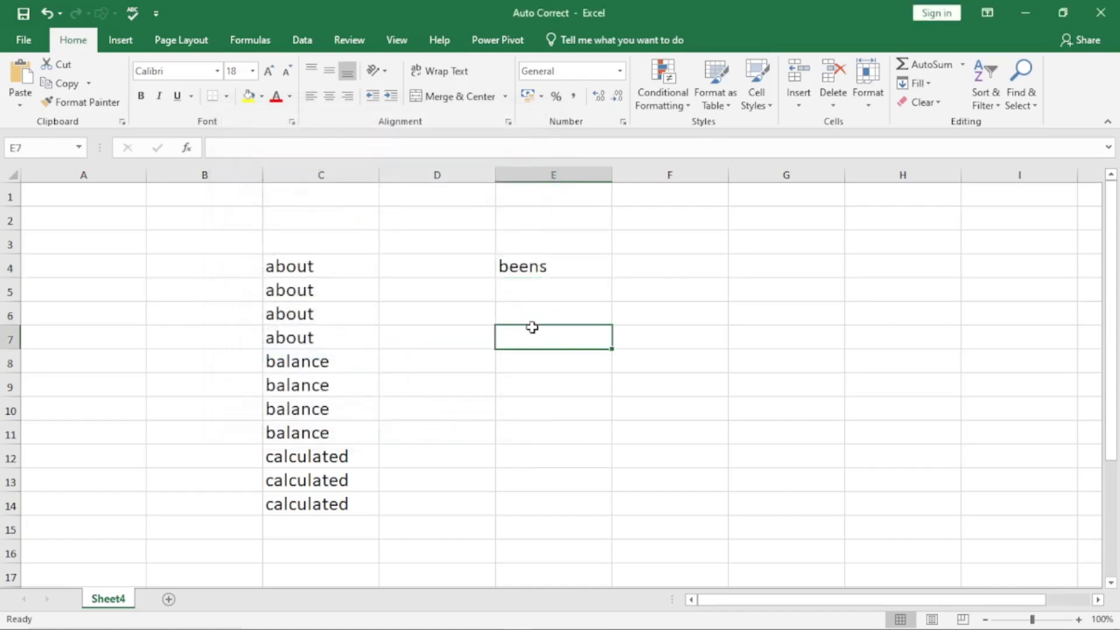
text(bea)
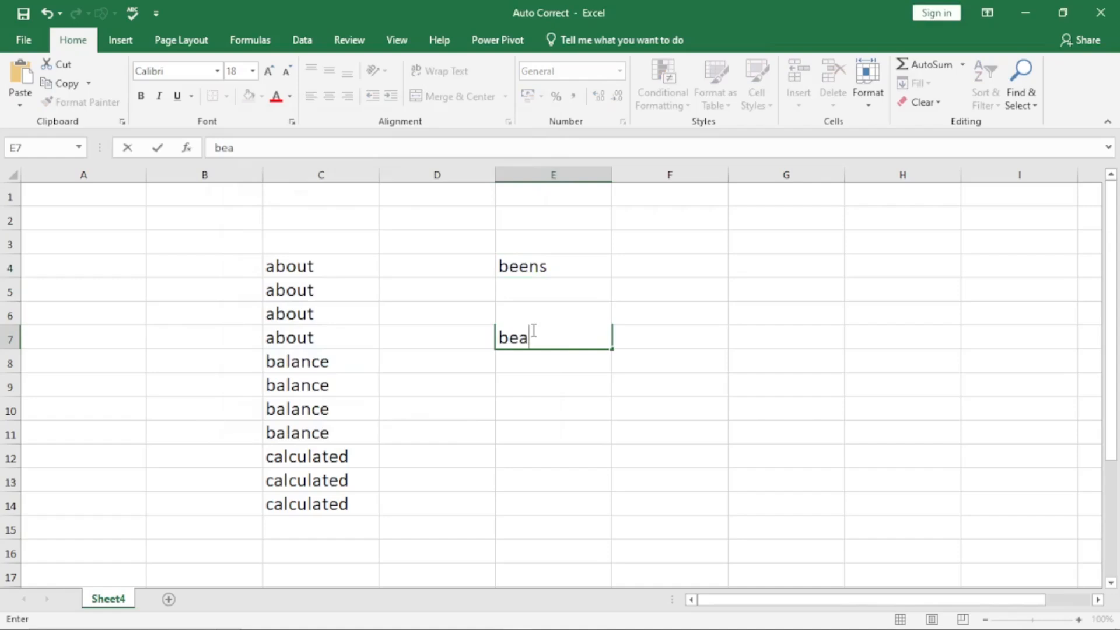
key(BackSpace)
text(ean)
text(s)
key(Return)
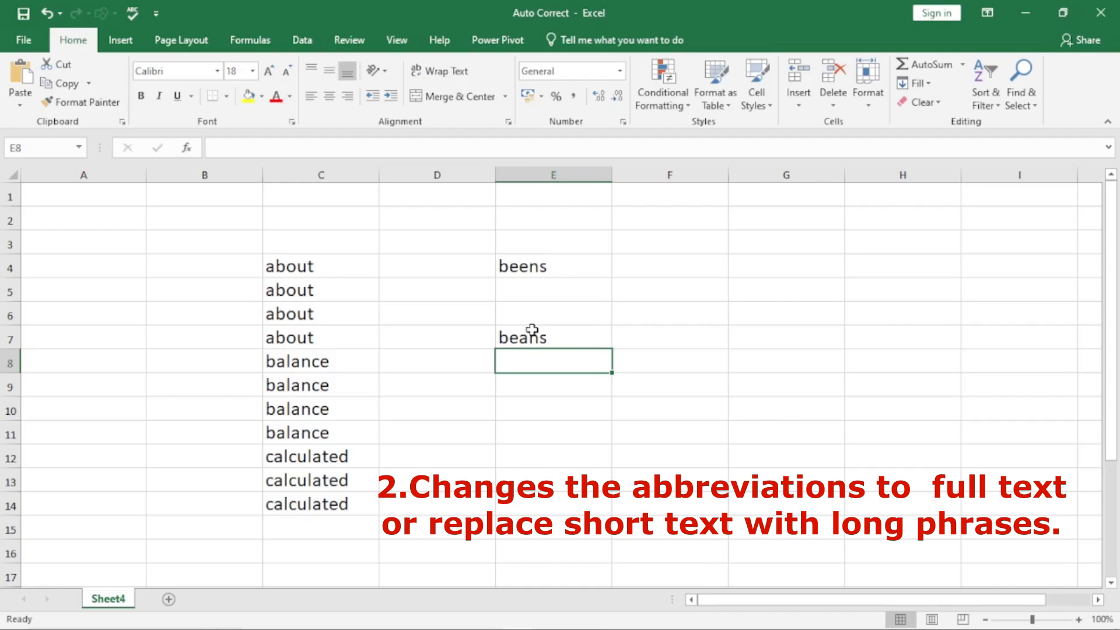
Step: Enter CPU in E8 and reopen AutoCorrect Options with Alt, T, A
text(CPU)
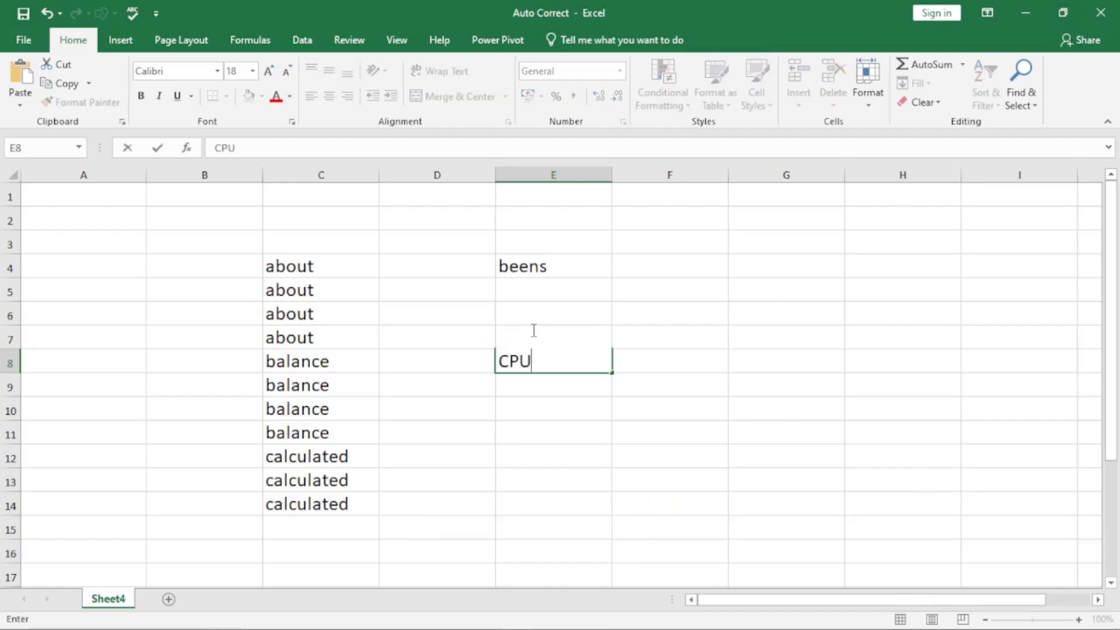
key(Return)
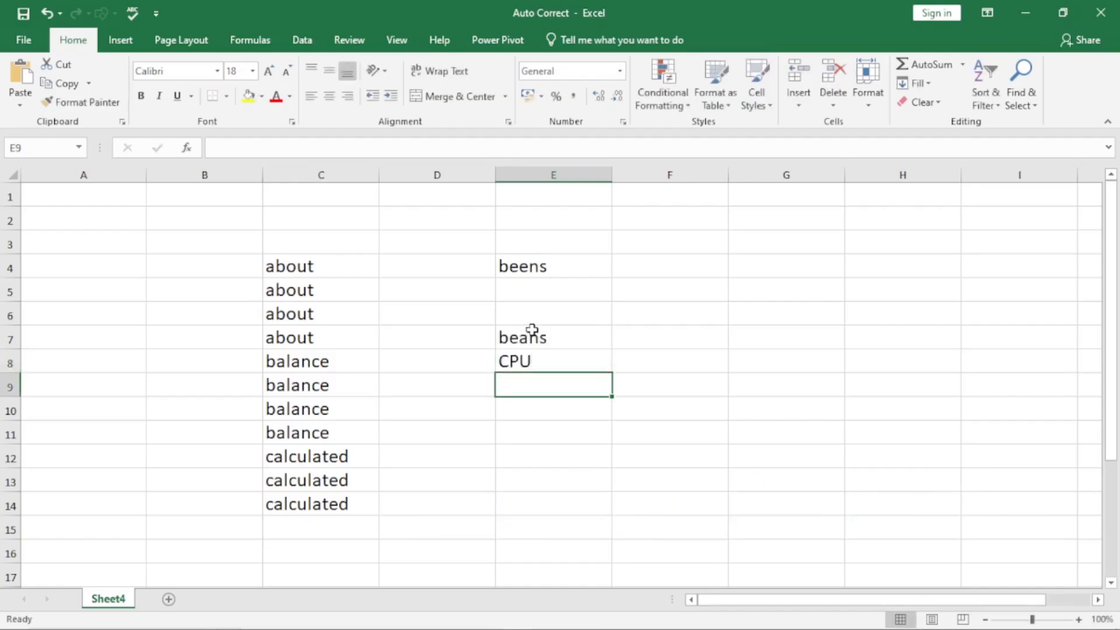
key(alt)
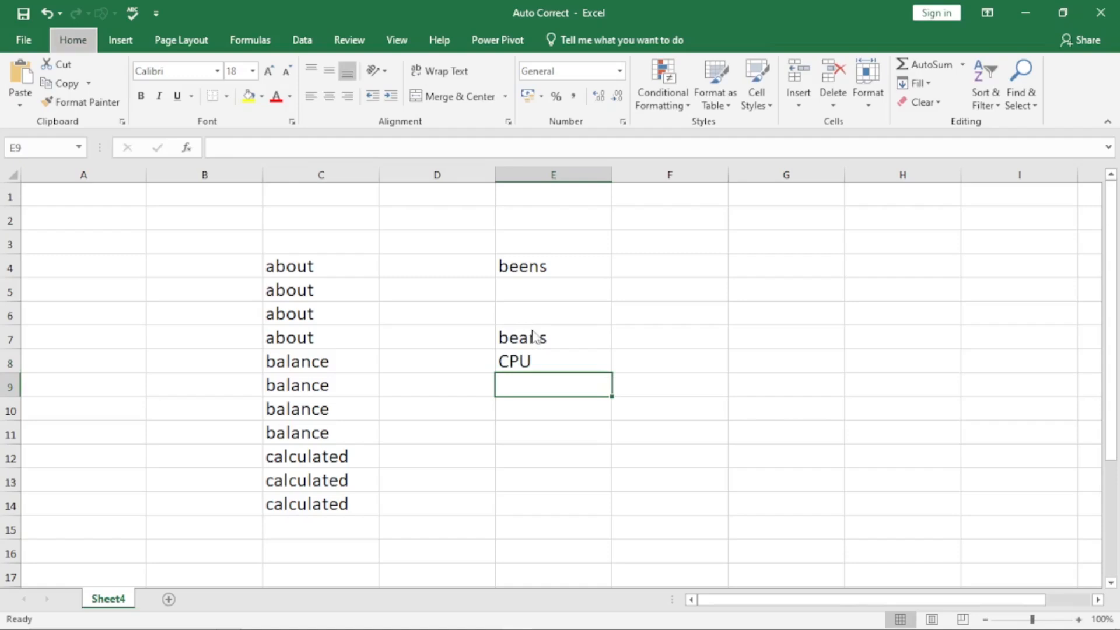
key(t)
key(a)
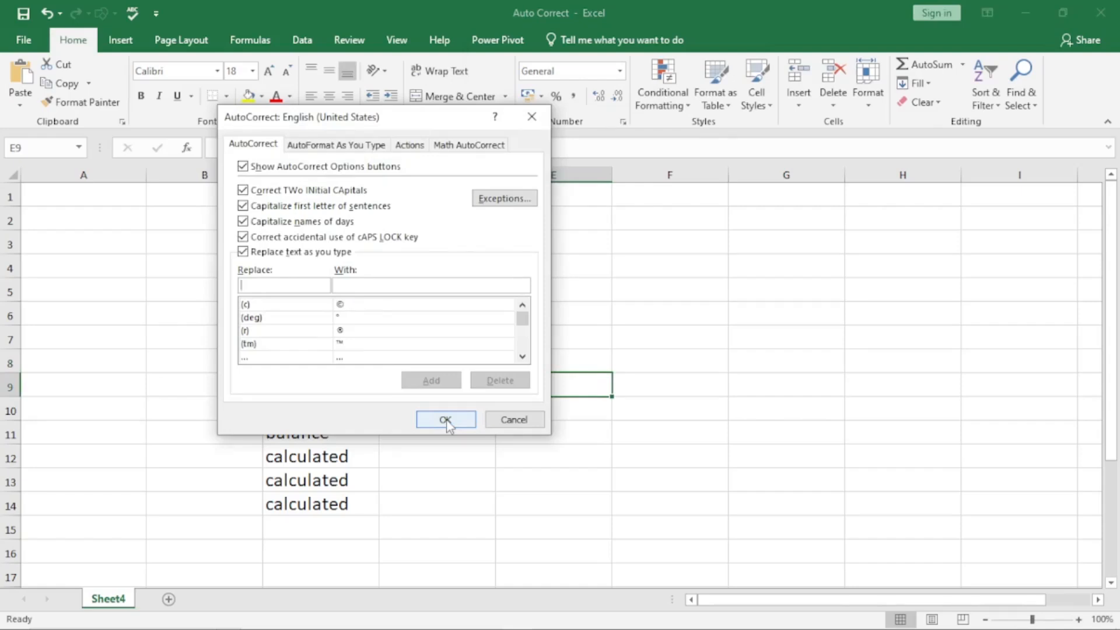
Step: Add an AutoCorrect entry replacing CPU with 'Central Processing unit', close the dialog and select F8
text(CPU)
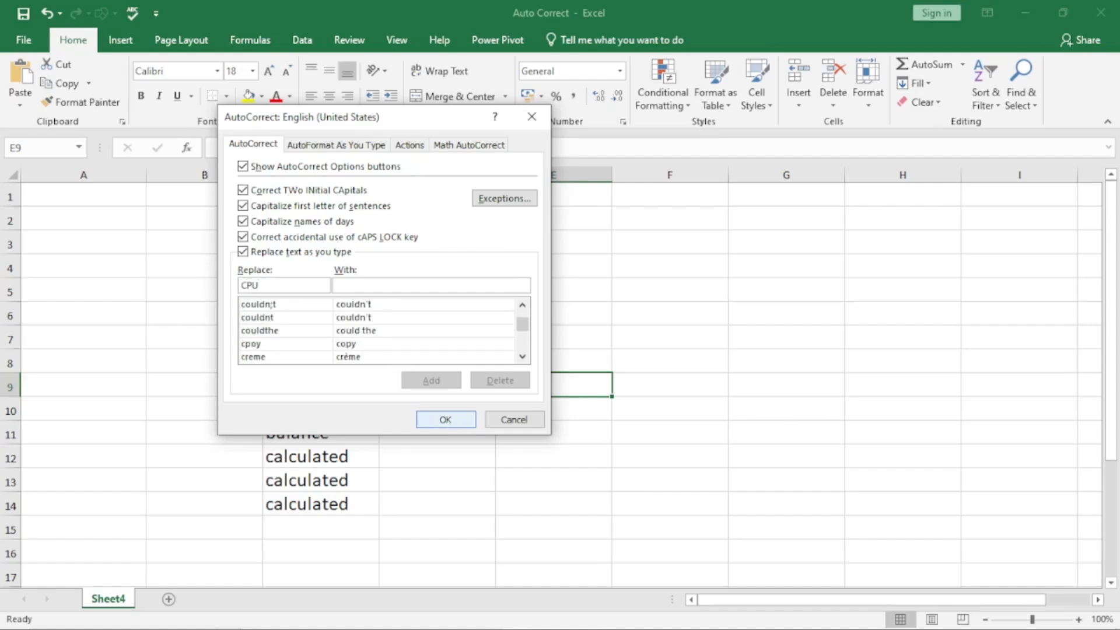
click(376, 284)
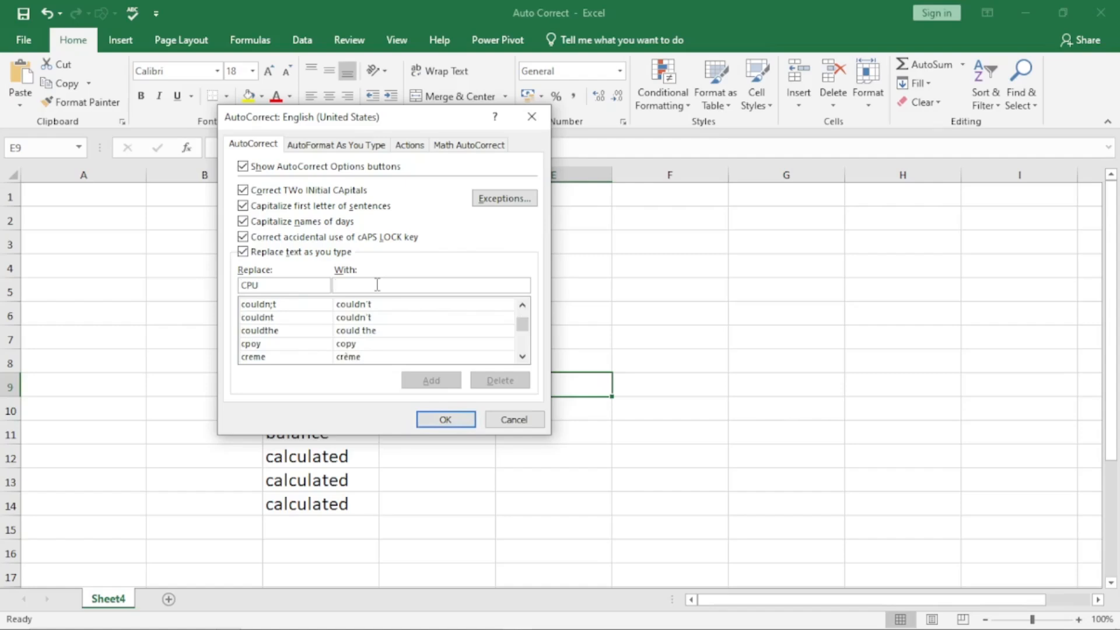
text(Central Processing unit)
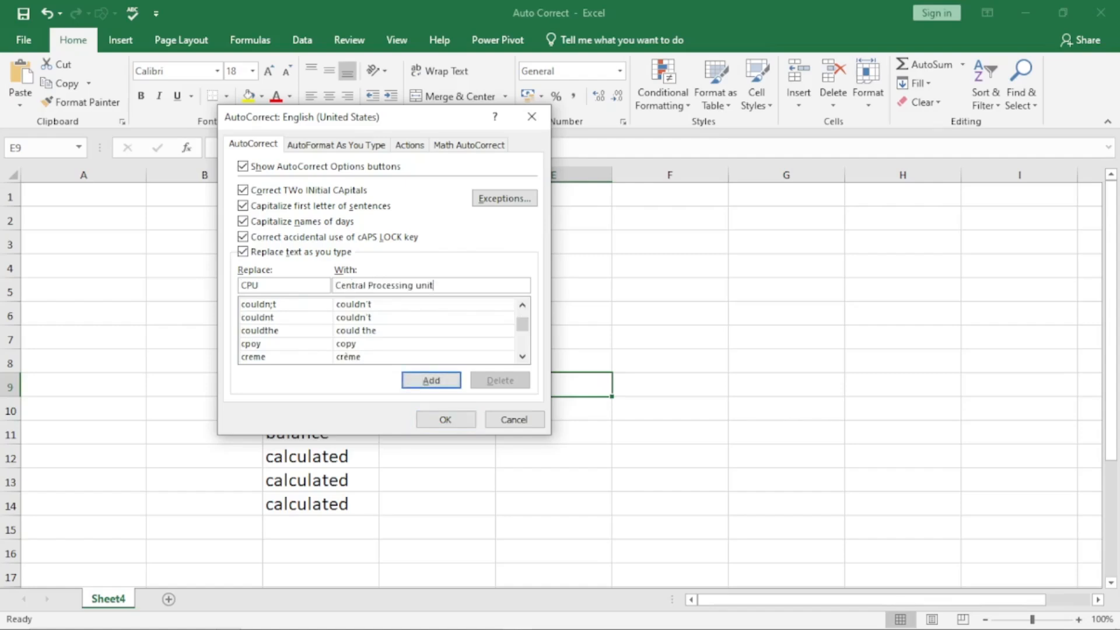
click(439, 380)
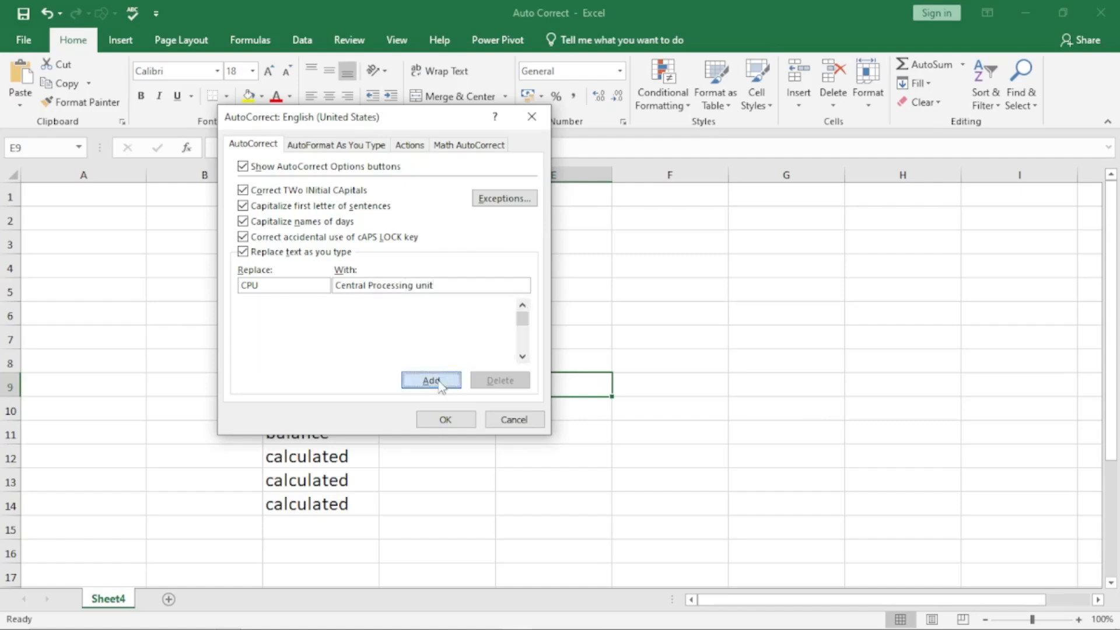
click(447, 420)
click(680, 364)
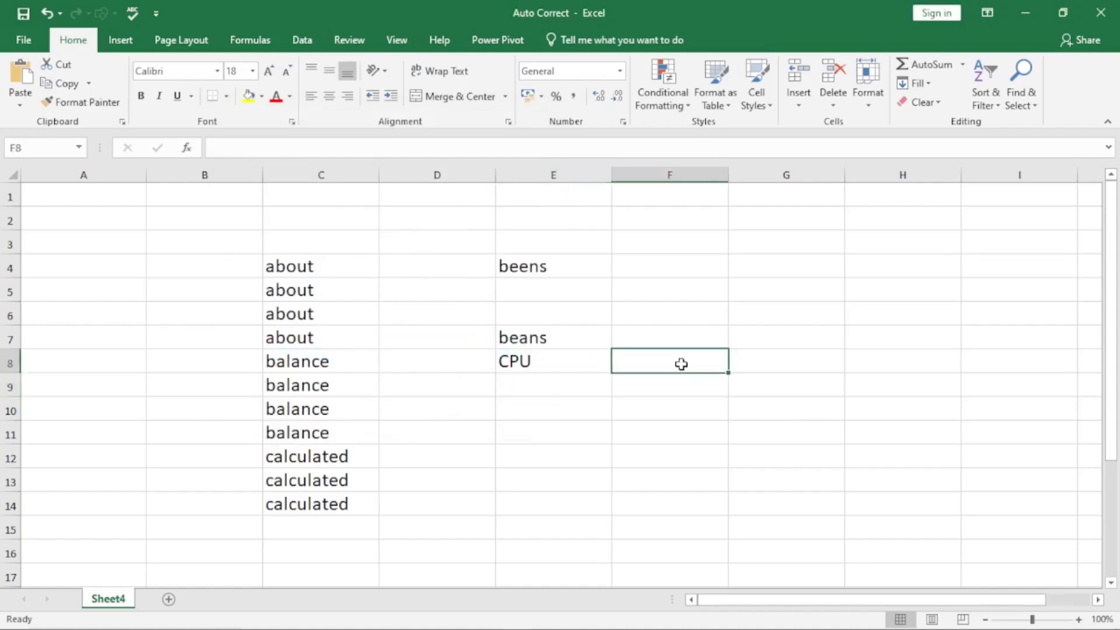
Step: Enter CPU in F8 so it expands to Central Processing unit, then reopen AutoCorrect Options
text(CPU)
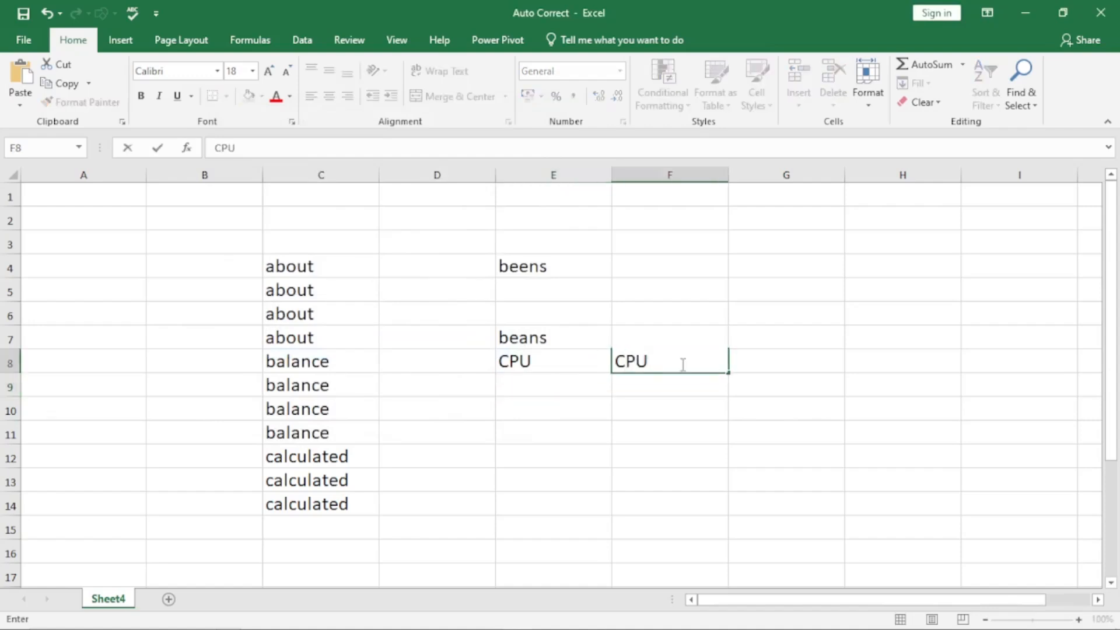
key(Return)
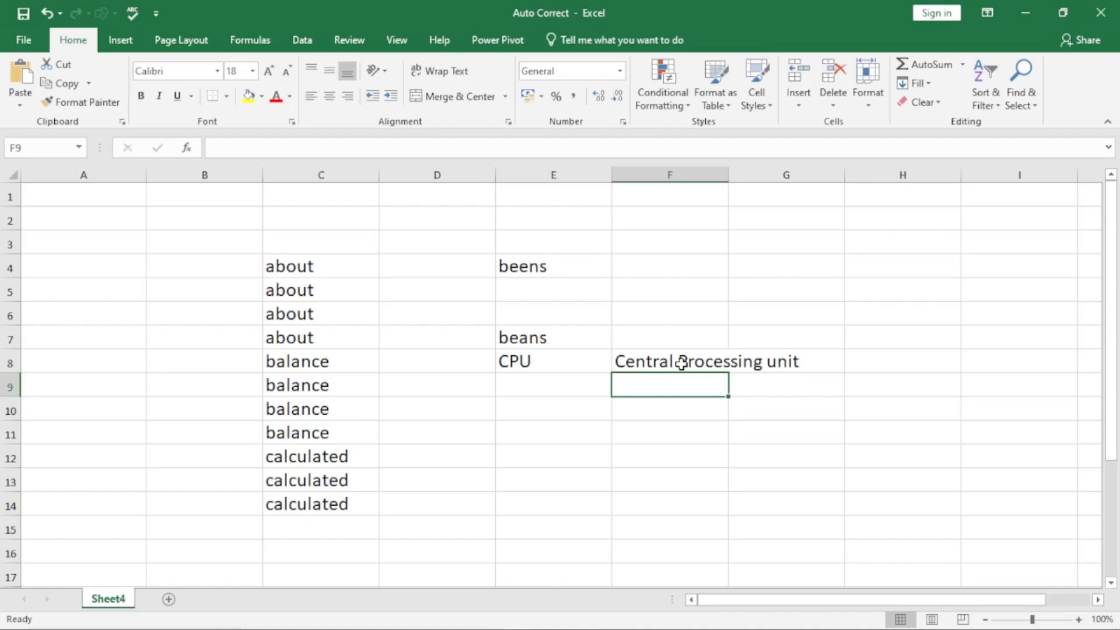
key(alt)
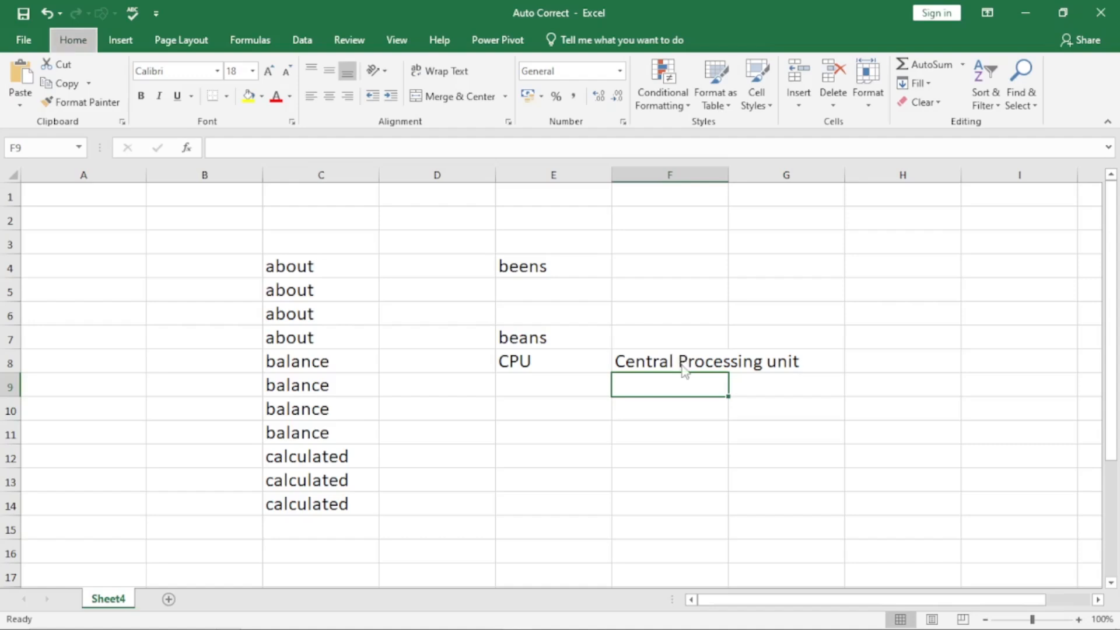
key(t)
key(a)
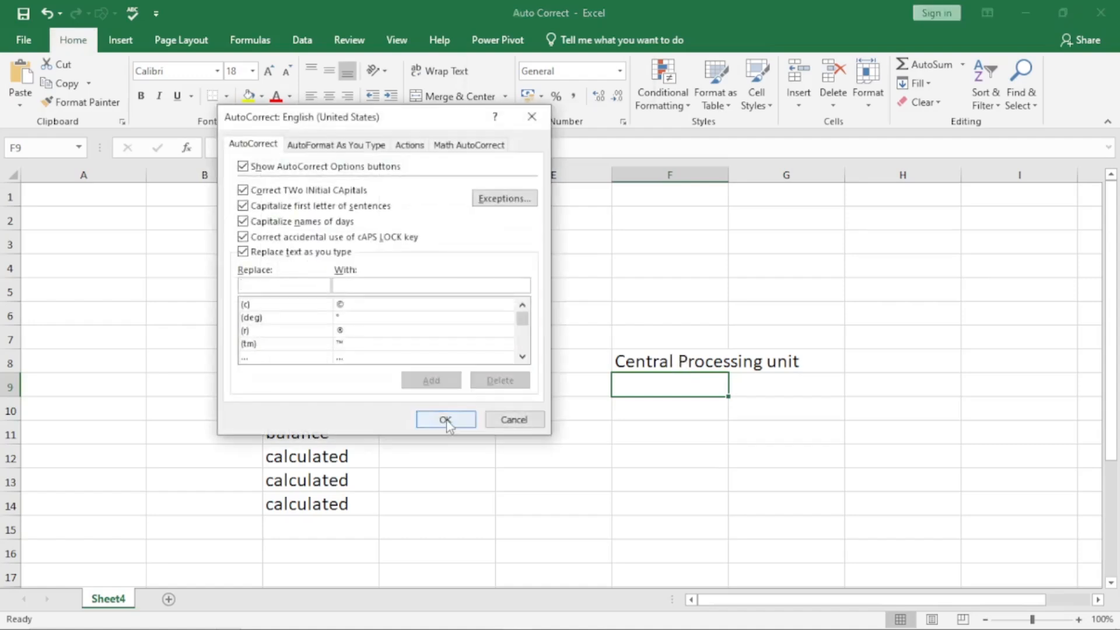
Step: Add an AutoCorrect entry replacing AKG with the person's full name and close the dialog
text(AKG)
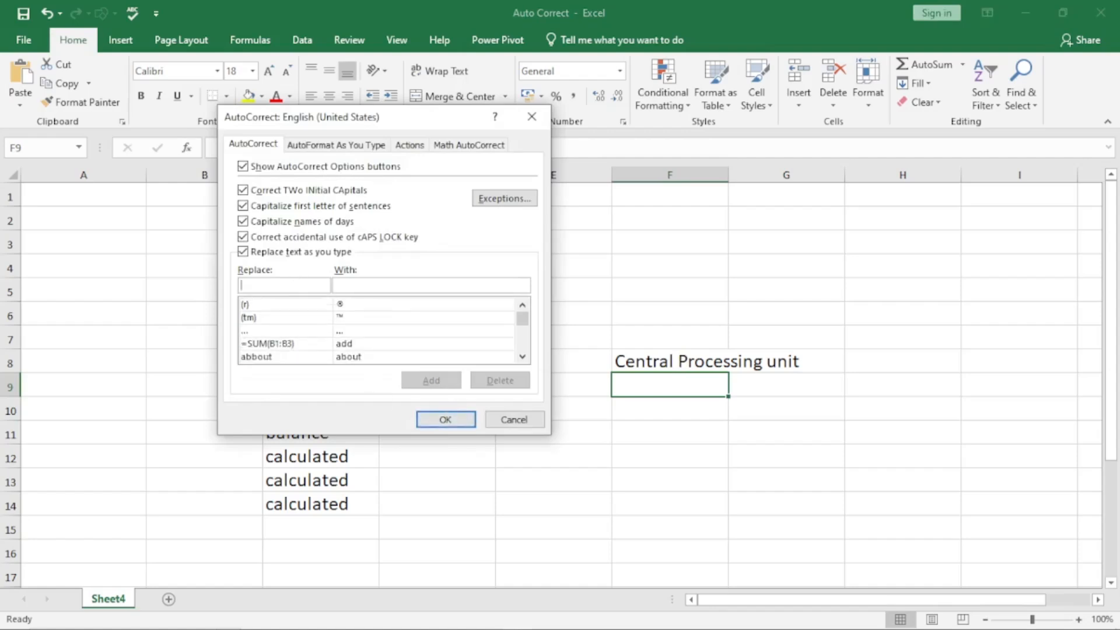
click(344, 285)
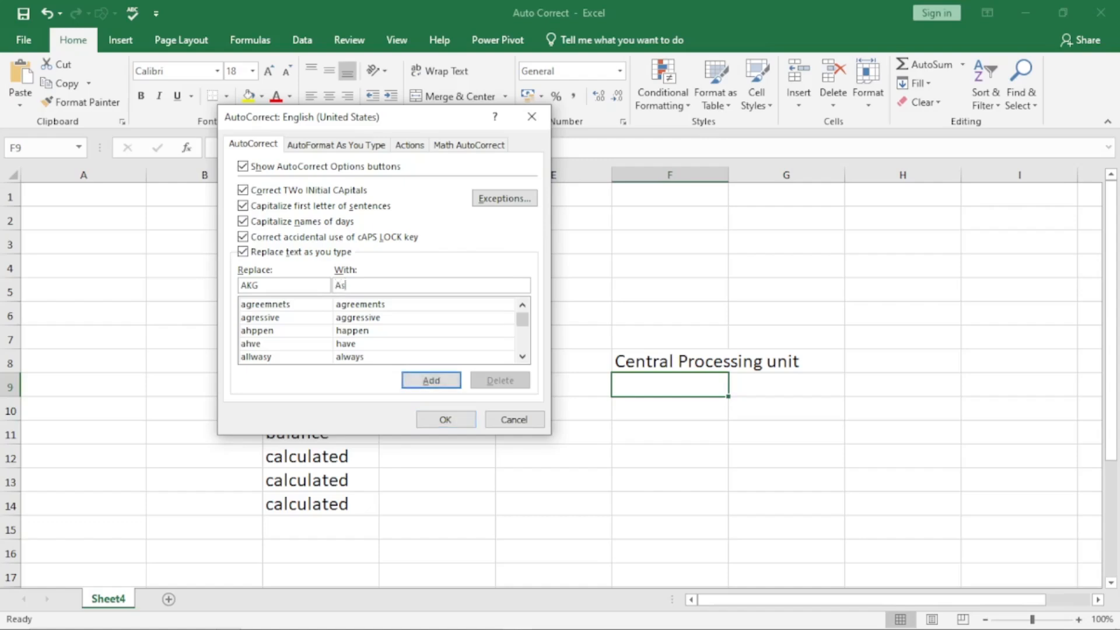
click(431, 380)
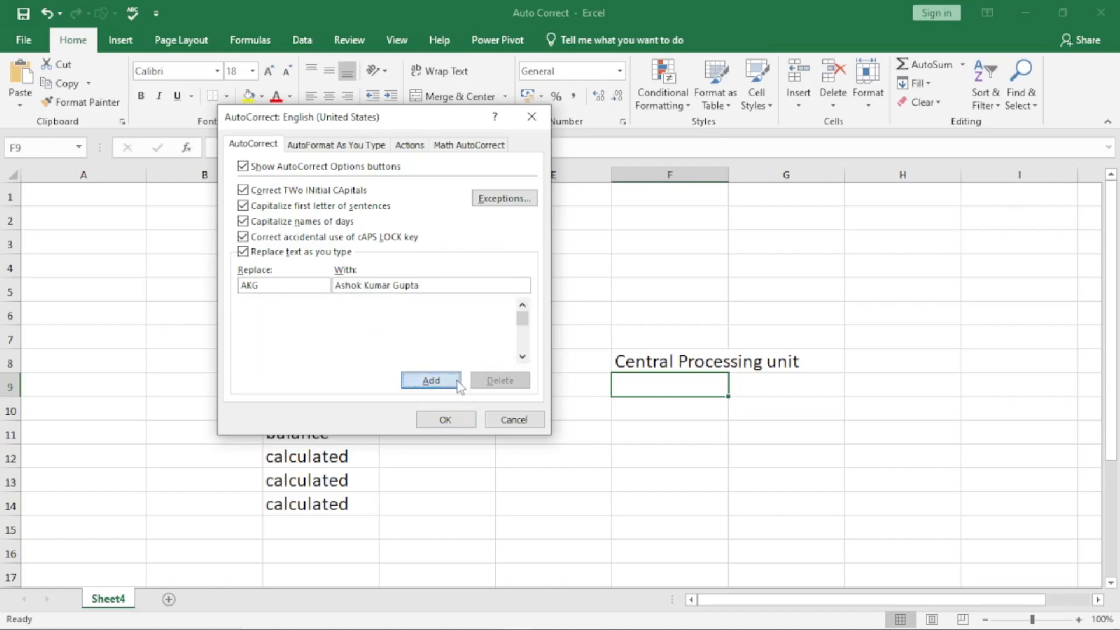
click(453, 431)
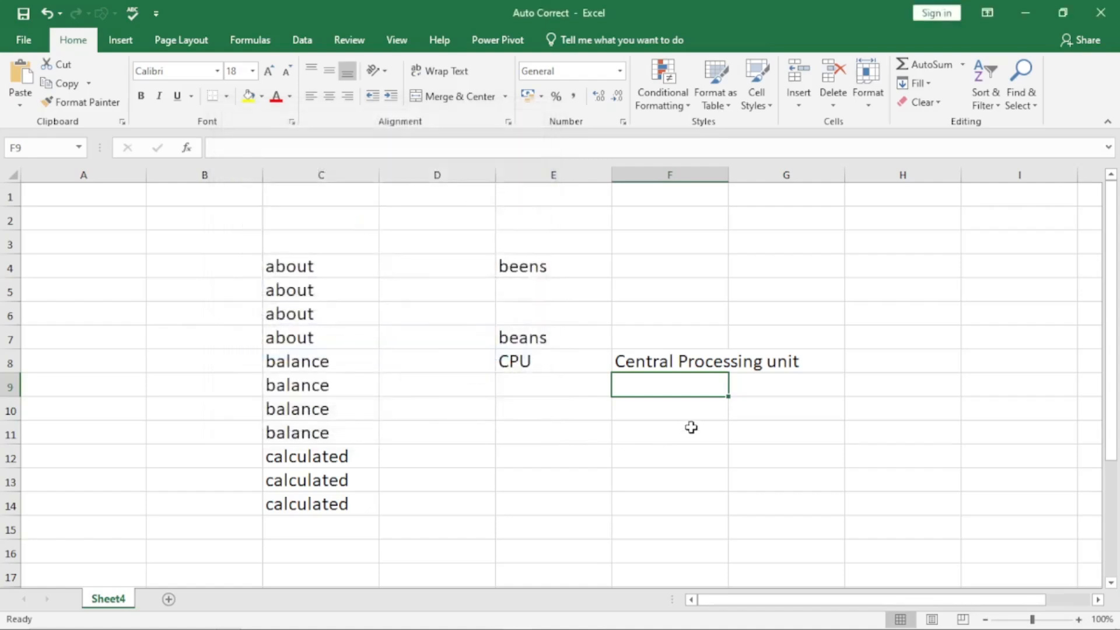
Step: Enter AKG in F9 so it expands to the person's full name
text(AKG)
key(Return)
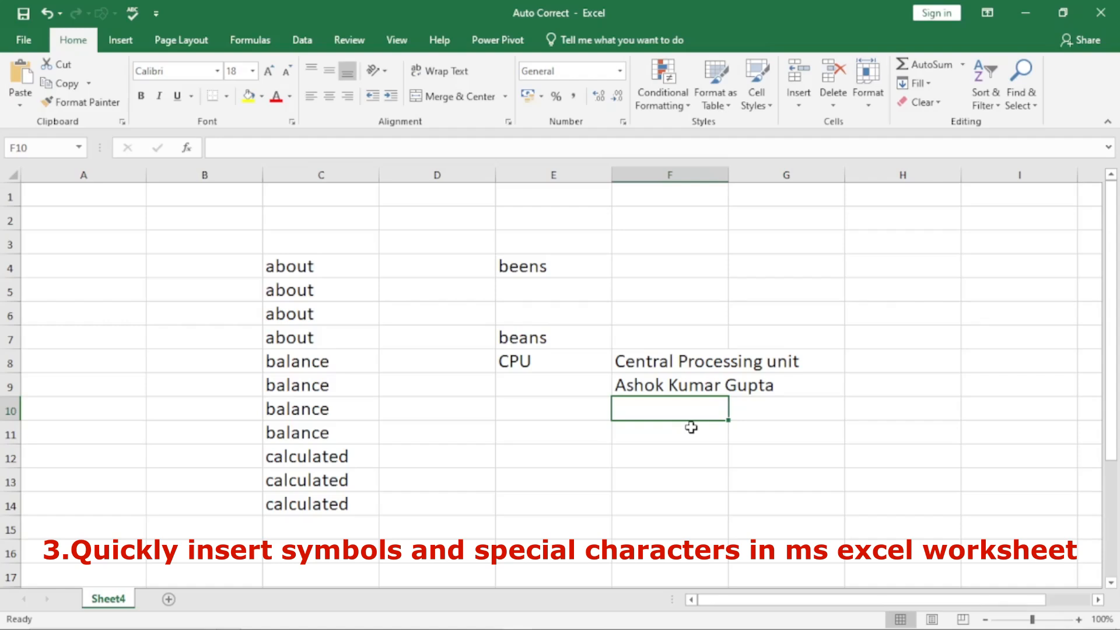
Step: Scroll below the word list and select cell B19
scroll(557, 396, down, 5)
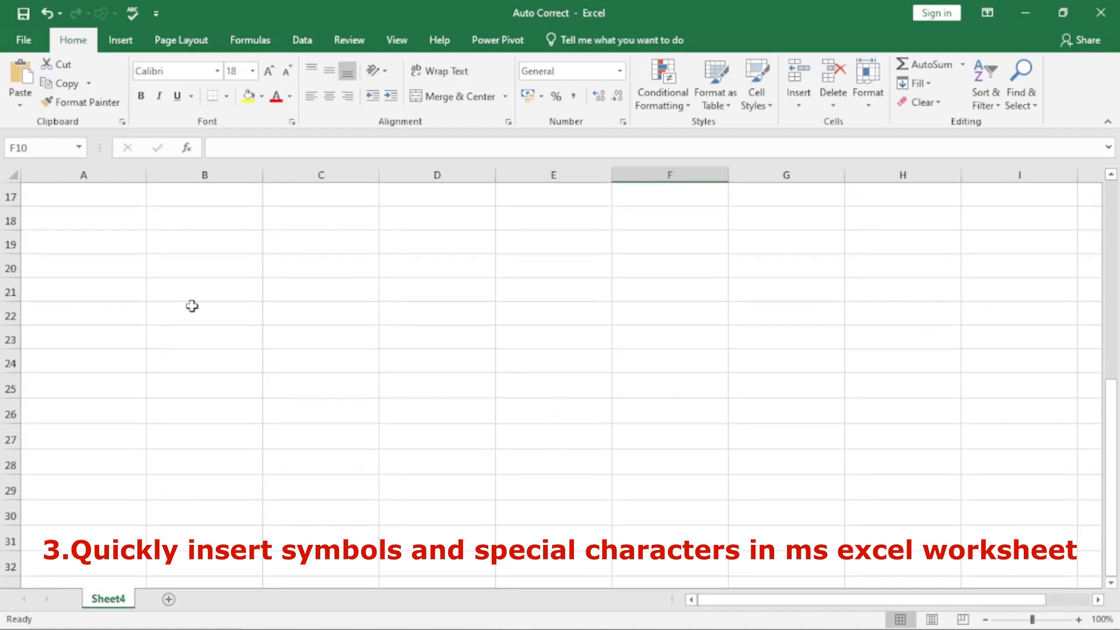
click(174, 240)
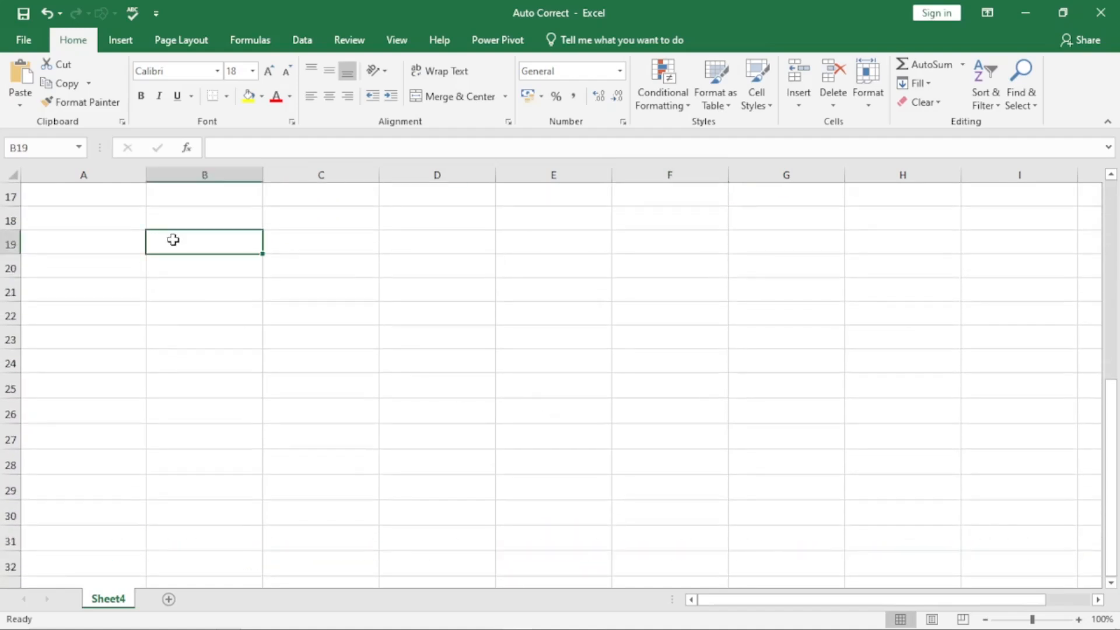
Step: Open the Insert Symbol dialog and jump to the Greek and Coptic subset
click(122, 41)
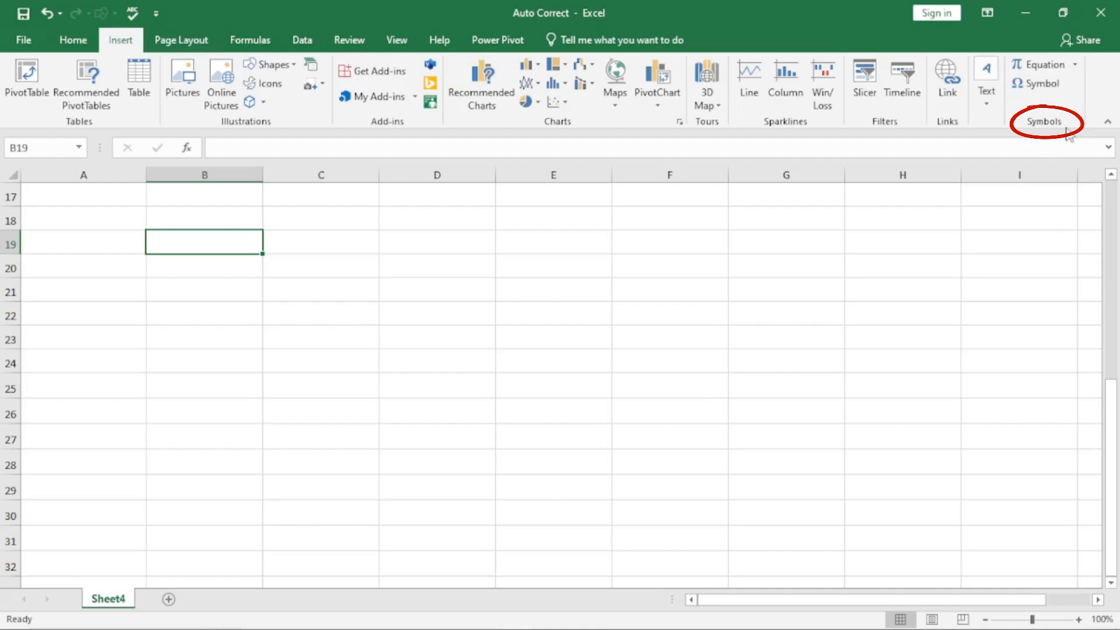
click(1042, 84)
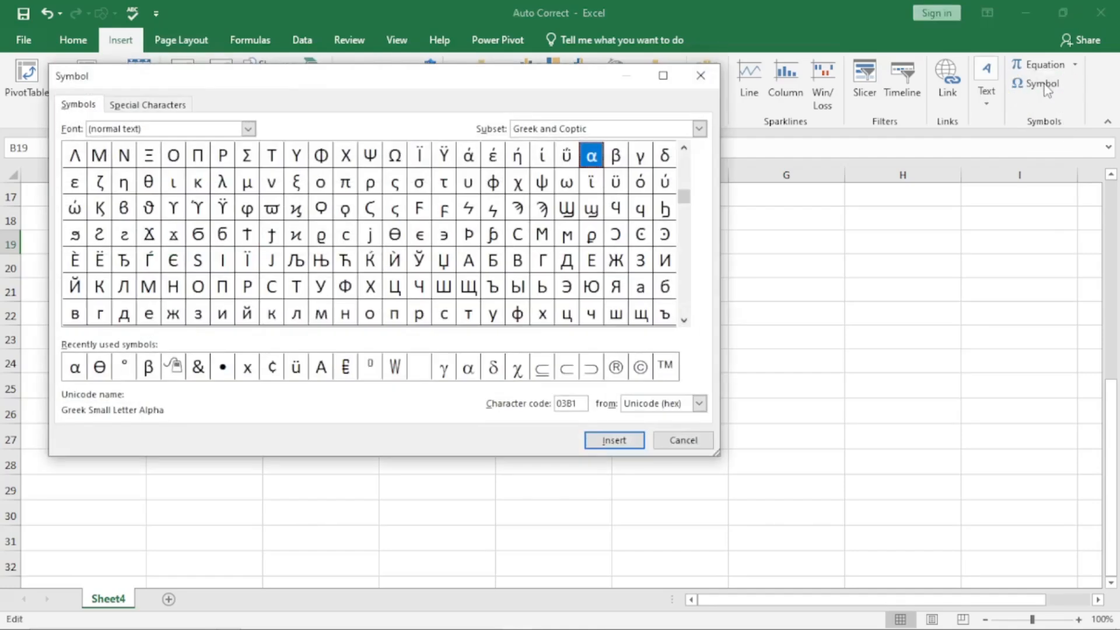
drag(686, 198, 685, 155)
click(684, 320)
click(684, 320)
click(685, 321)
click(685, 320)
click(684, 320)
drag(684, 168, 684, 151)
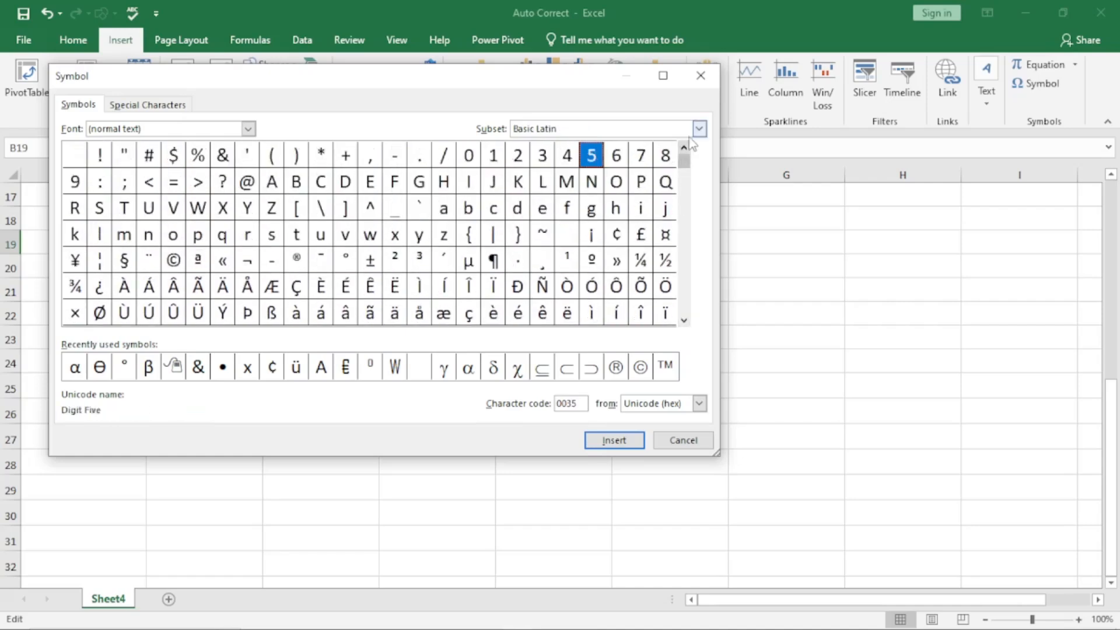
click(699, 129)
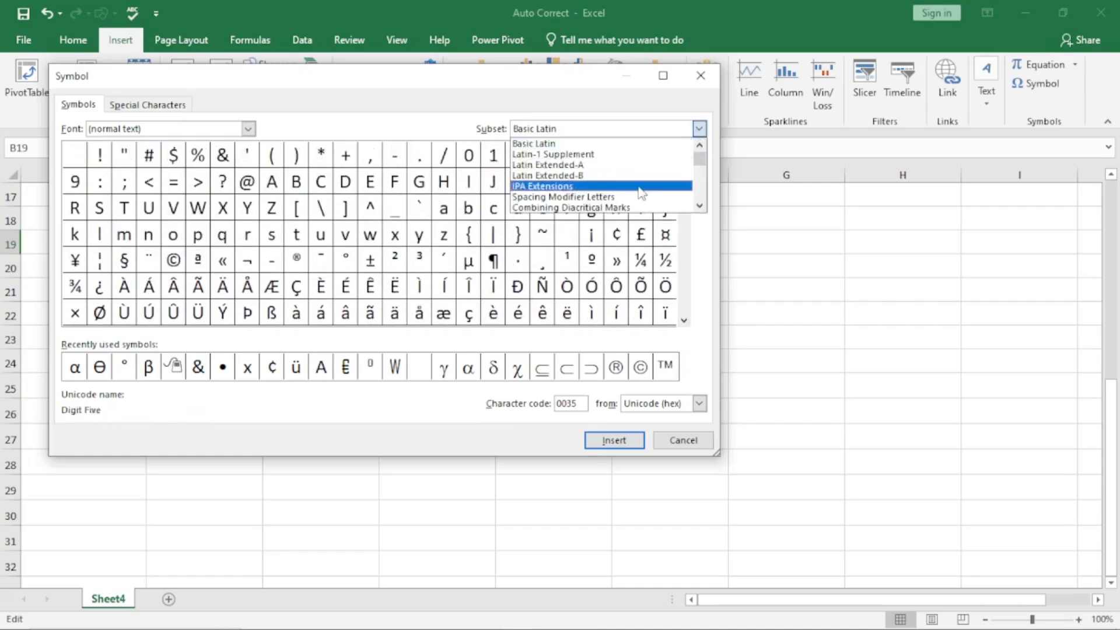
click(699, 206)
click(700, 207)
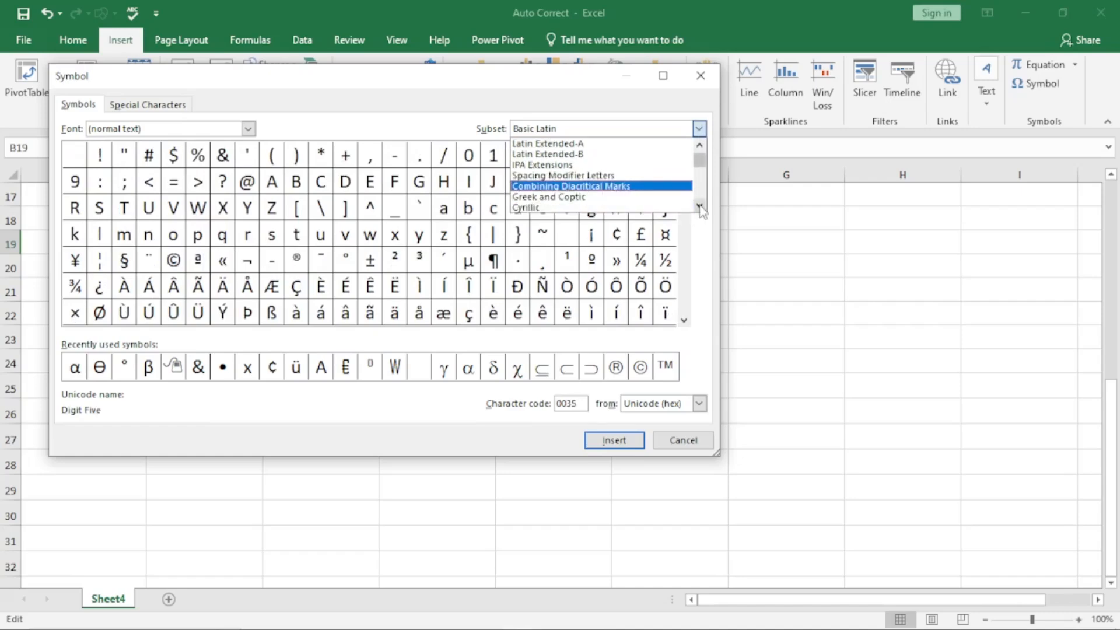
click(618, 197)
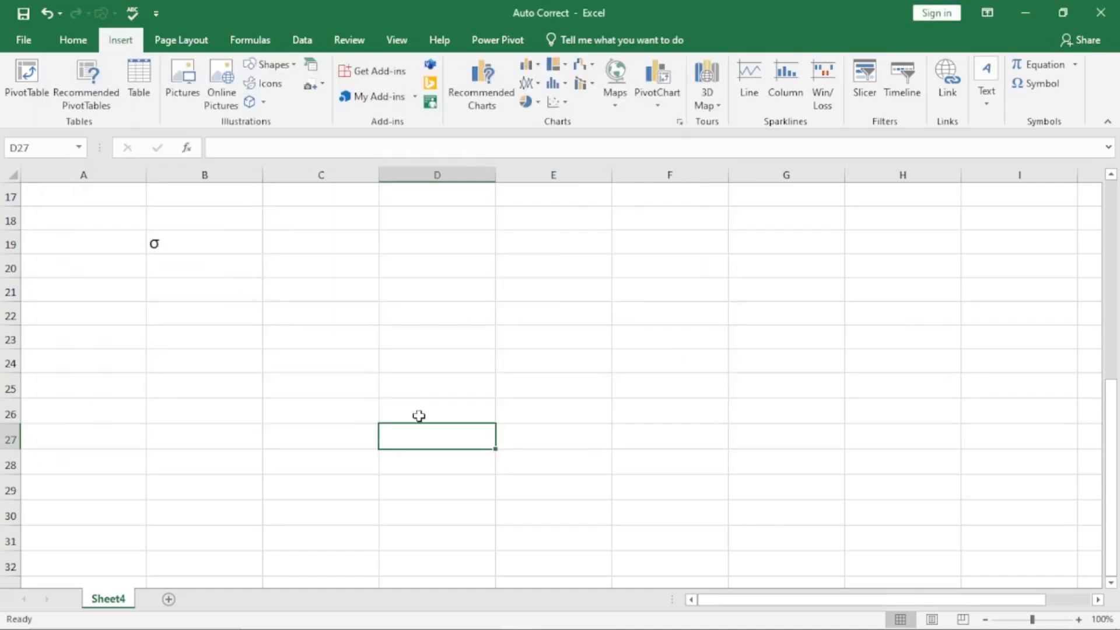
Step: Insert the Greek small letter α into cell D27
click(1041, 85)
click(100, 367)
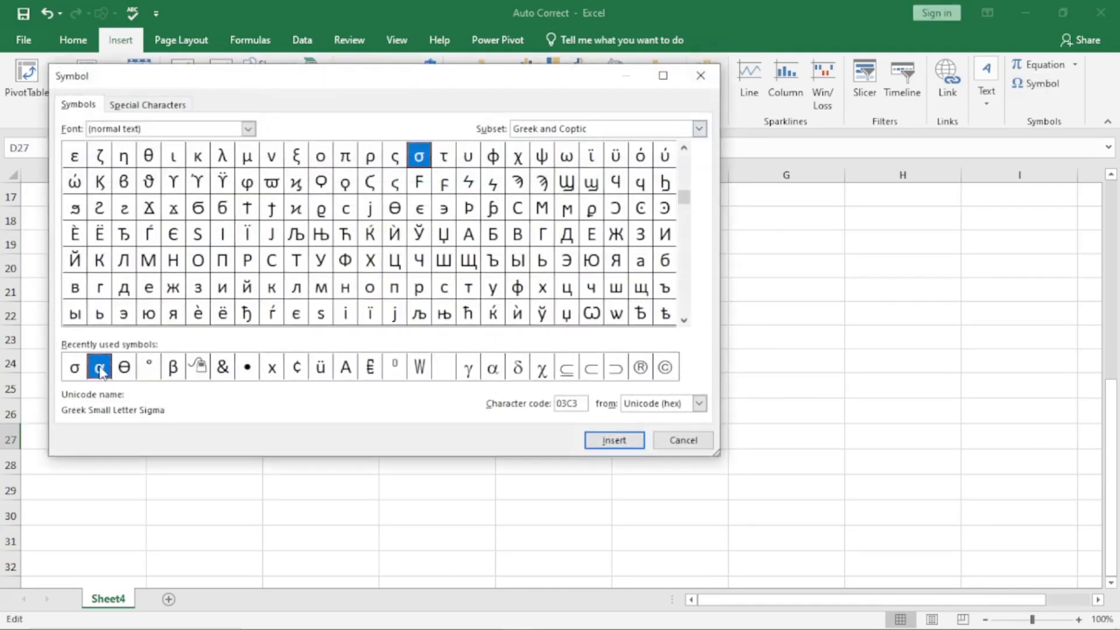
click(615, 444)
click(684, 441)
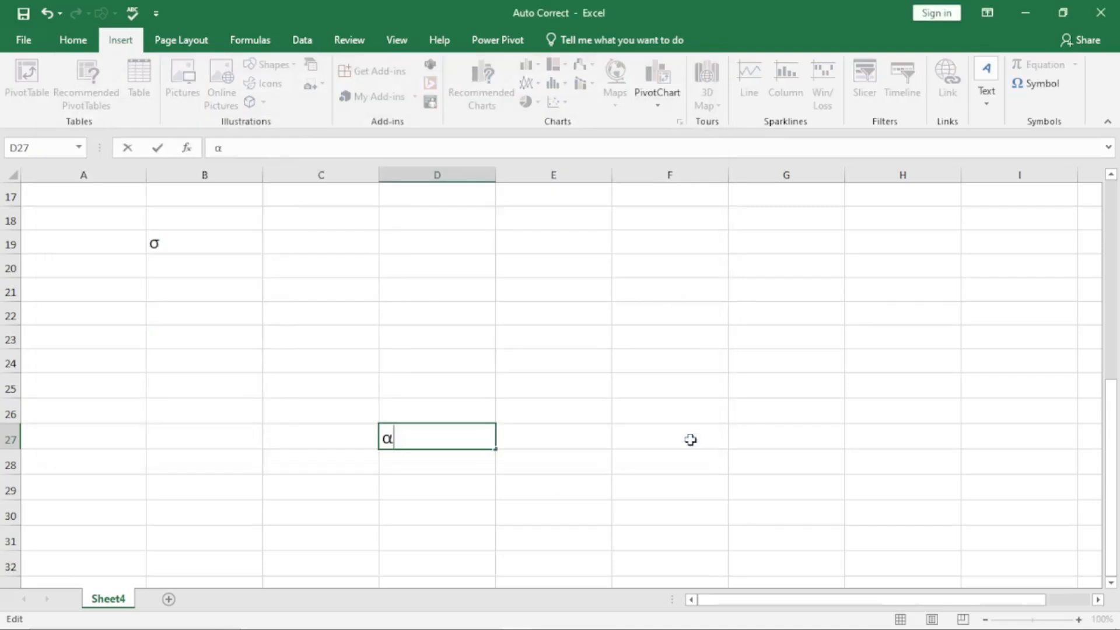
click(401, 500)
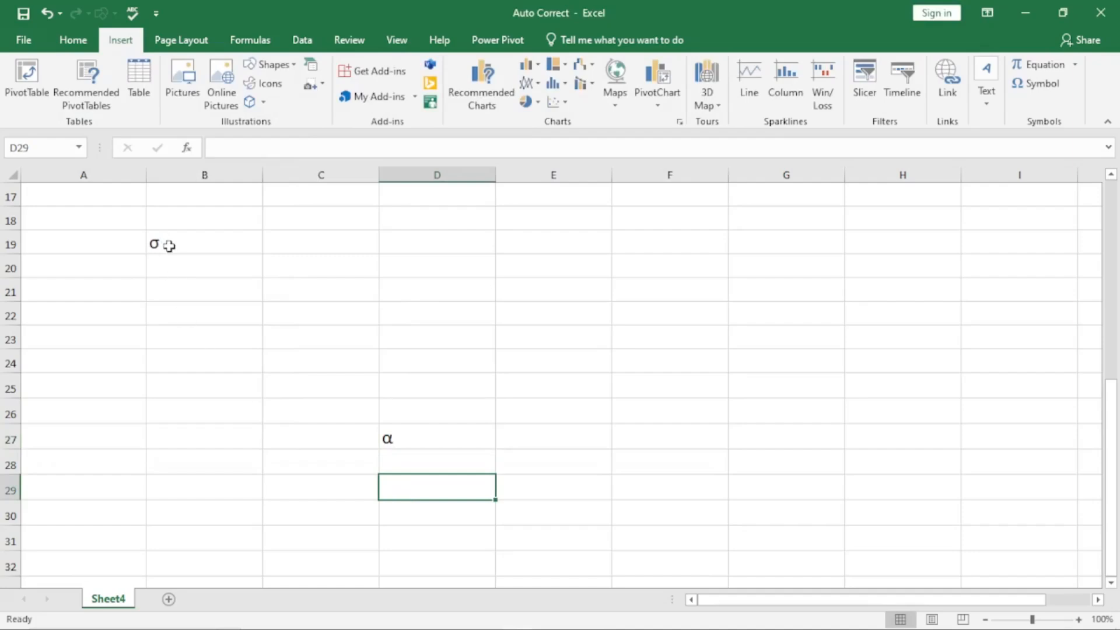
Step: Insert β into cell D22 from the recently used symbols
click(430, 317)
click(1041, 84)
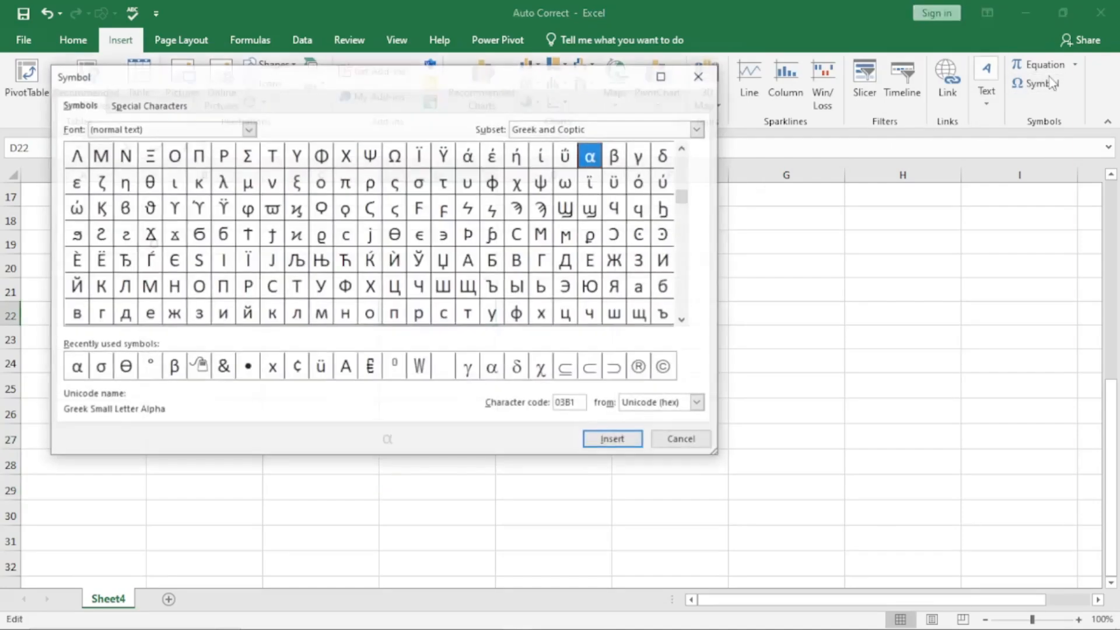
click(172, 367)
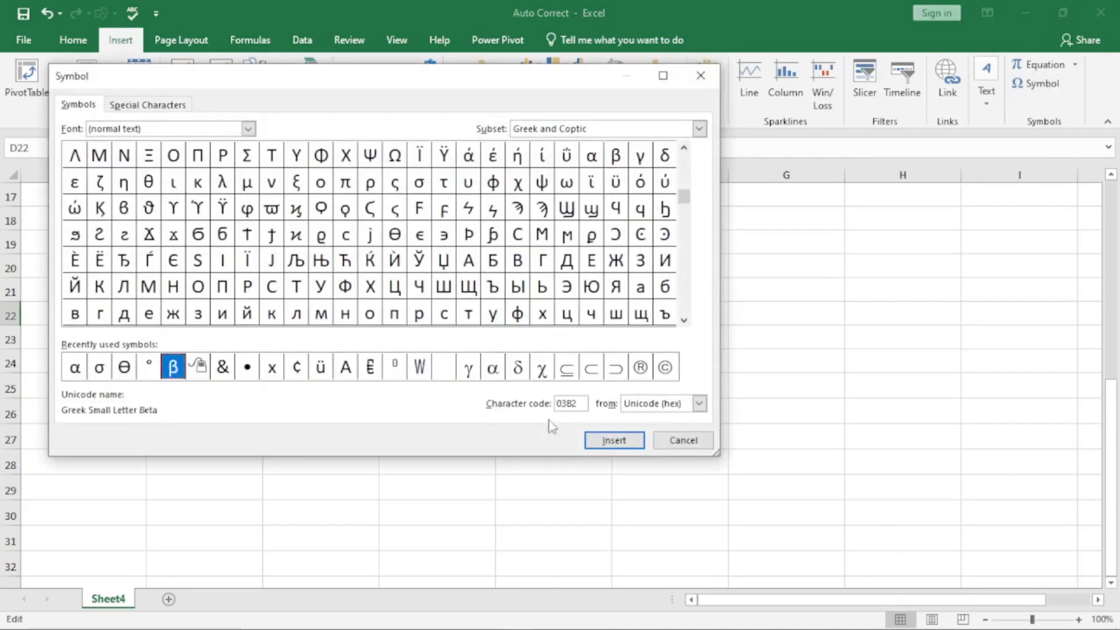
click(627, 442)
click(681, 440)
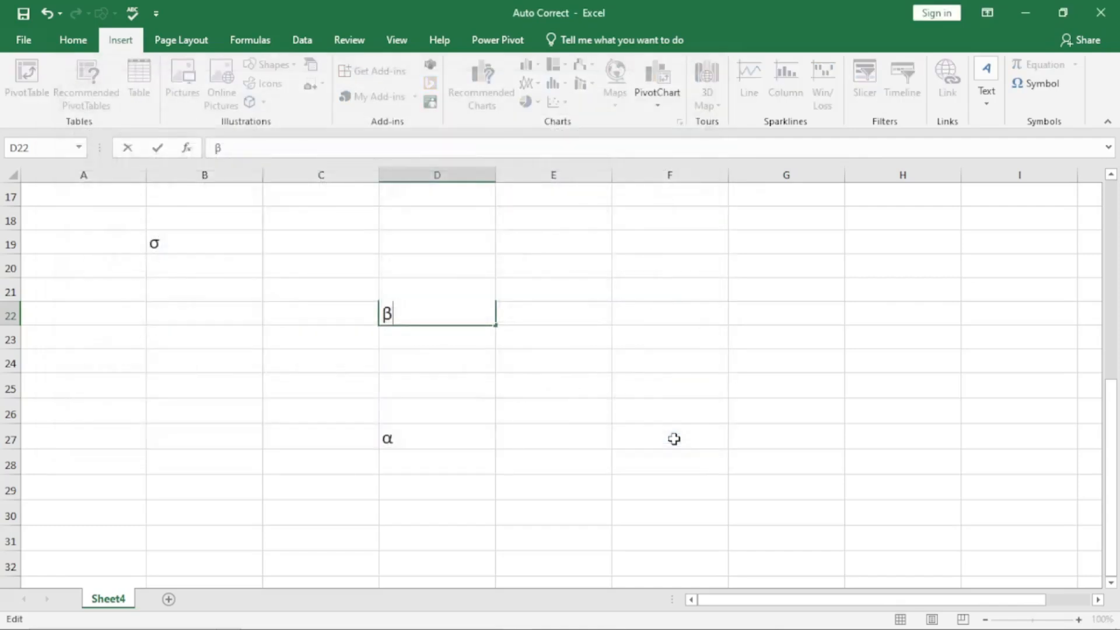
click(597, 360)
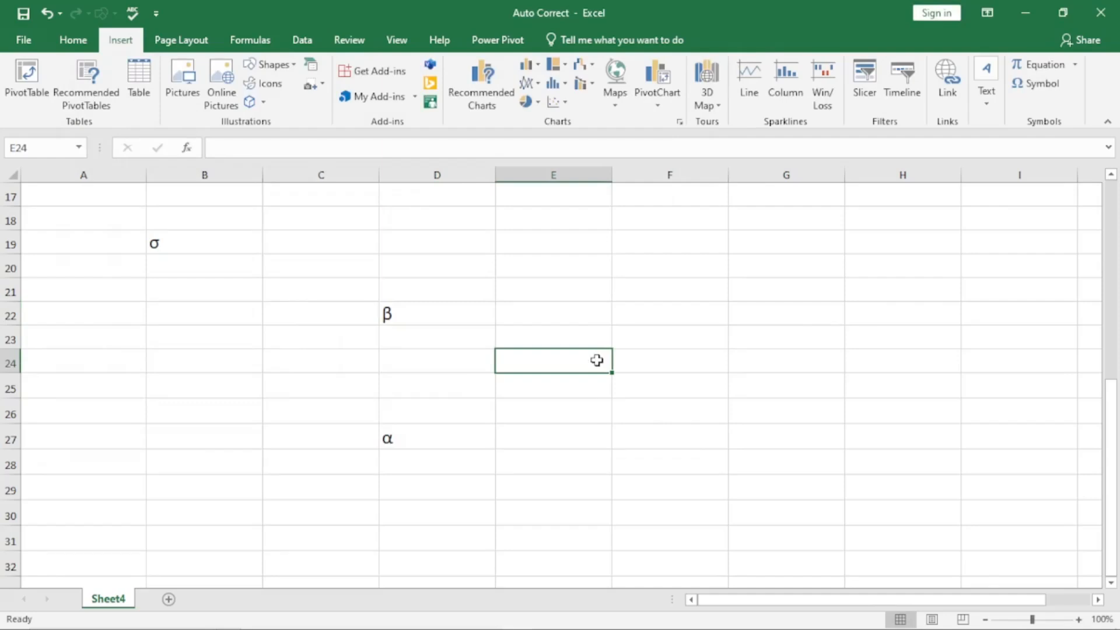
Step: Enter α, ß, σ and Γ into cells E27 through E30
click(551, 439)
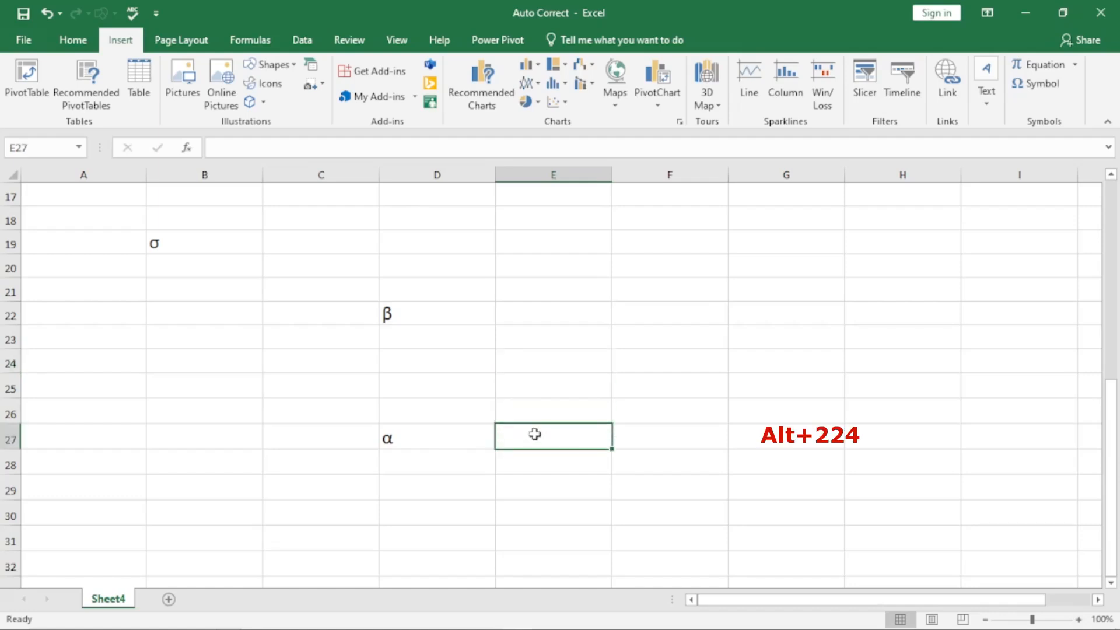
text(α)
key(Return)
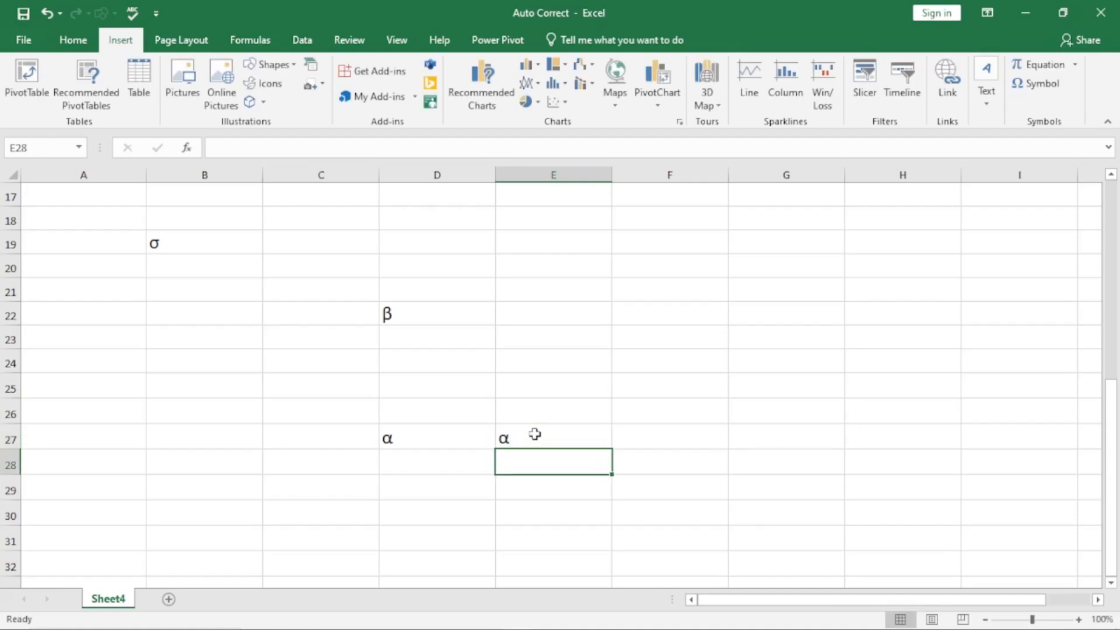
text(ß)
key(Return)
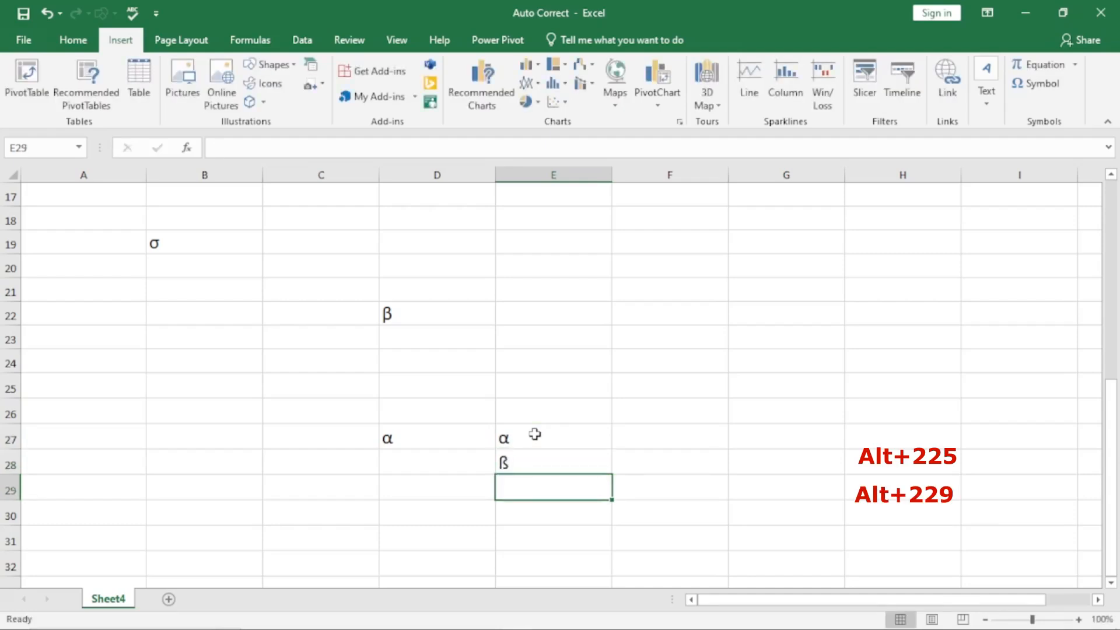
text(σ)
key(Return)
click(517, 490)
click(509, 513)
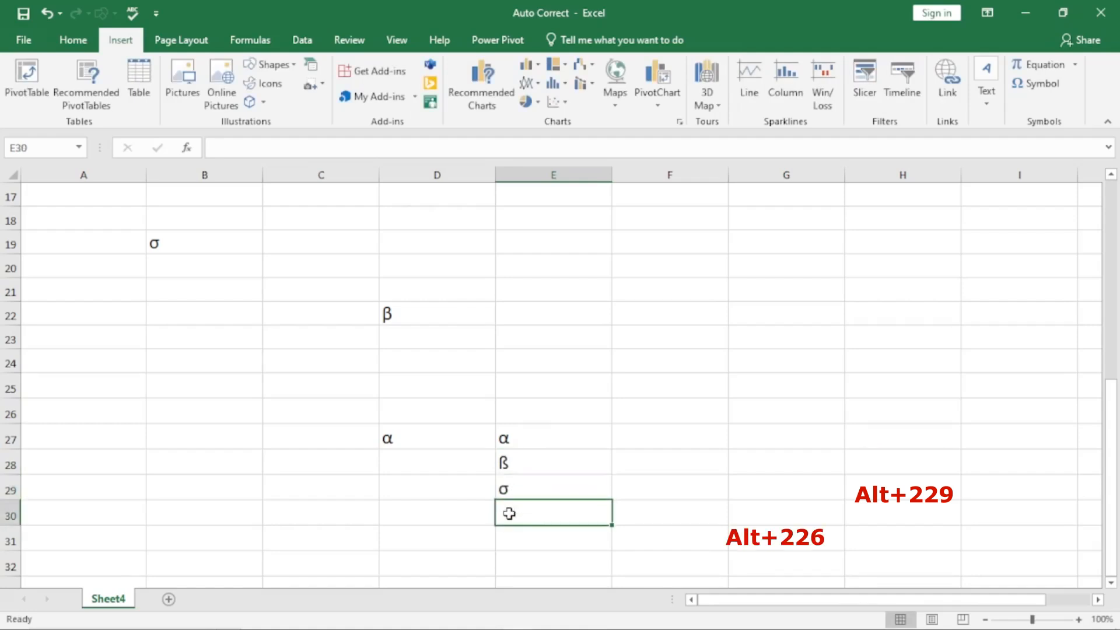
text(Γ)
key(Return)
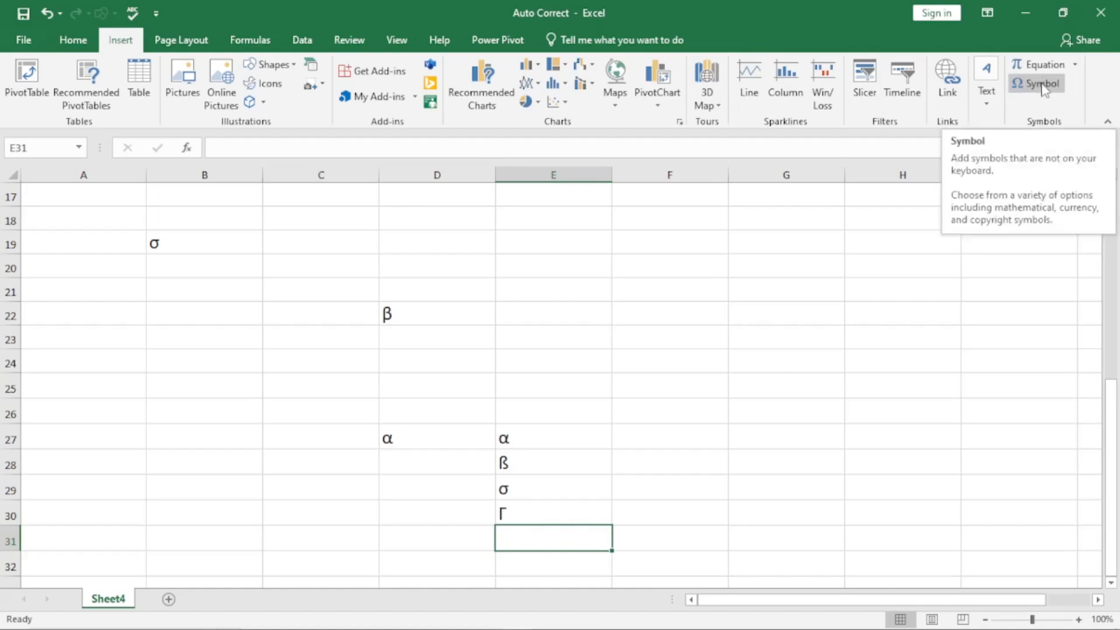
Step: Check the four symbols in E27:E30, then open AutoCorrect Options from F21
click(528, 439)
click(533, 469)
click(537, 492)
click(547, 507)
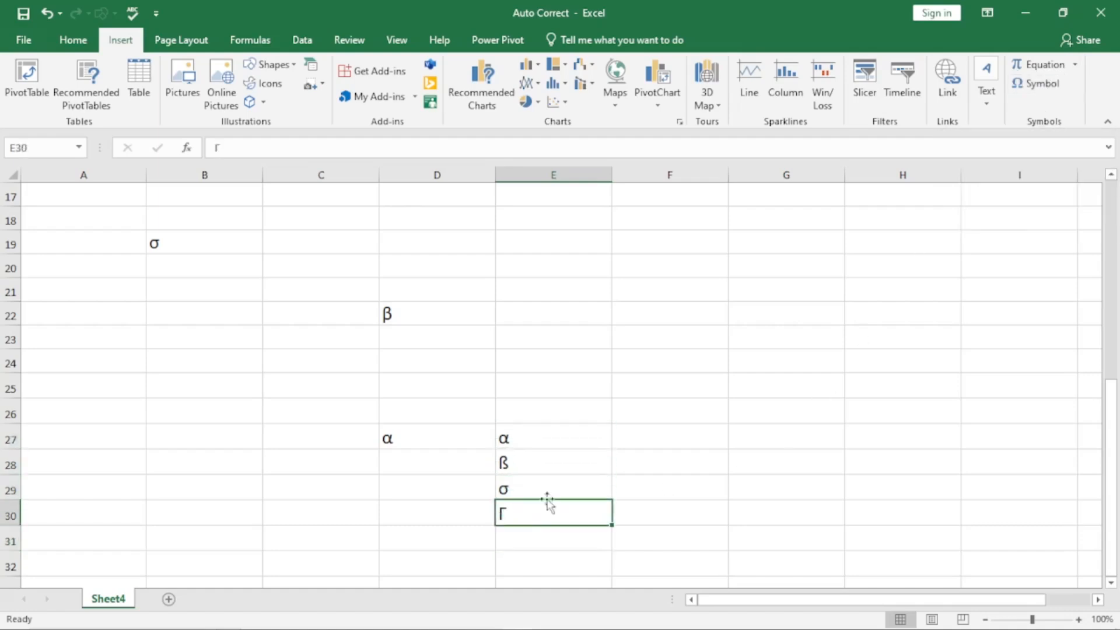
click(660, 291)
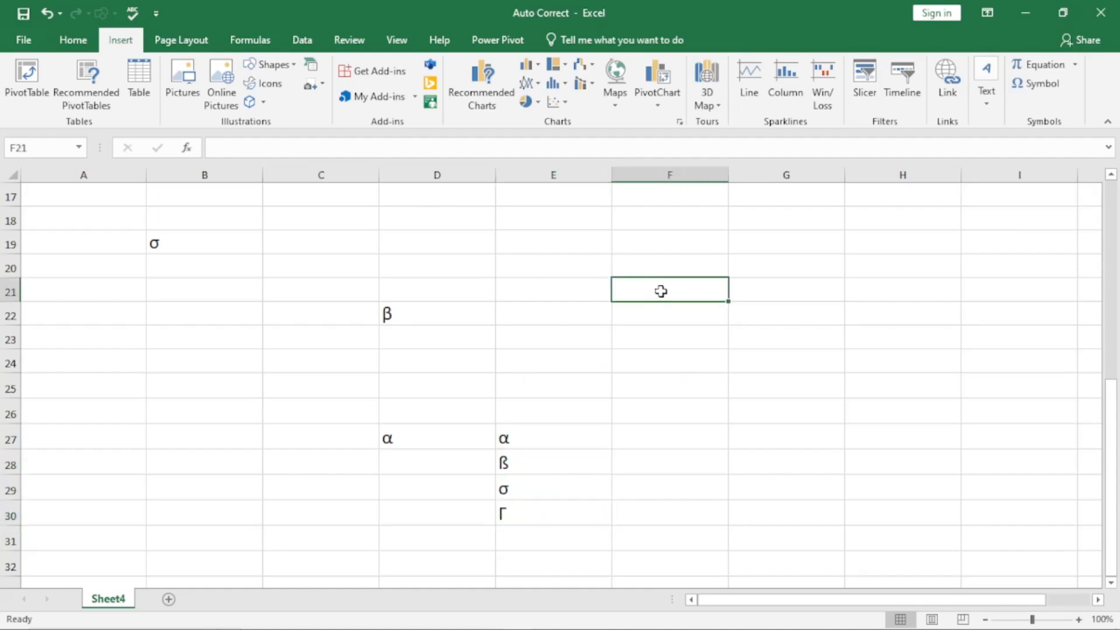
key(alt+t)
key(a)
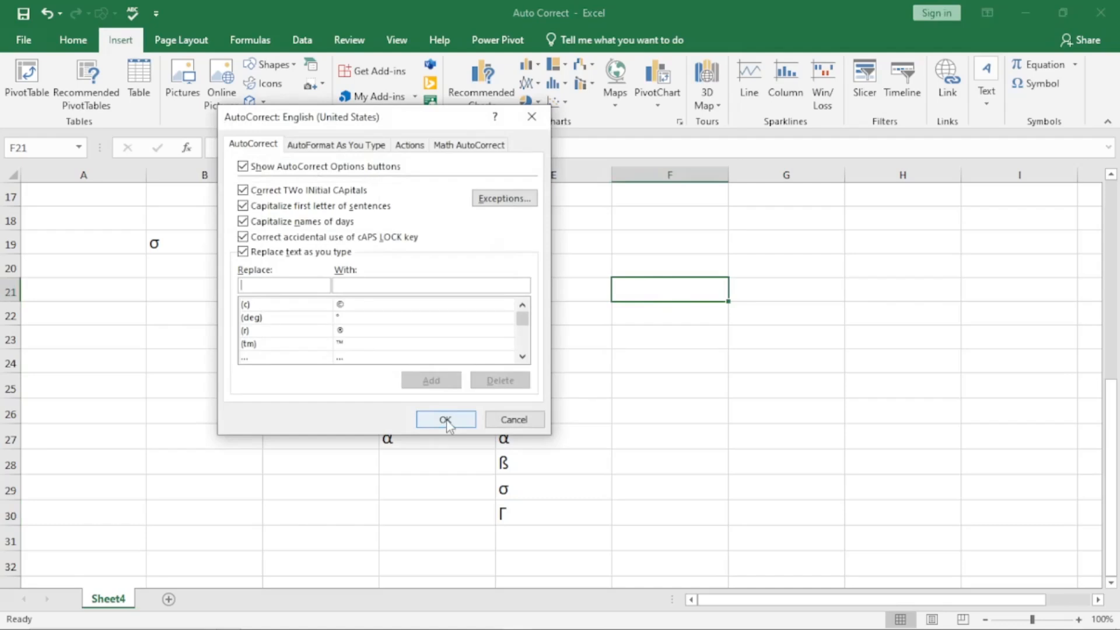
Step: Close AutoCorrect unchanged and select the α character inside cell E27 for copying
click(509, 421)
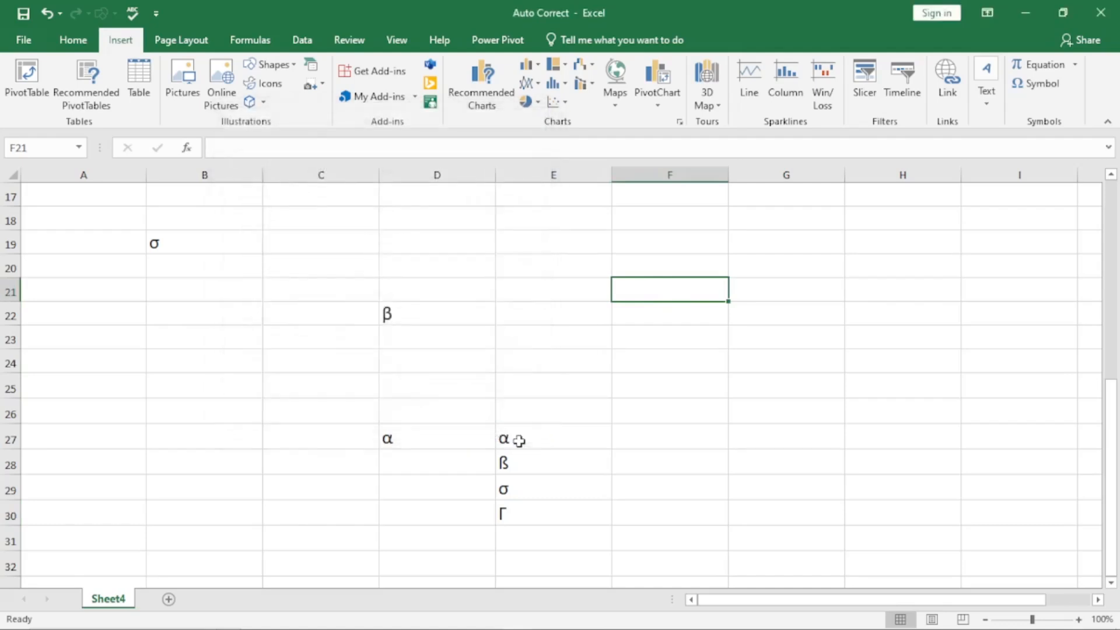
click(518, 439)
double_click(518, 439)
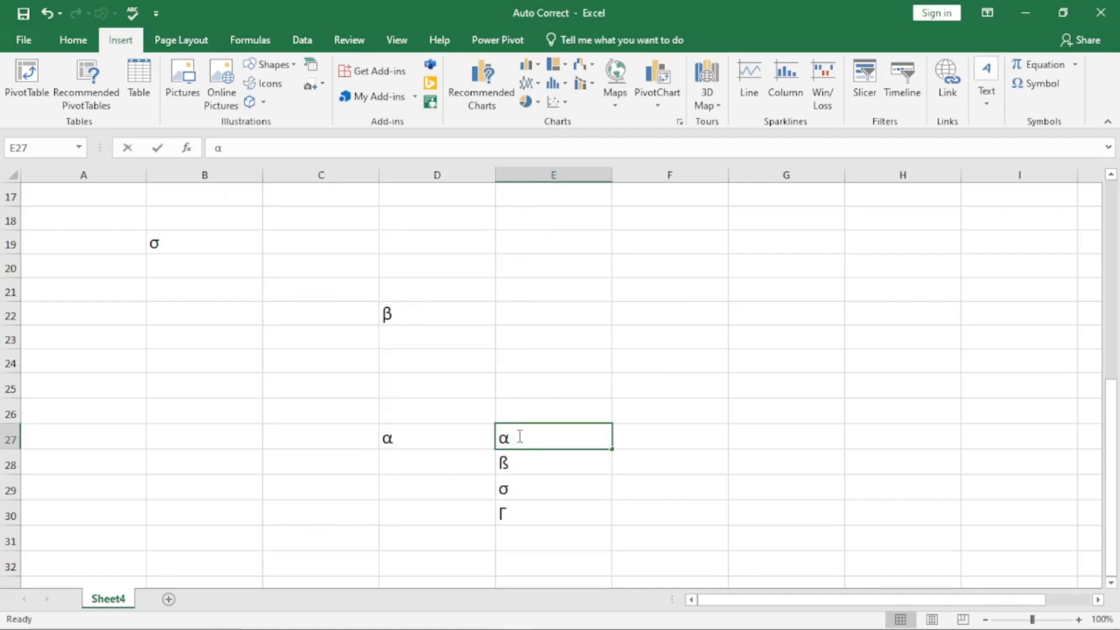
drag(518, 439, 499, 435)
key(ctrl+c)
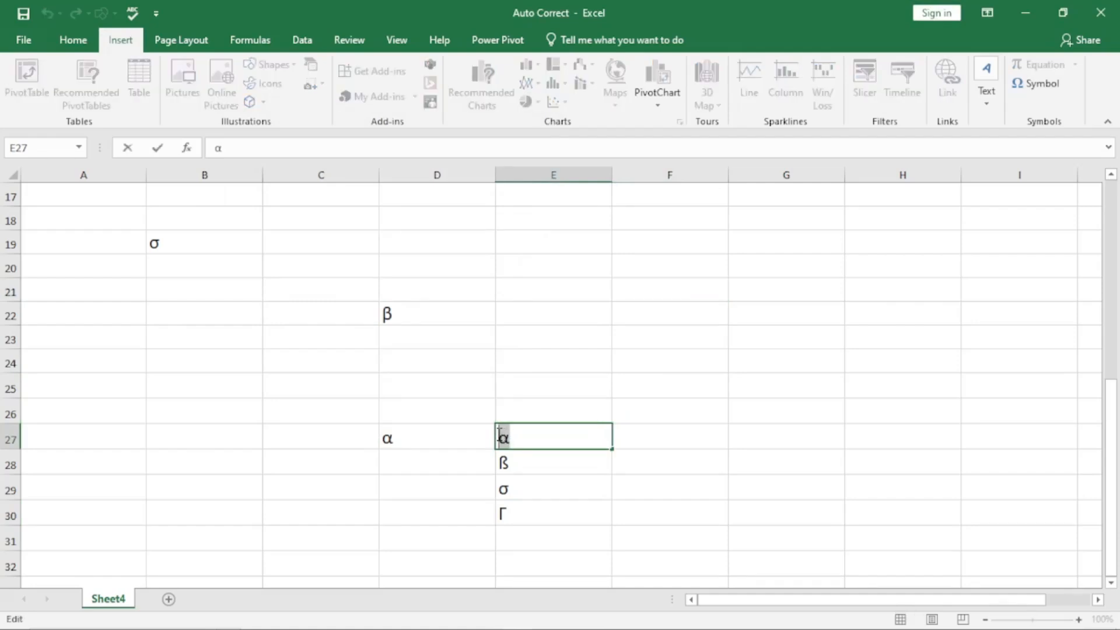
click(666, 410)
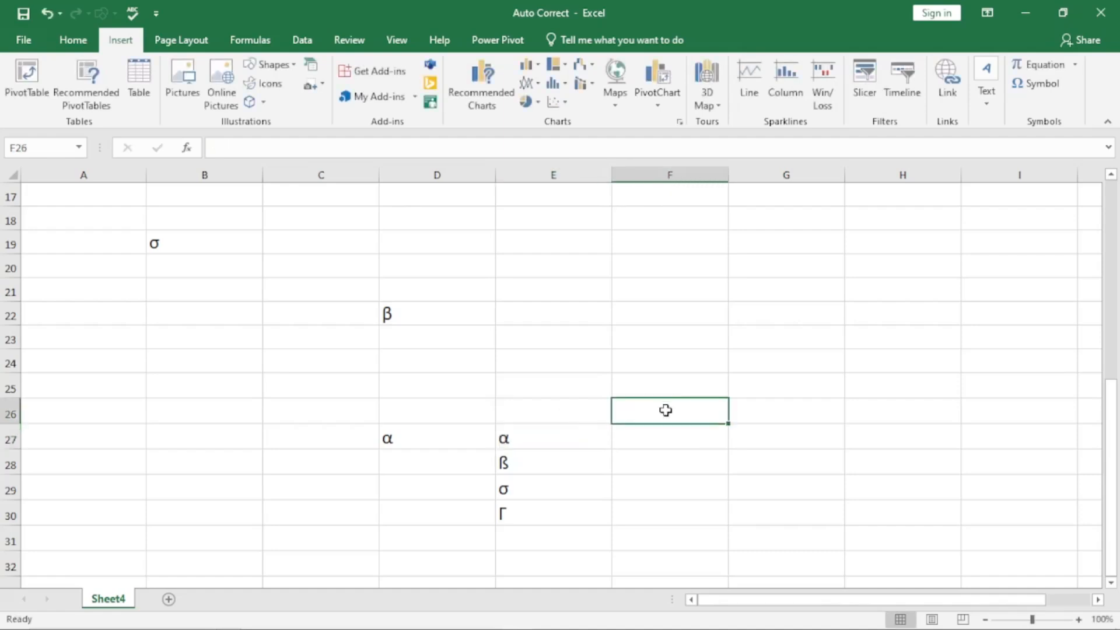
Step: Add an AutoCorrect entry replacing 'alpha' with the pasted α and save
key(alt+t)
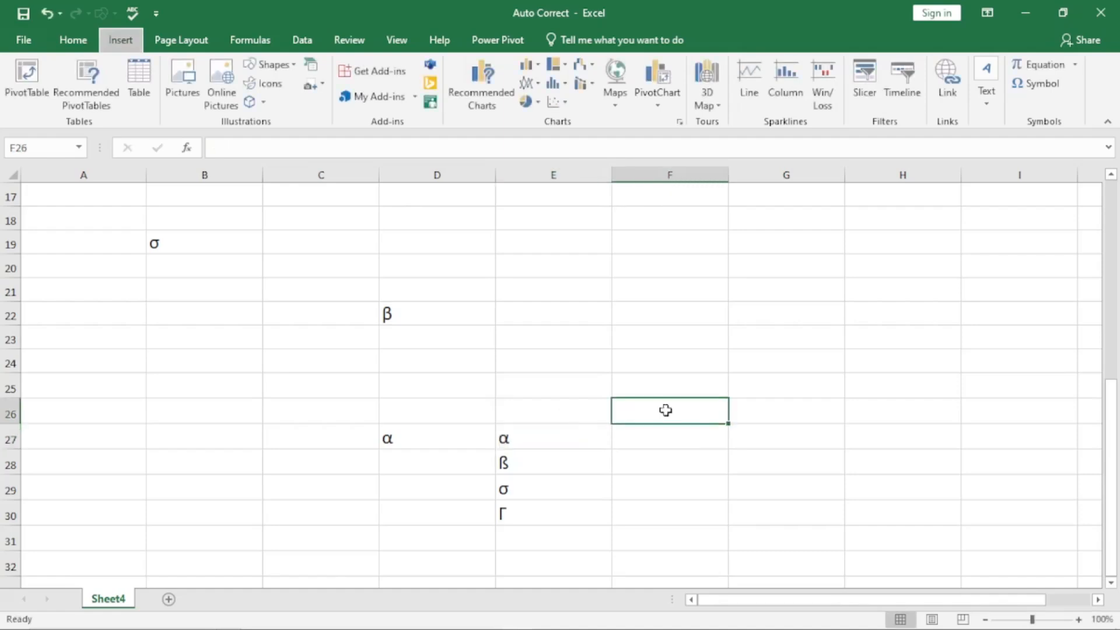
key(a)
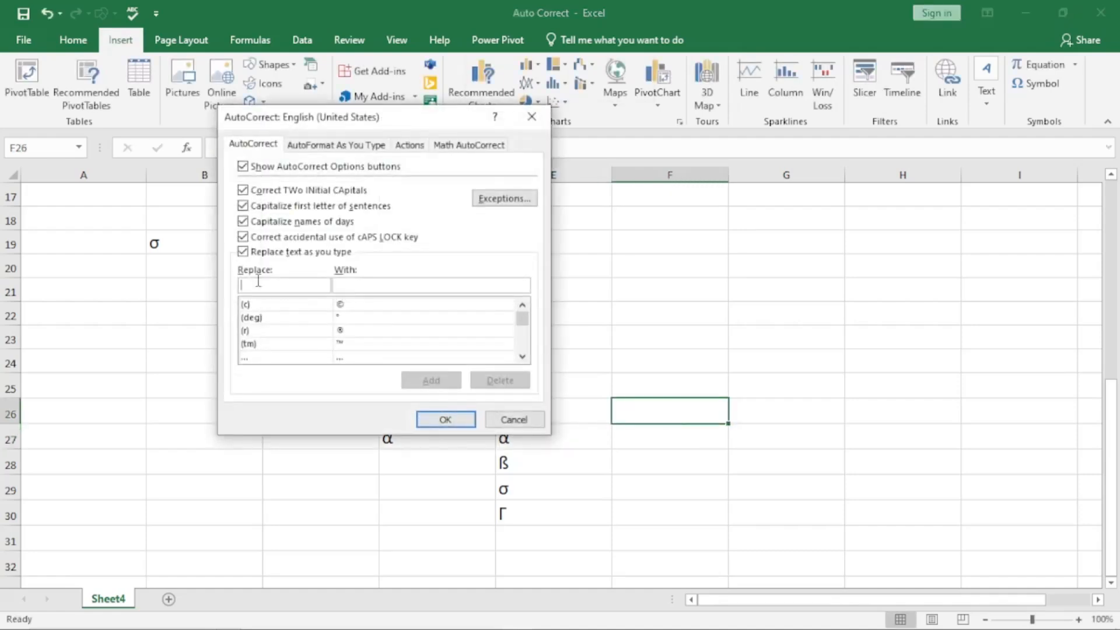
text(alpha)
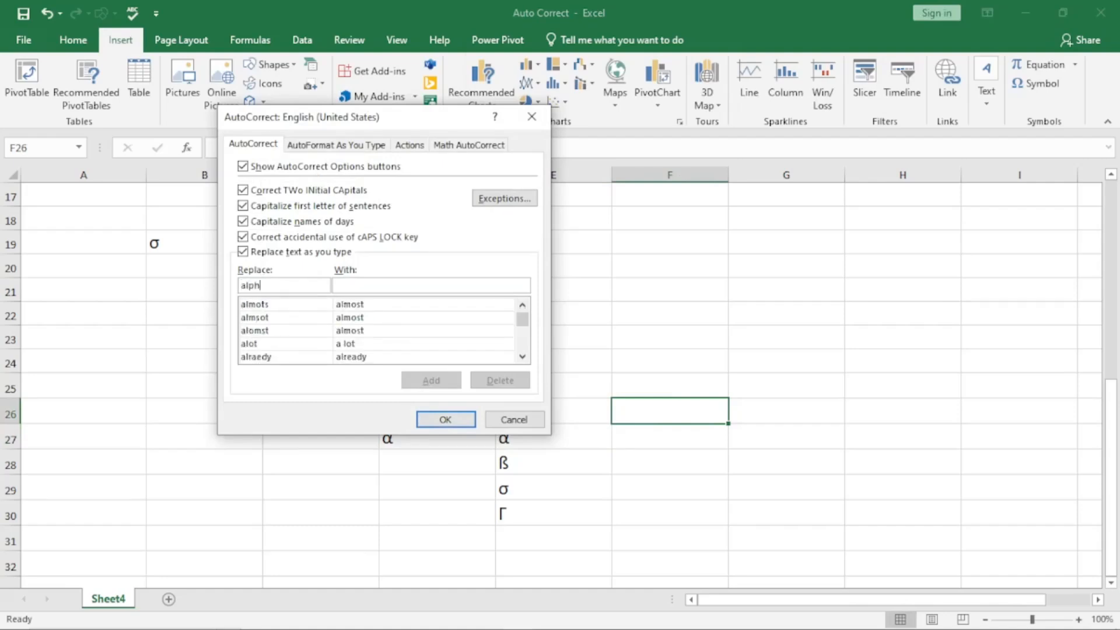
click(357, 285)
key(ctrl+v)
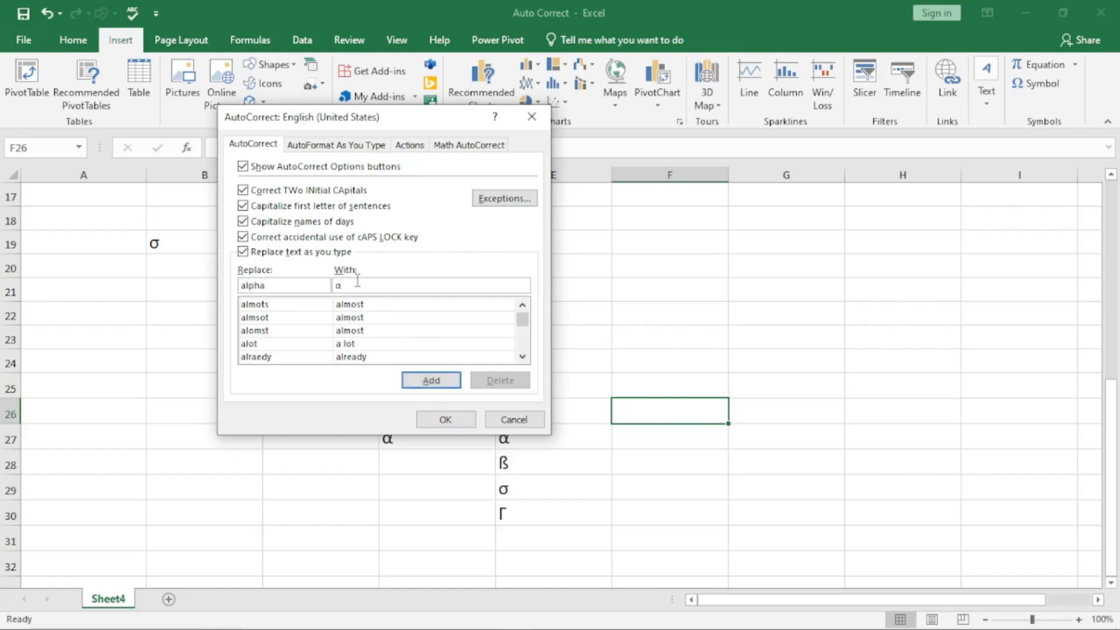
click(430, 381)
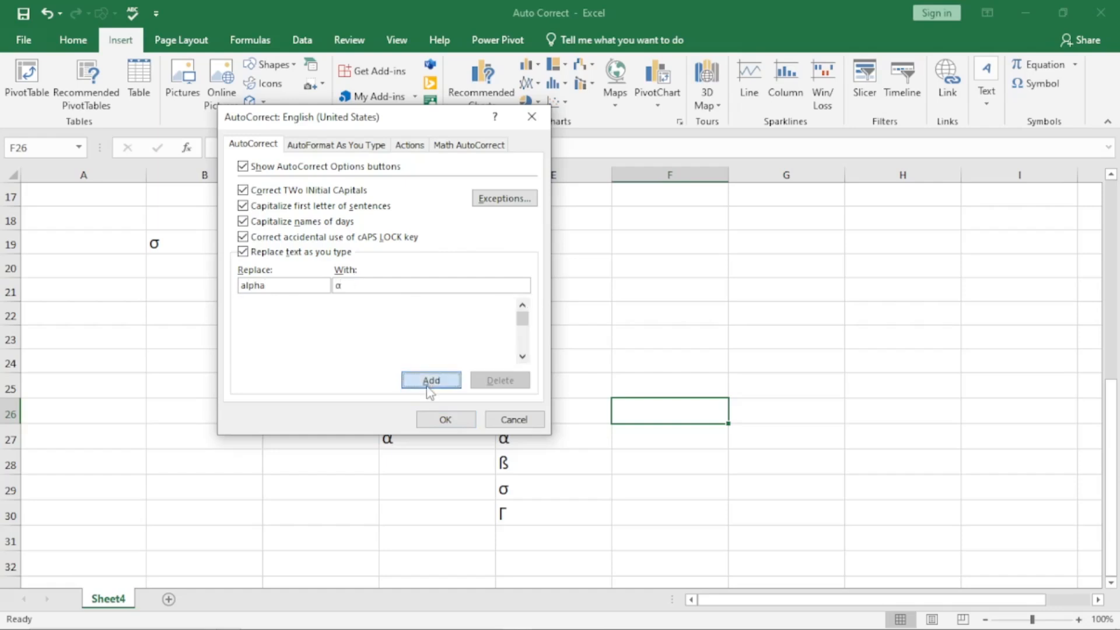
click(433, 422)
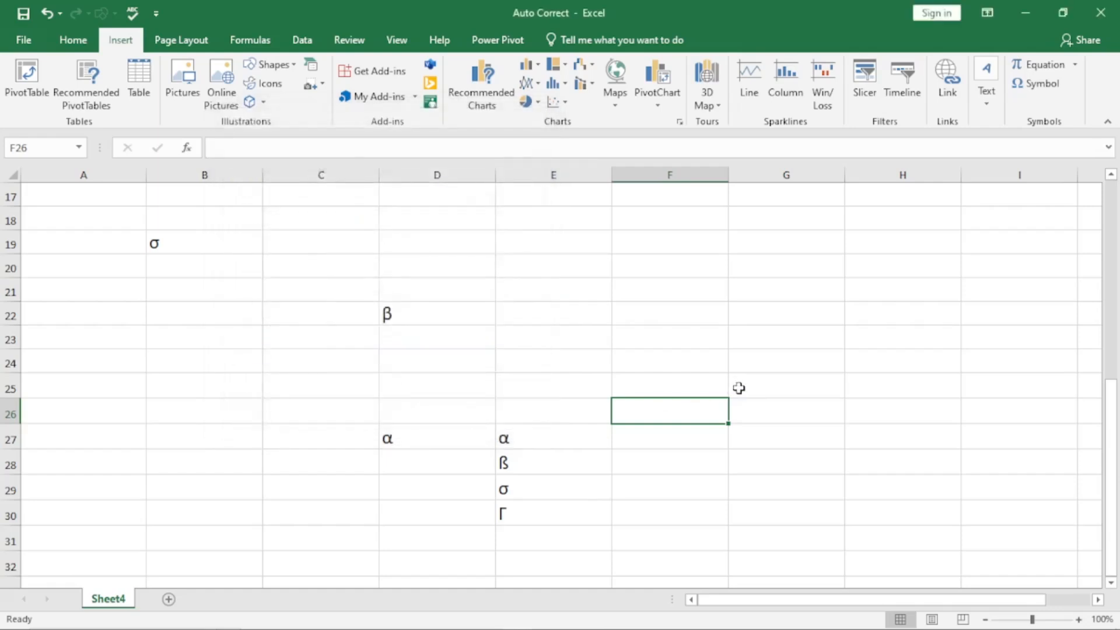
Step: Enter alpha in F26 so AutoCorrect turns it into α
text(alpha)
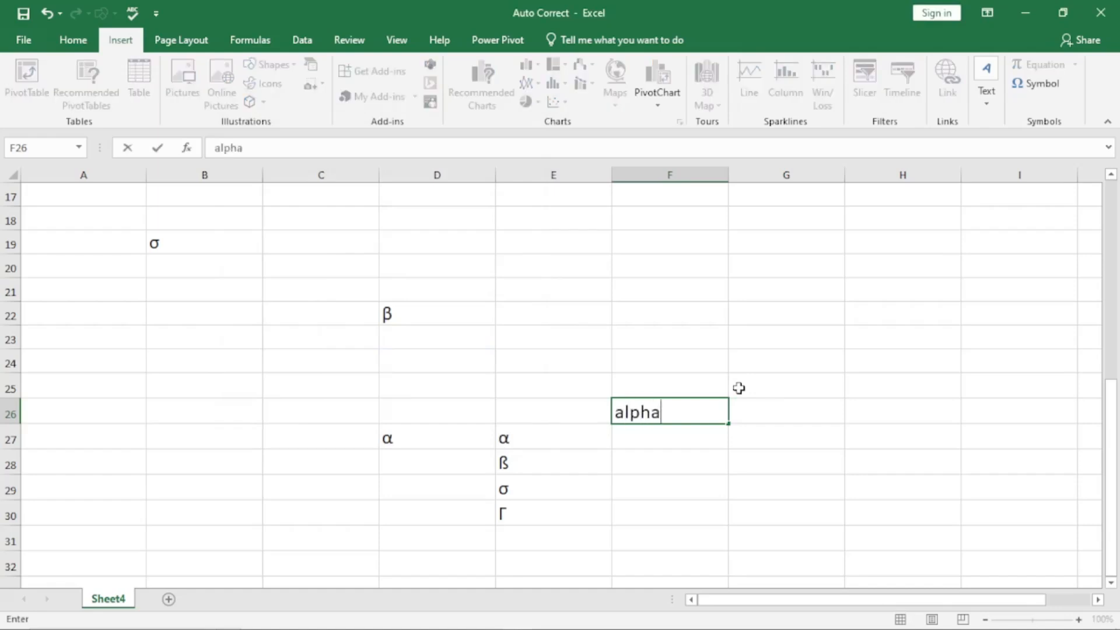
key(Return)
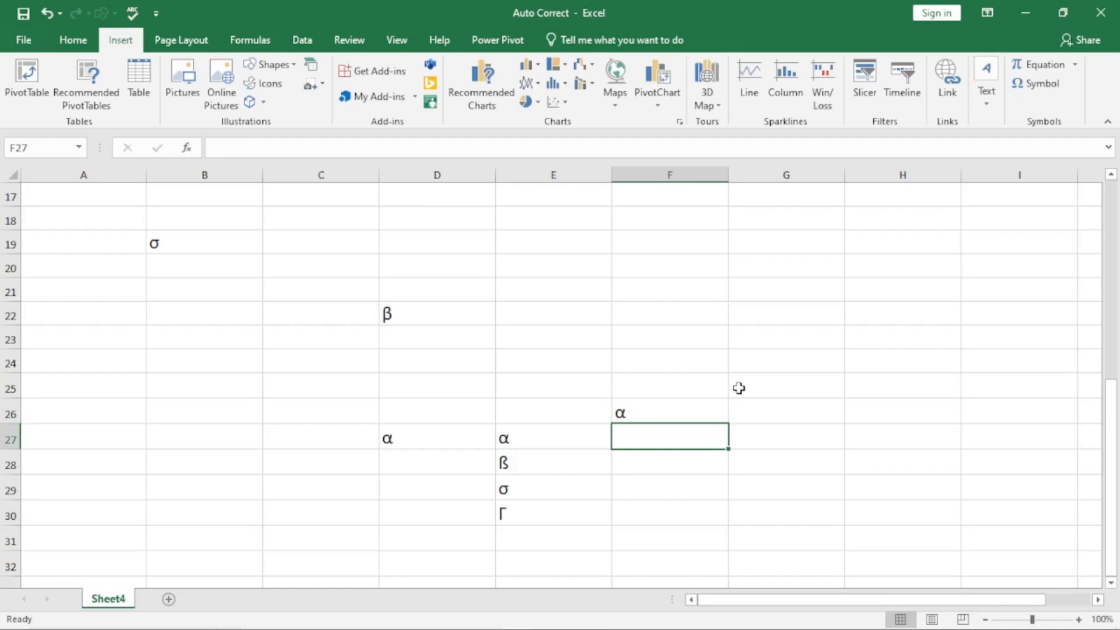
click(517, 467)
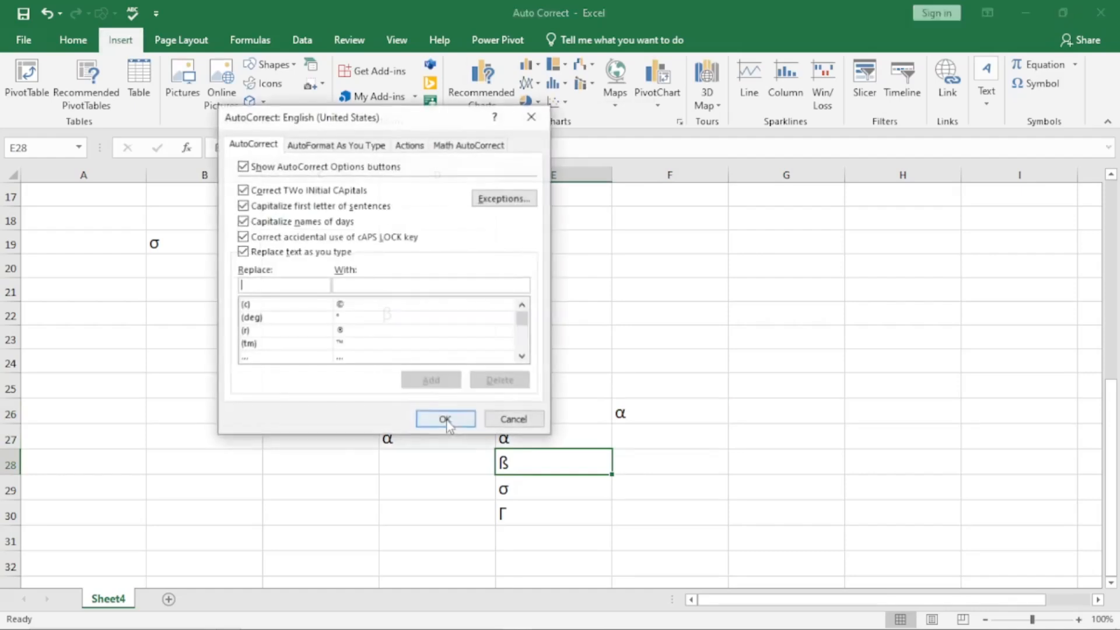
Step: Add an AutoCorrect entry replacing 'beta' with ß and save
text(beta)
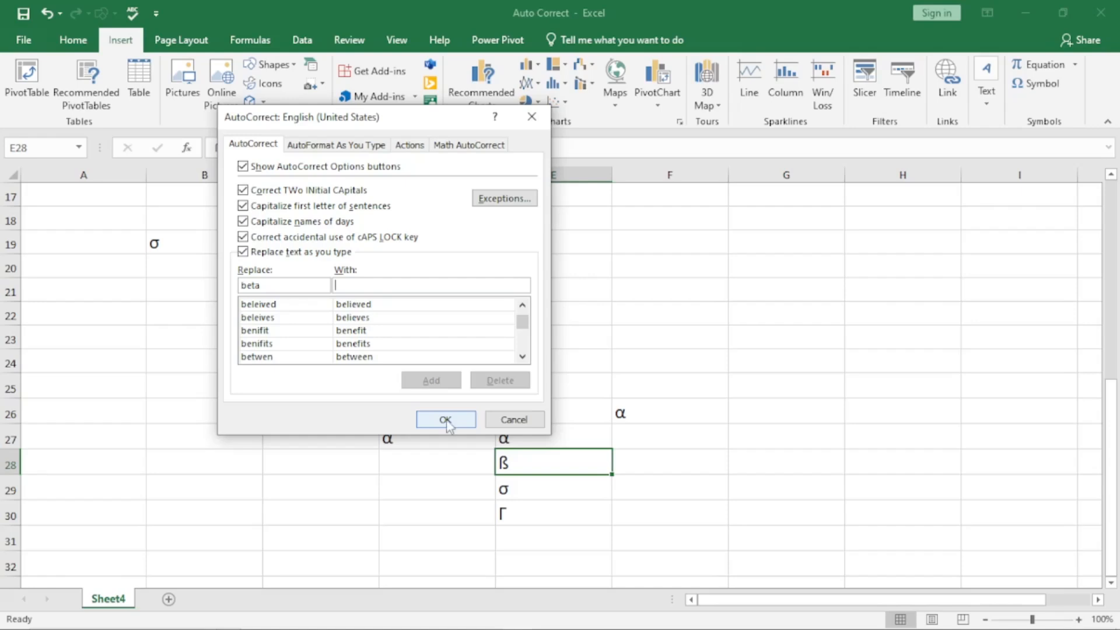
text(ß)
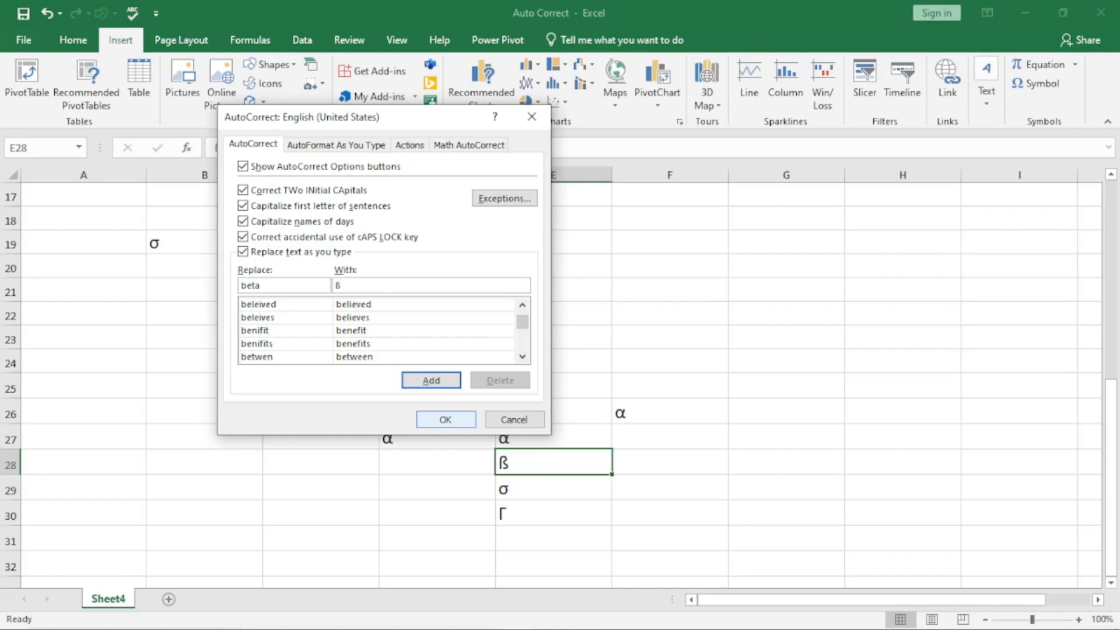
key(ctrl+1)
click(331, 294)
drag(362, 257, 363, 275)
key(Escape)
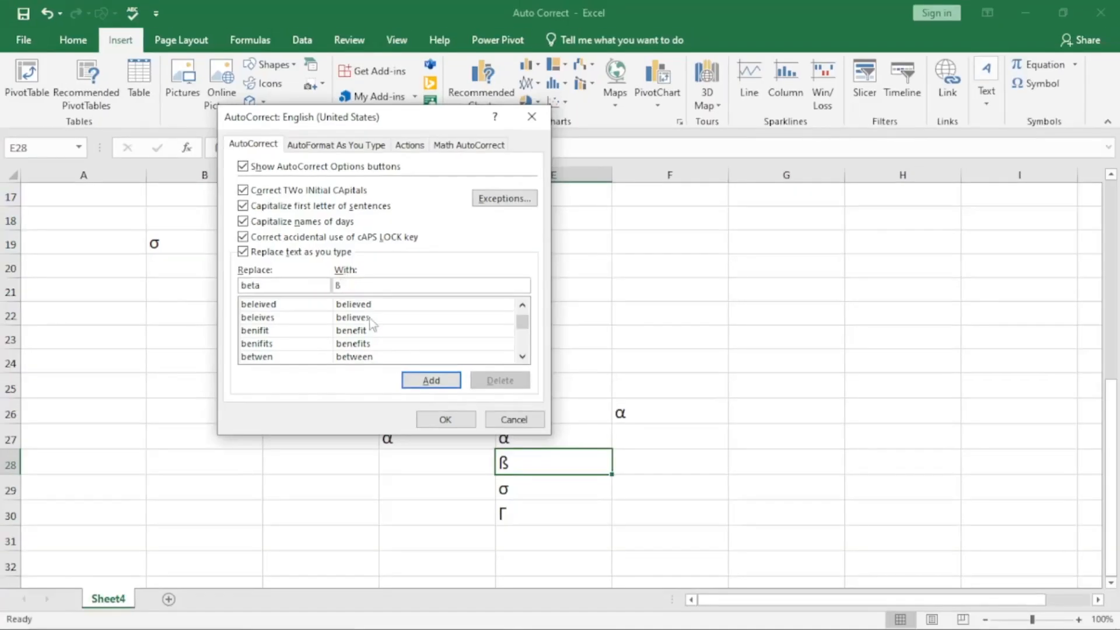
click(431, 380)
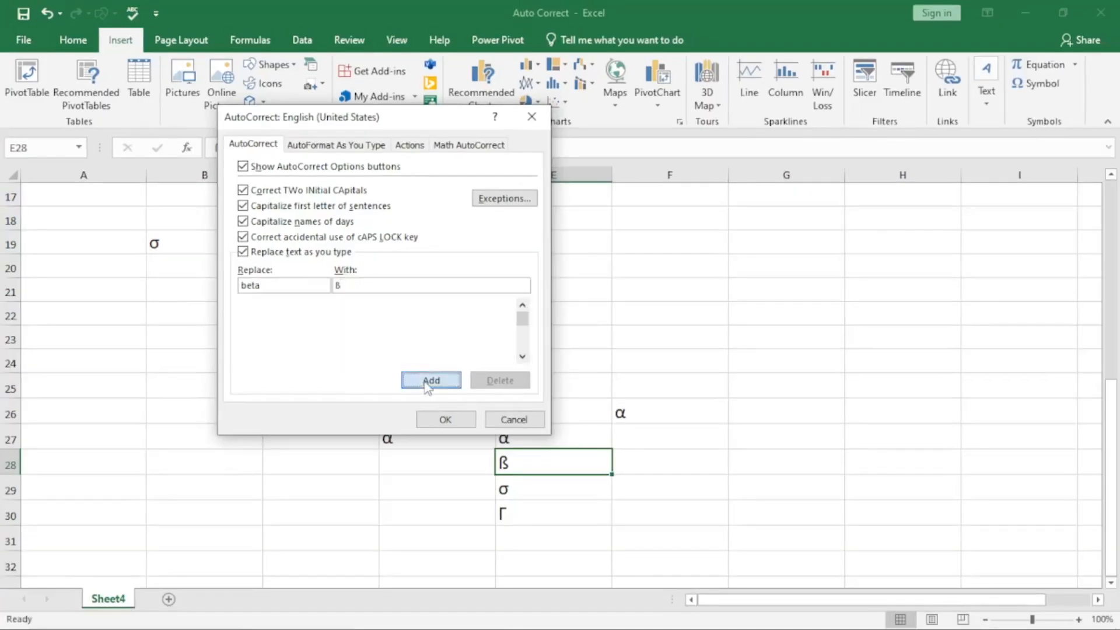
click(444, 420)
Step: Enter beta in F27 so AutoCorrect turns it into ß
click(649, 440)
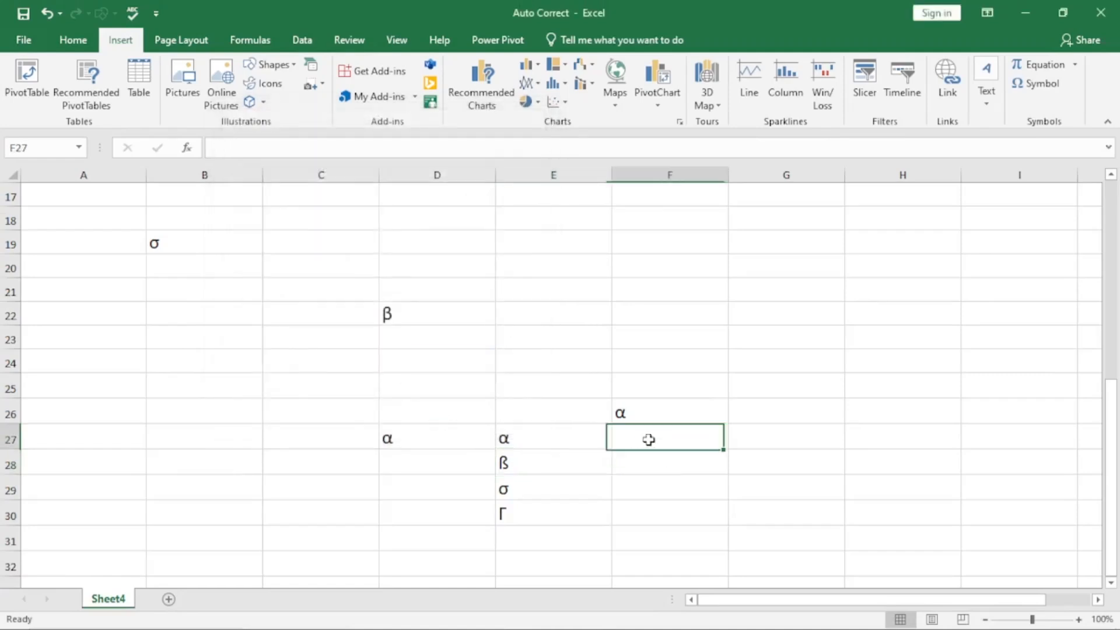
text(beta)
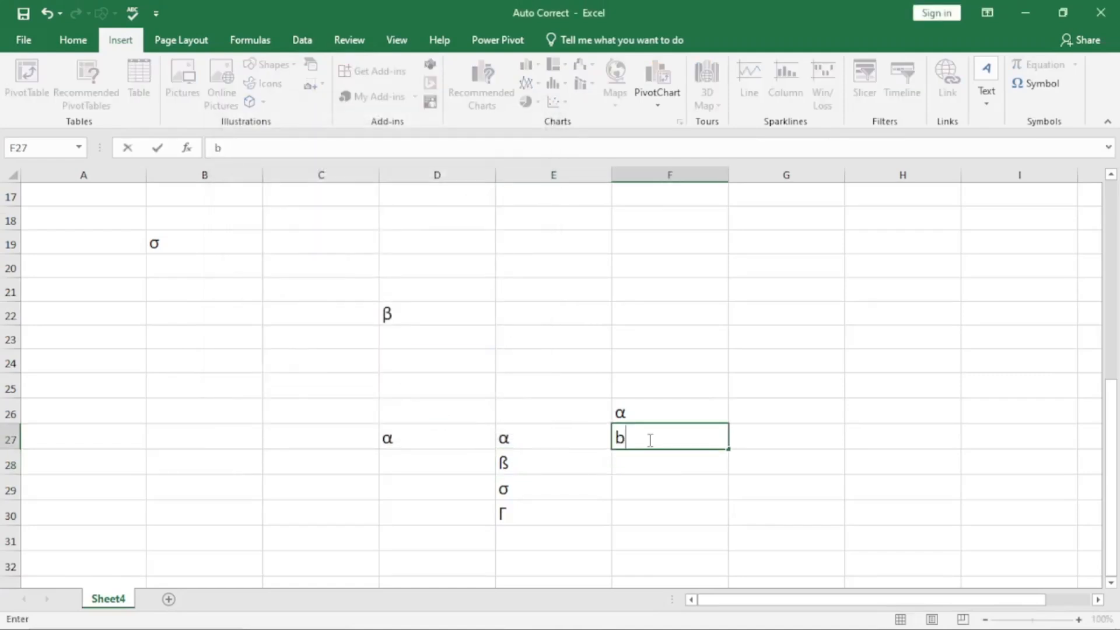
key(Return)
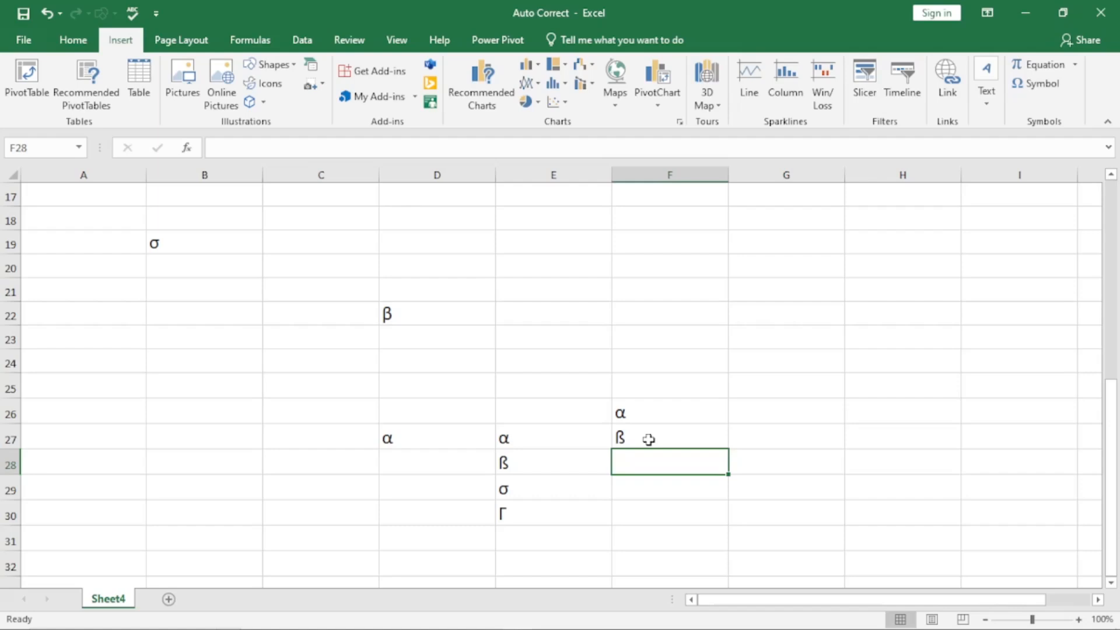
Step: Enter (c), (TM) and (r) in E34, E35 and E36
scroll(808, 337, down, 5)
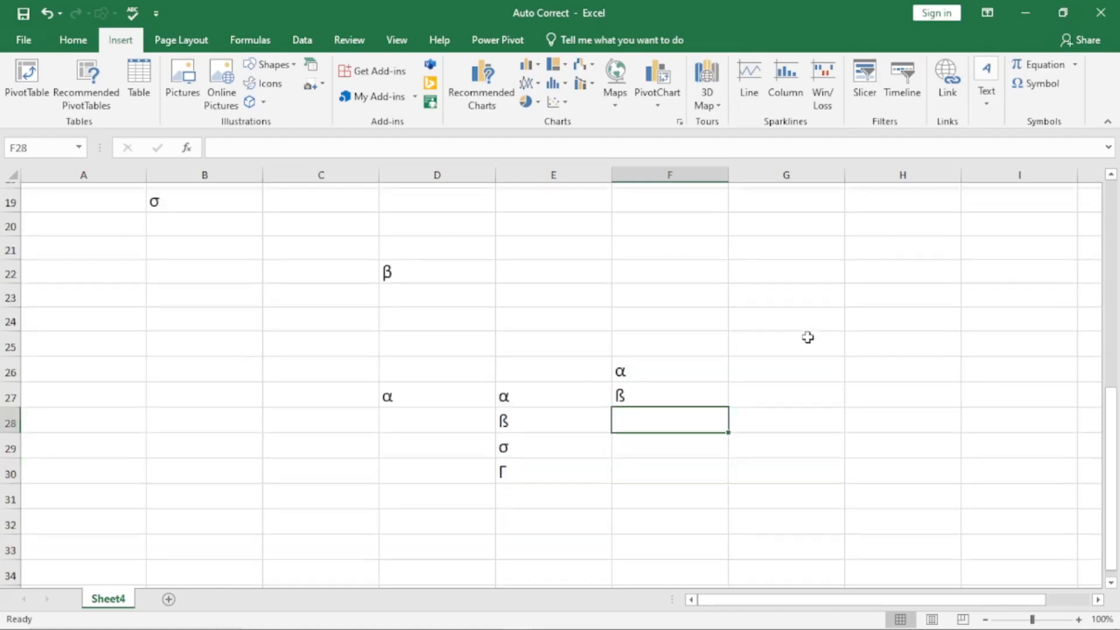
click(525, 224)
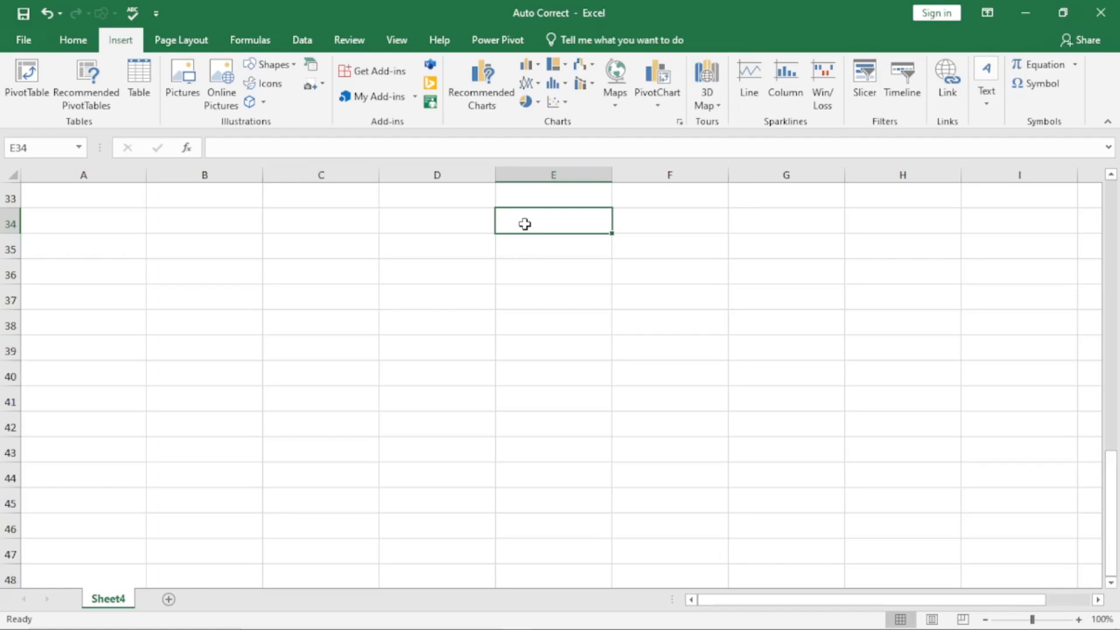
text((c)
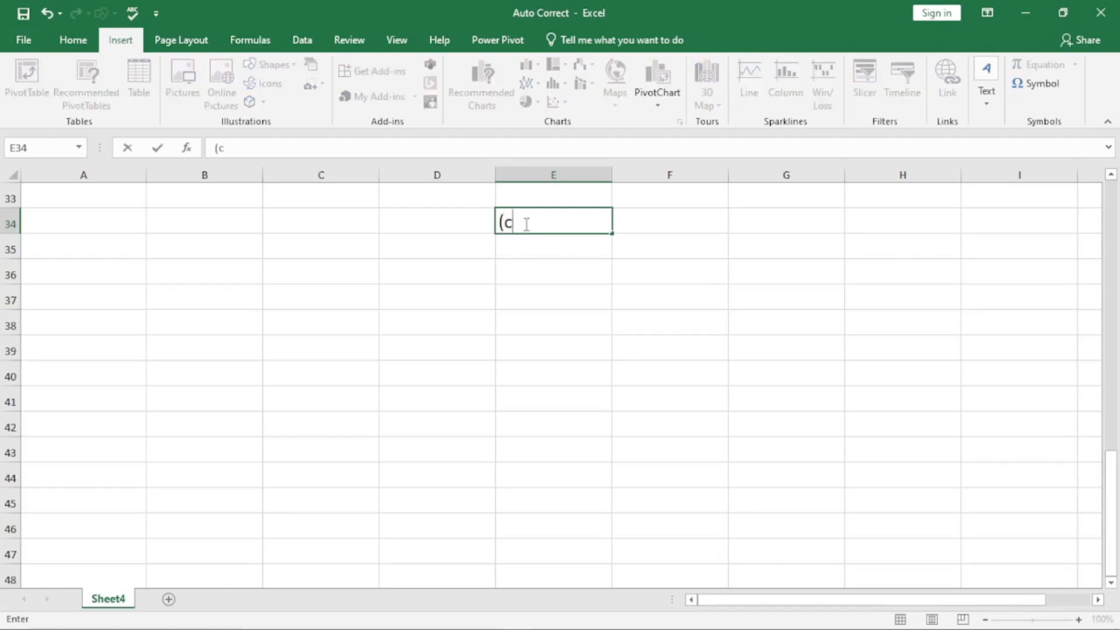
text())
key(Return)
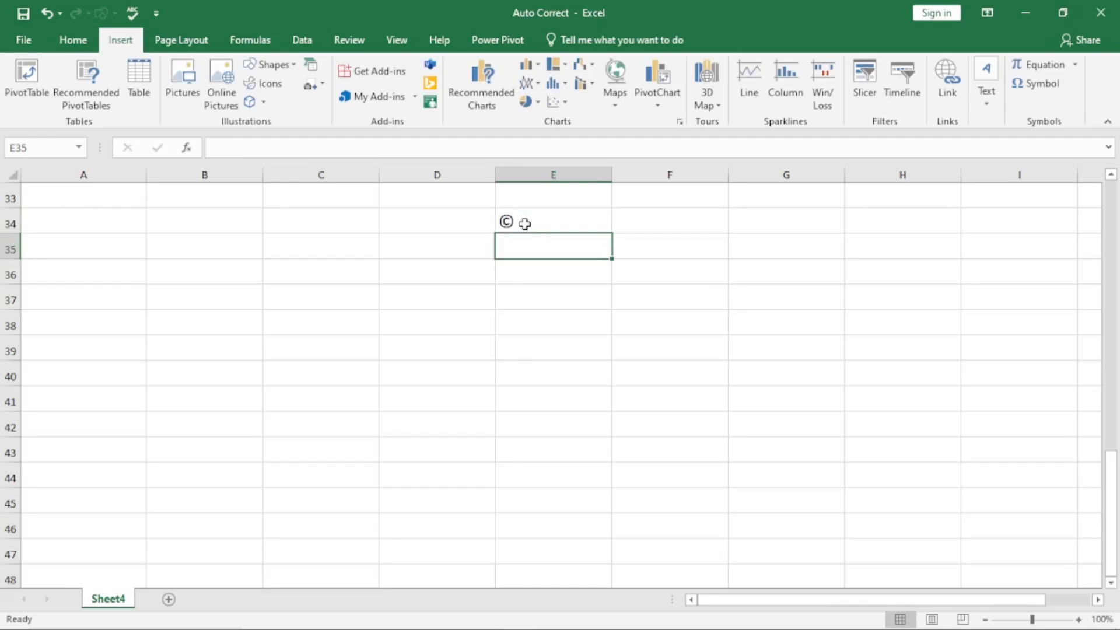
text((T)
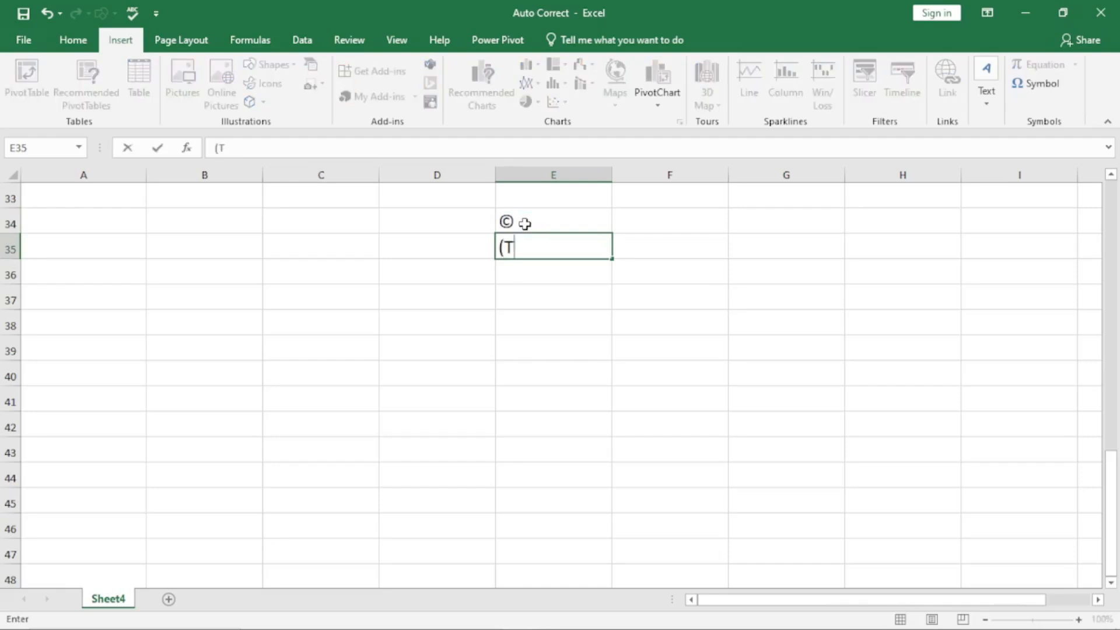
text(M))
key(Return)
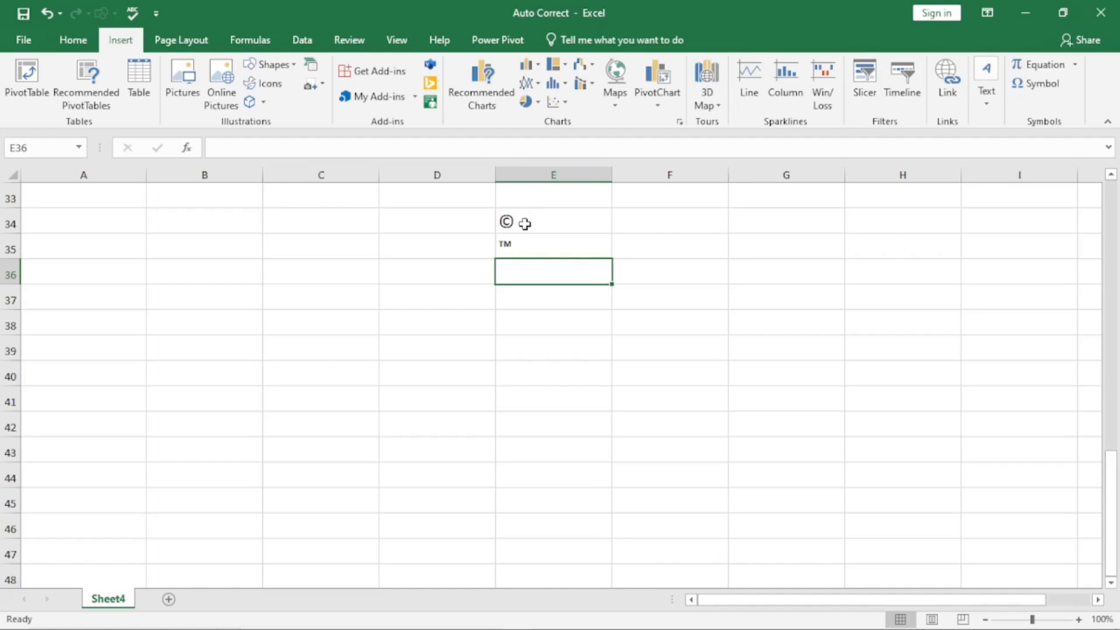
text((r))
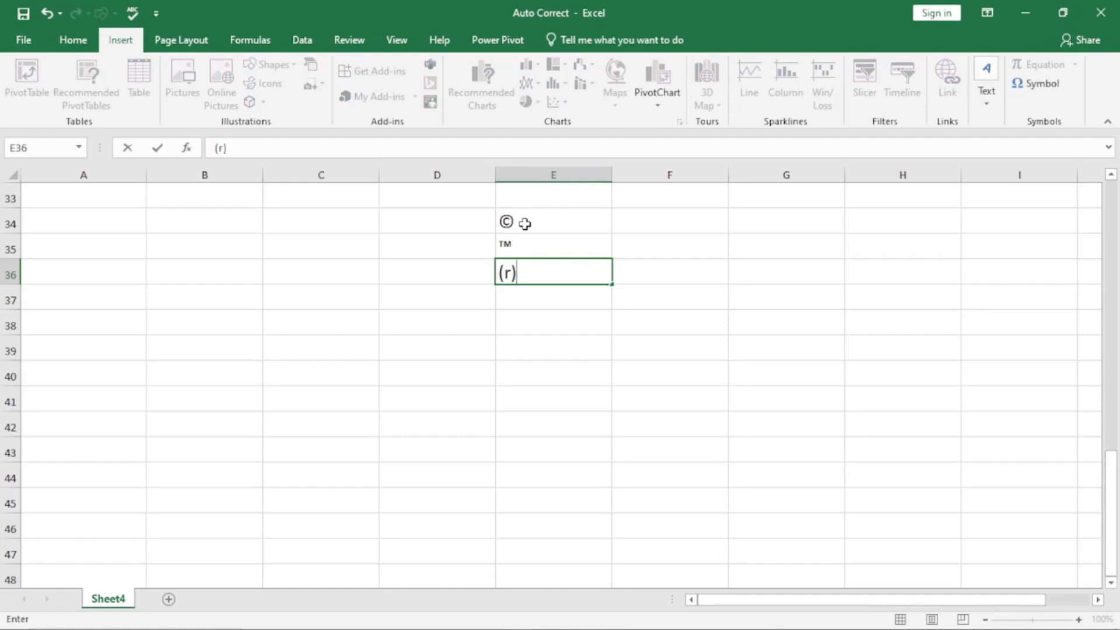
key(Return)
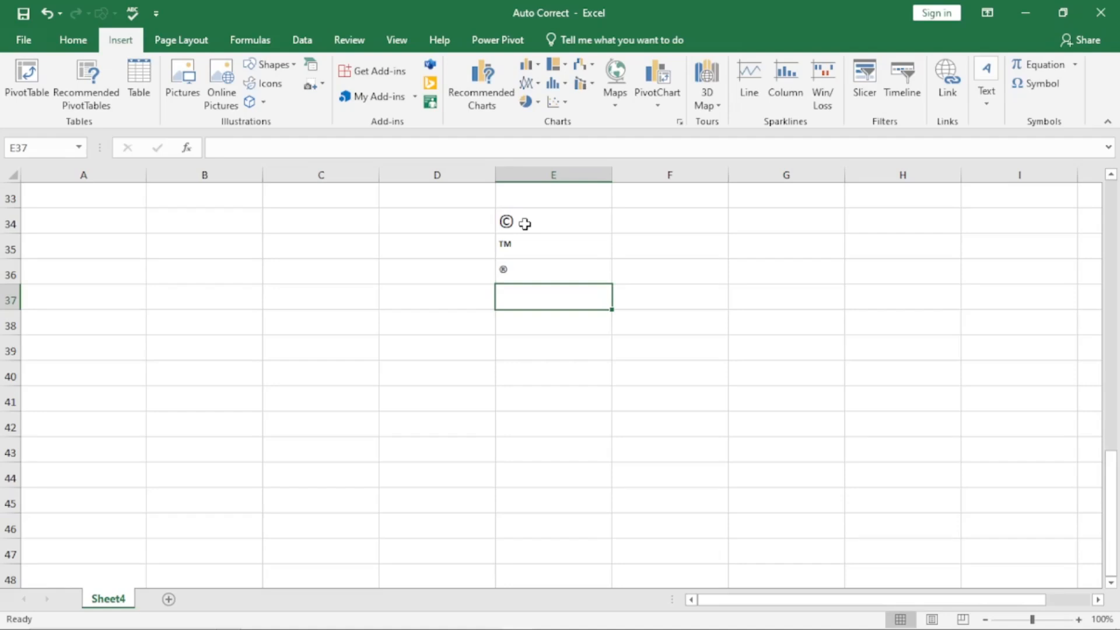
Step: Check the resulting ©, ™ and ® symbols, then select cell F34
click(525, 223)
click(517, 251)
click(510, 272)
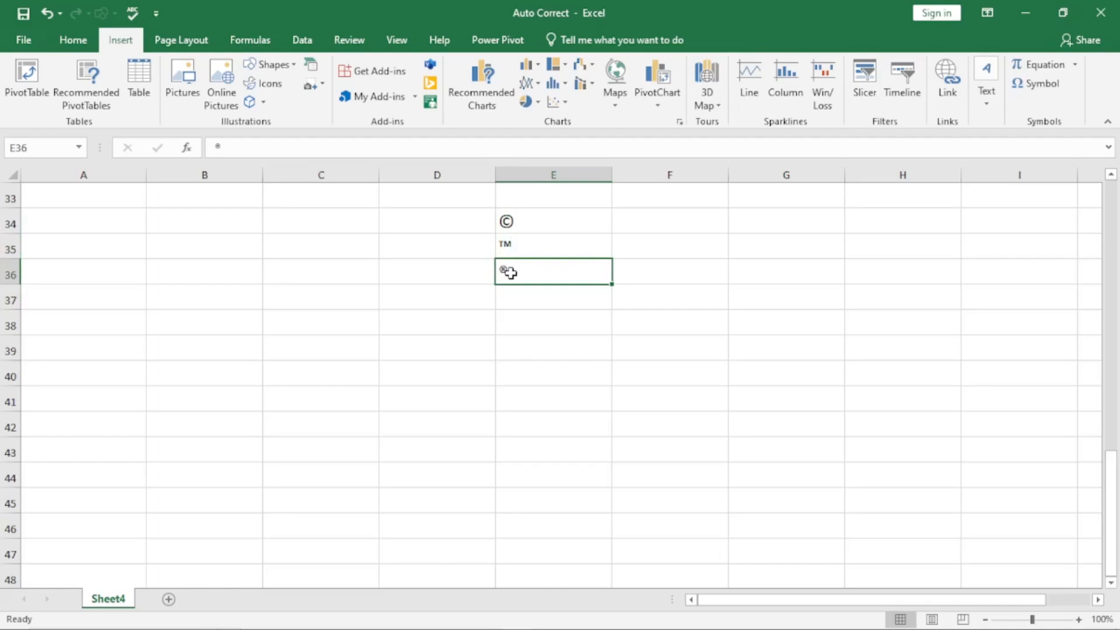
click(654, 218)
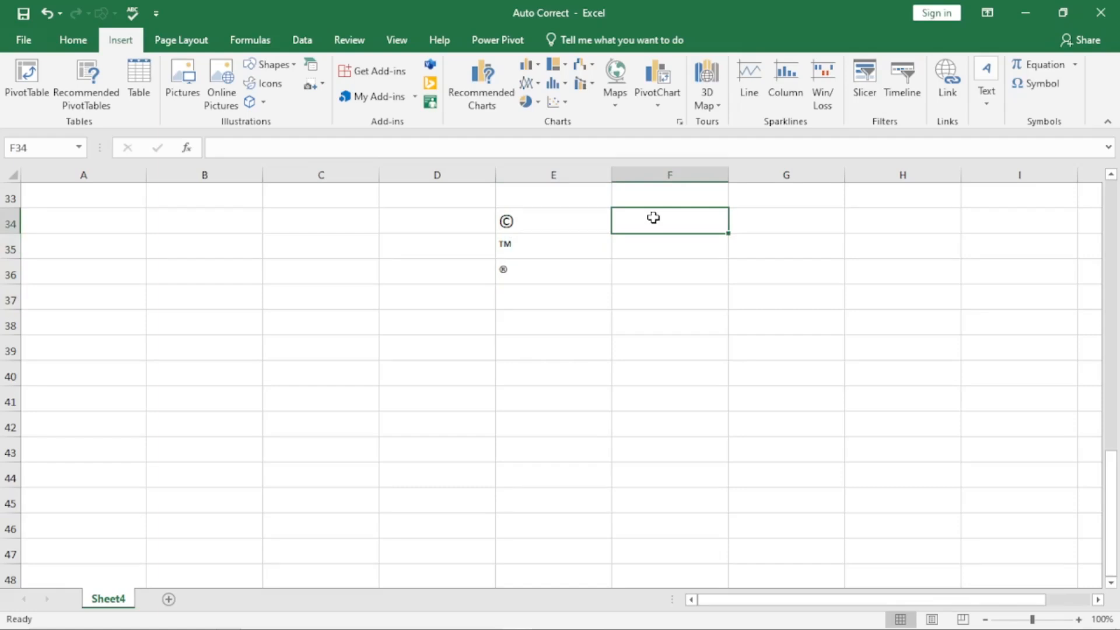
Step: Enter (c), (TM) and (r) in F34–F36, undoing each automatic ©, ™ and ® conversion
text((c))
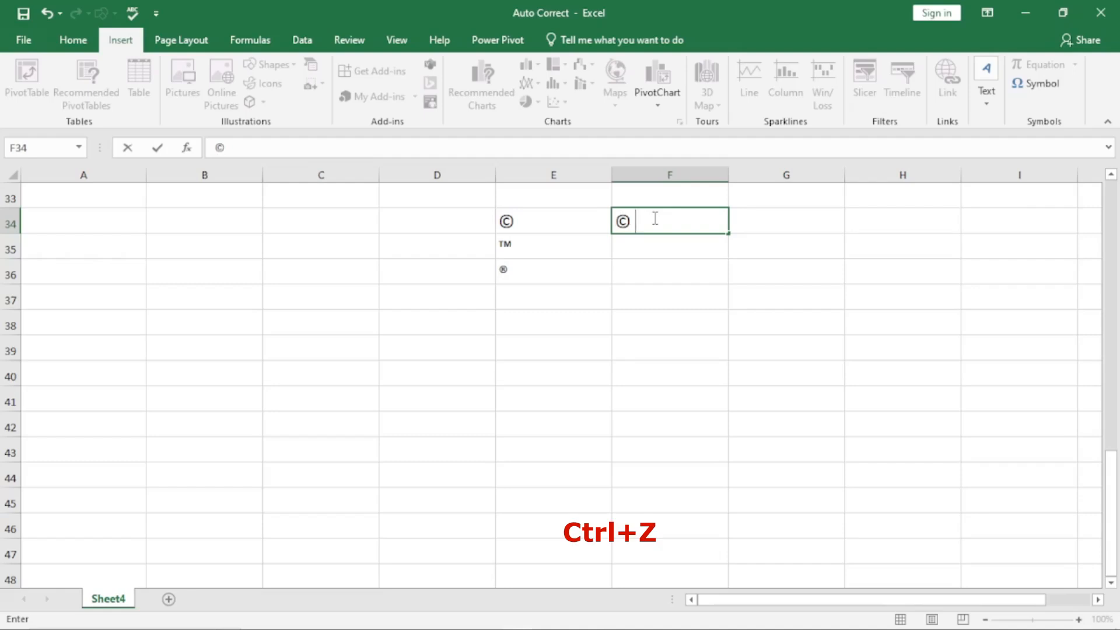
key(ctrl+z)
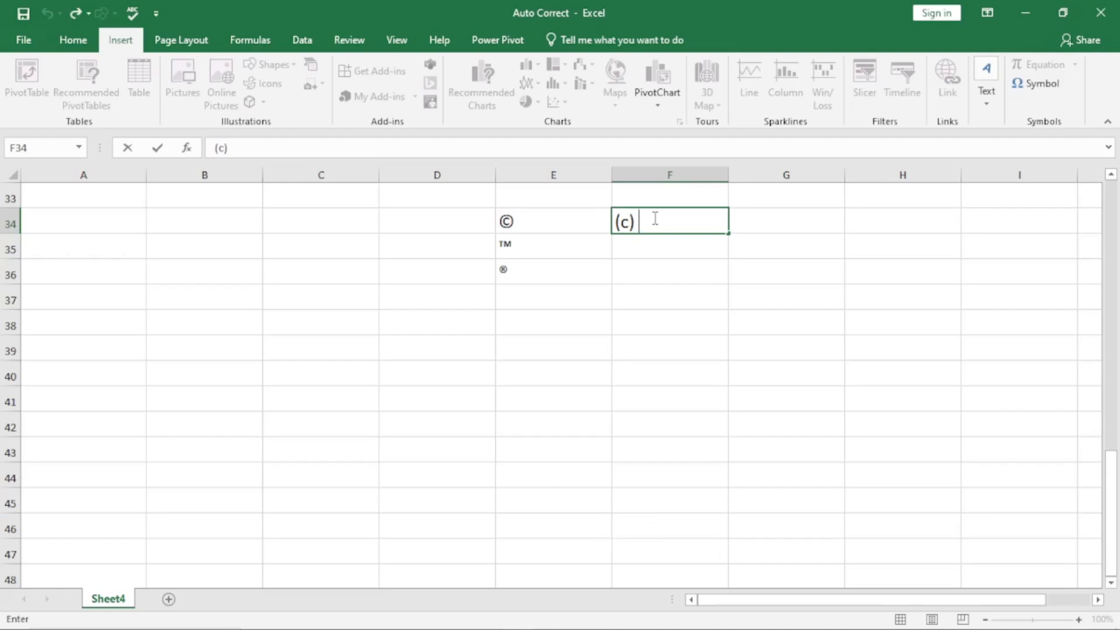
key(Return)
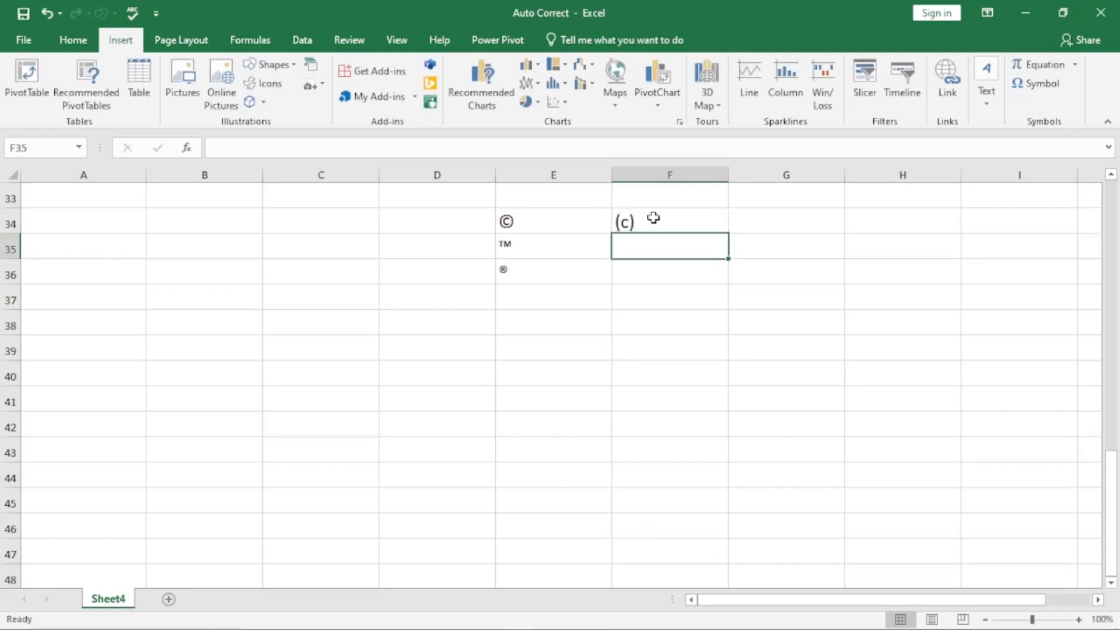
text(()
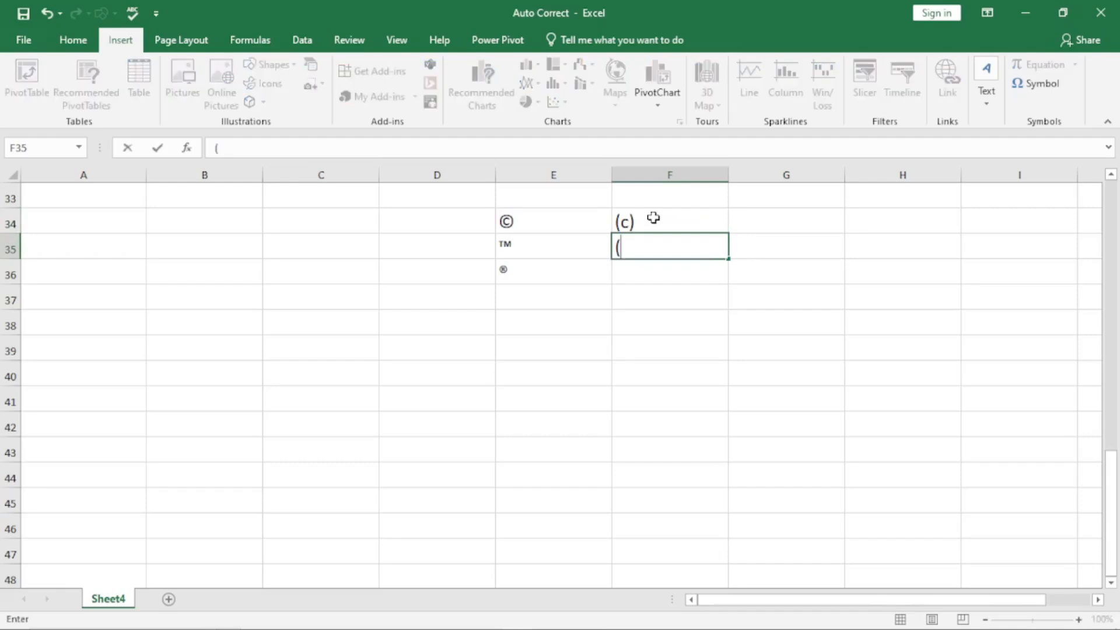
text(TM))
key(ctrl+z)
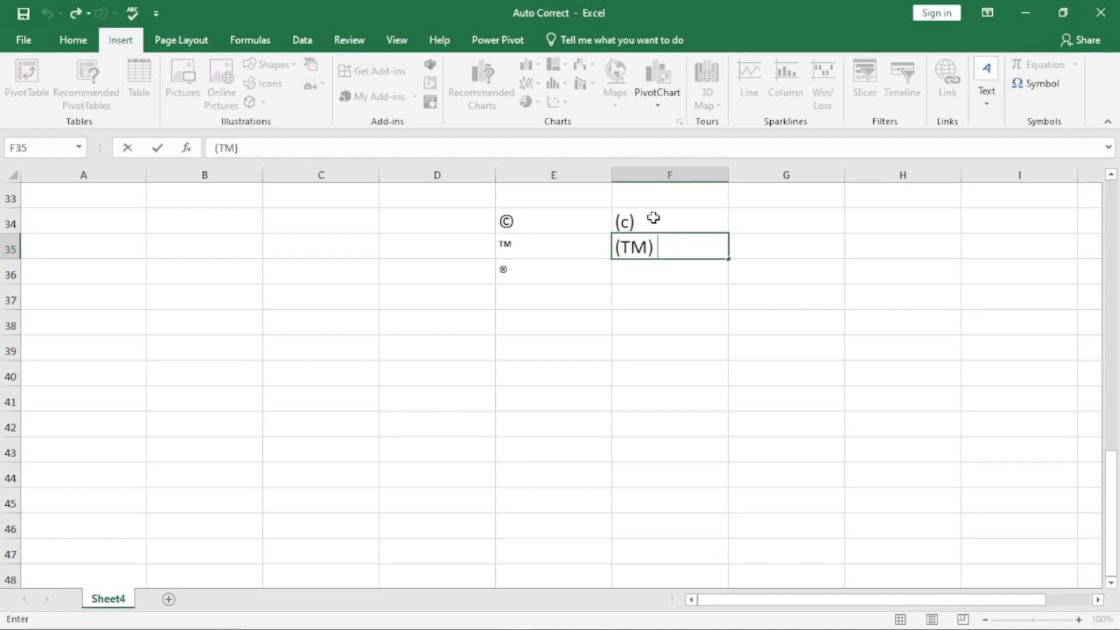
key(Return)
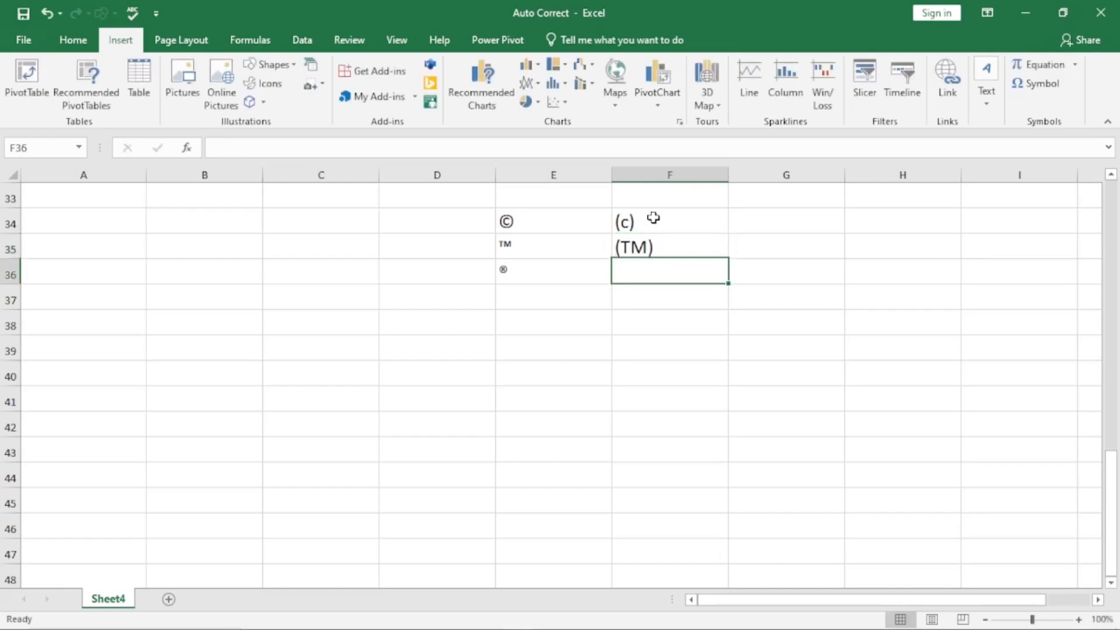
text((r))
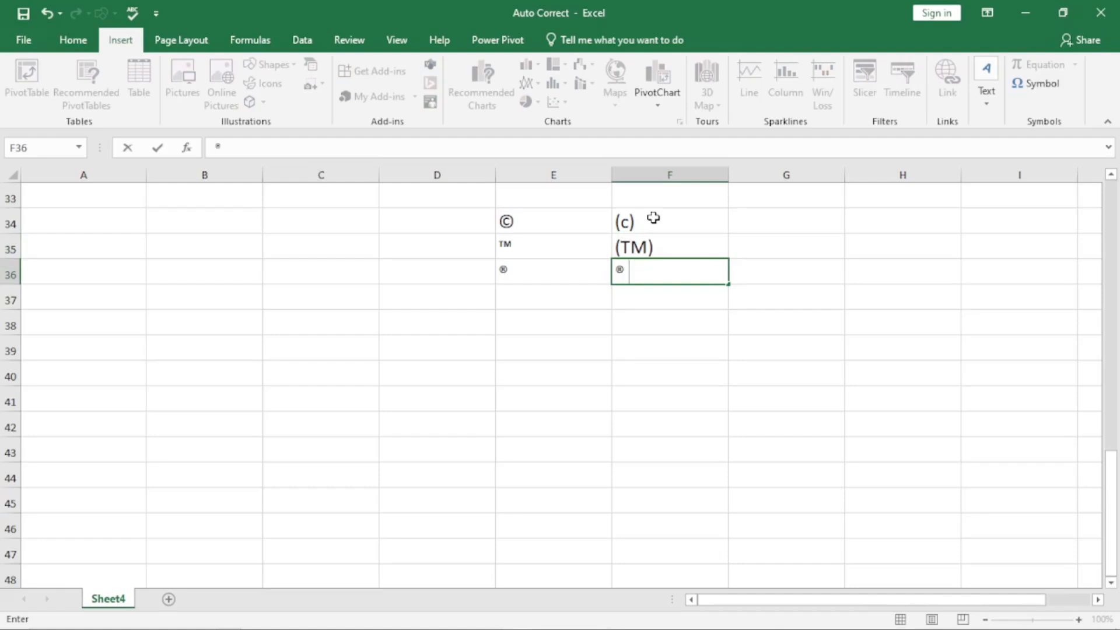
key(ctrl+z)
key(Return)
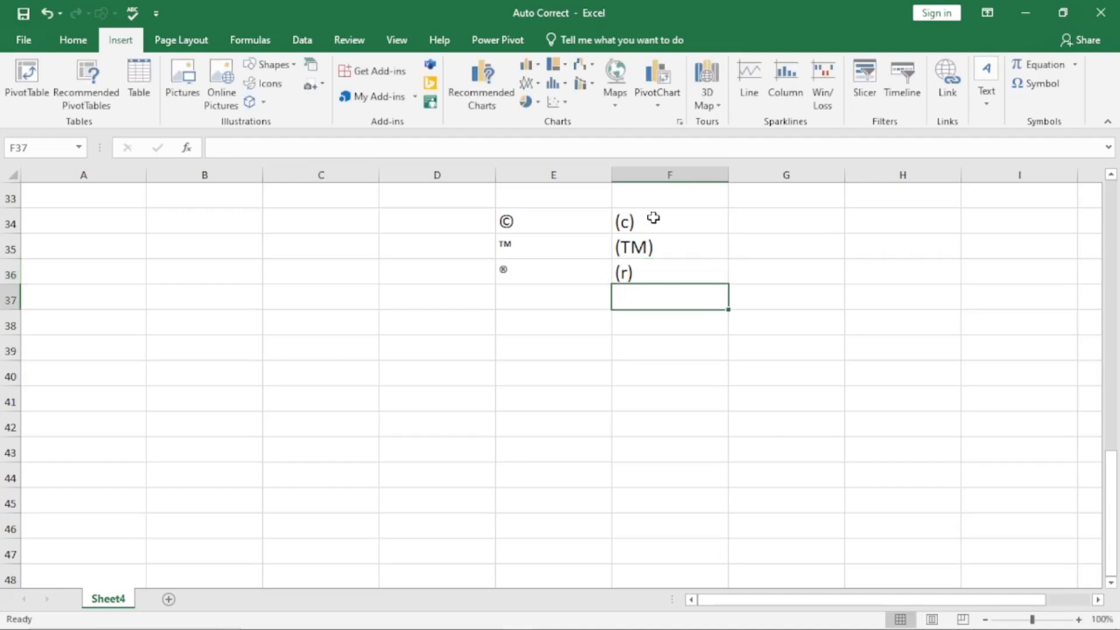
key(Down)
key(Down)
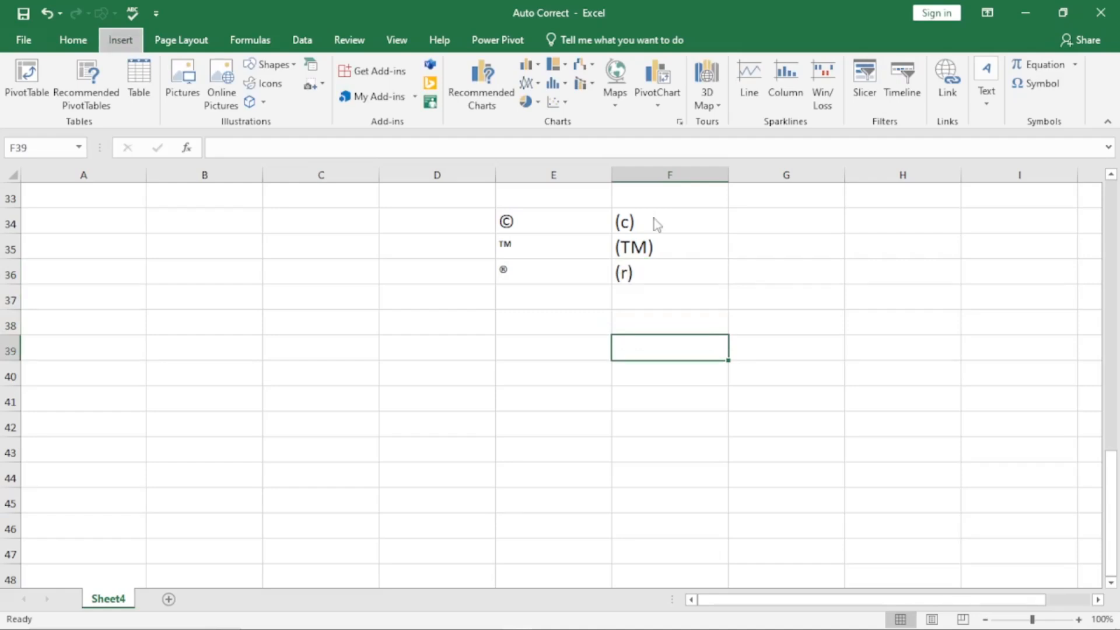
Step: Open the AutoCorrect options and look over the (c), (deg), (r) and (tm) symbol entries
key(alt+t)
key(a)
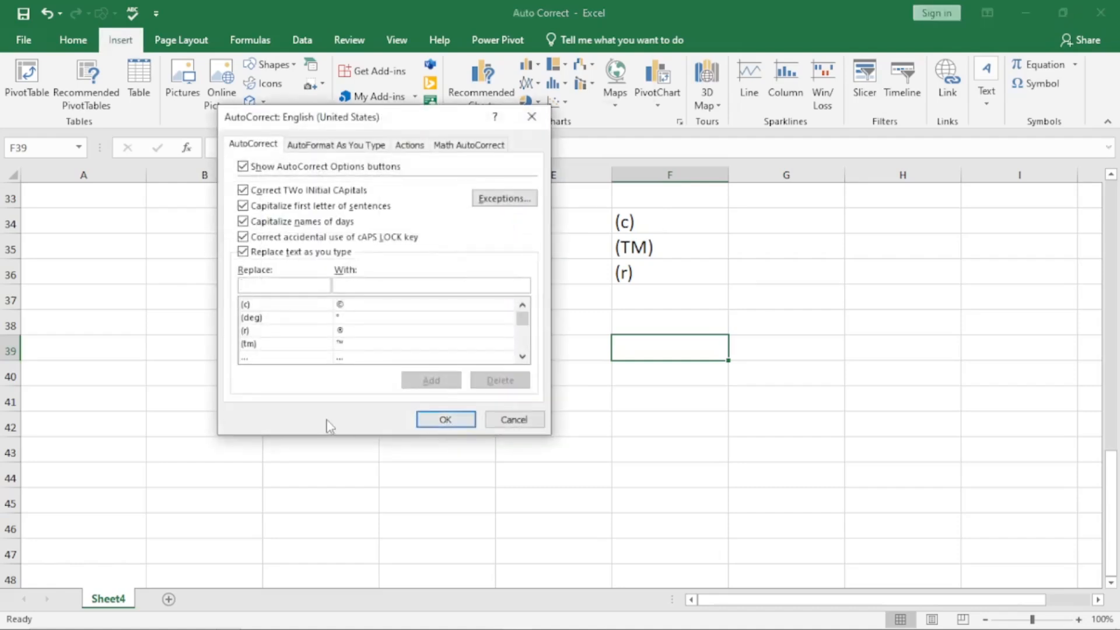
click(258, 308)
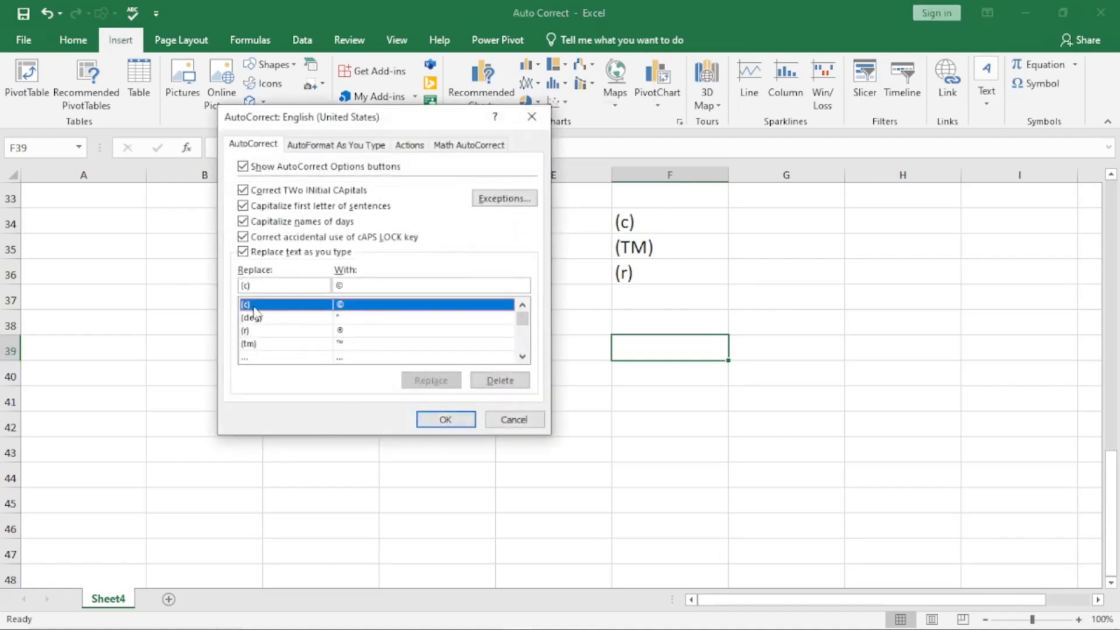
click(322, 319)
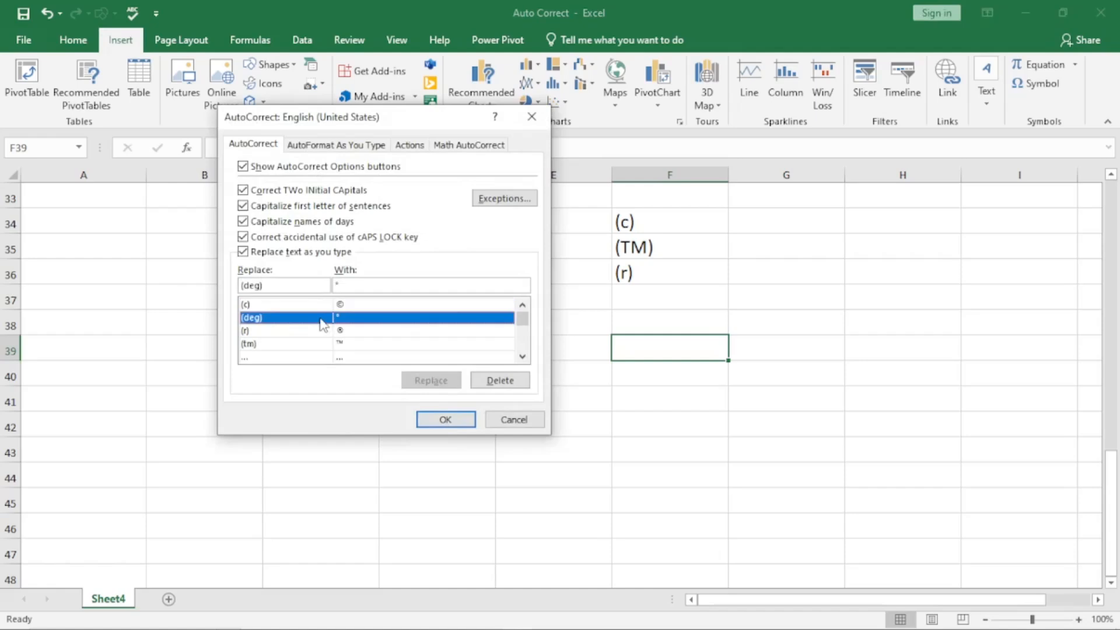
click(295, 331)
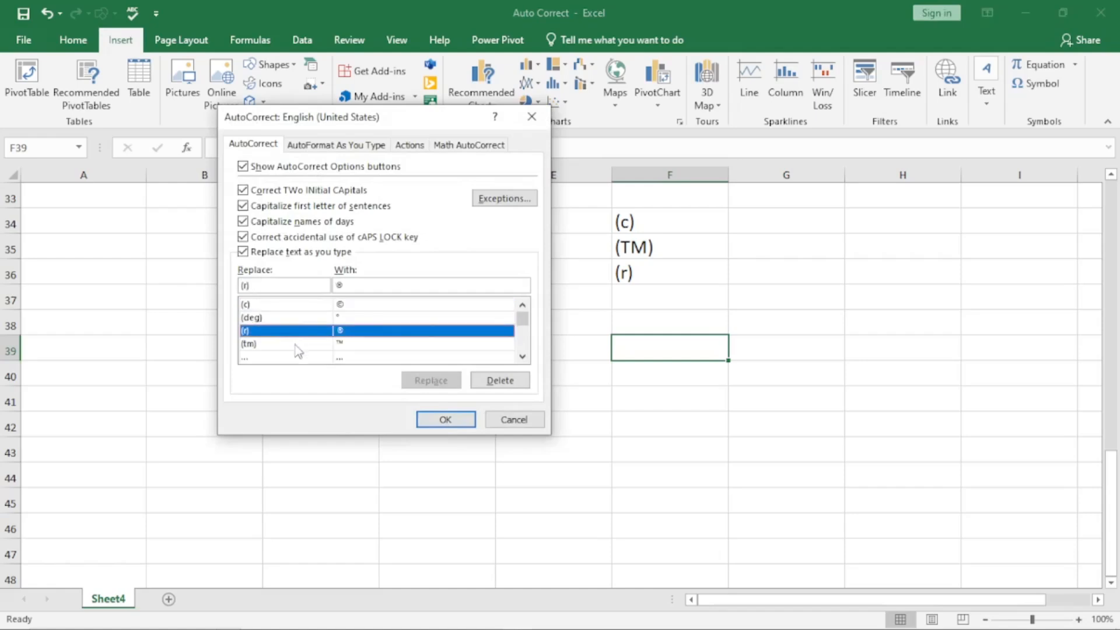
click(298, 344)
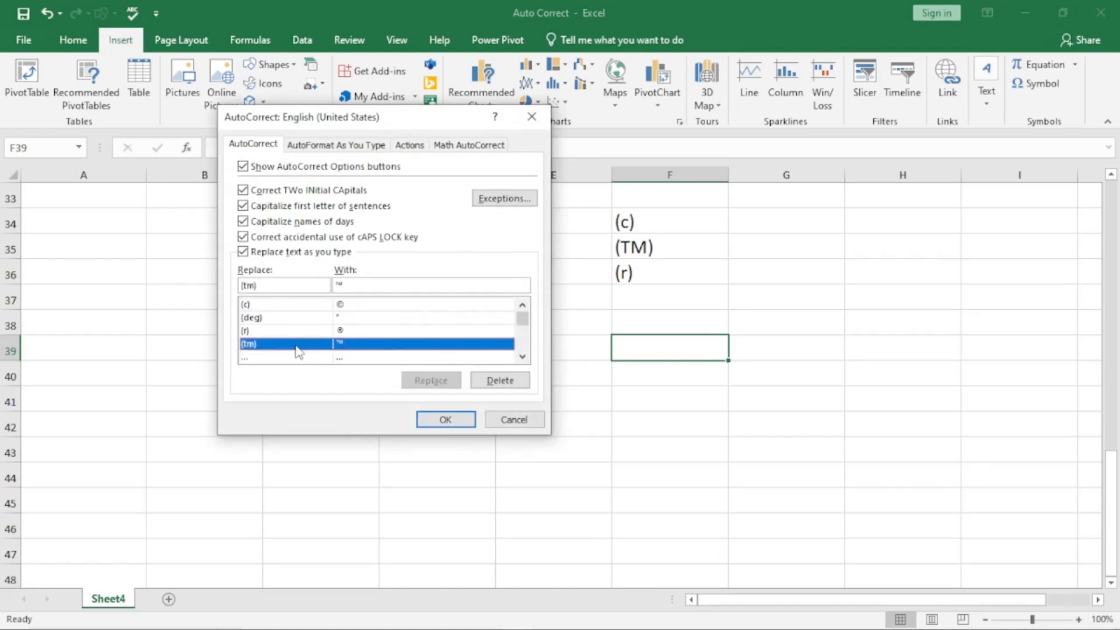
click(344, 305)
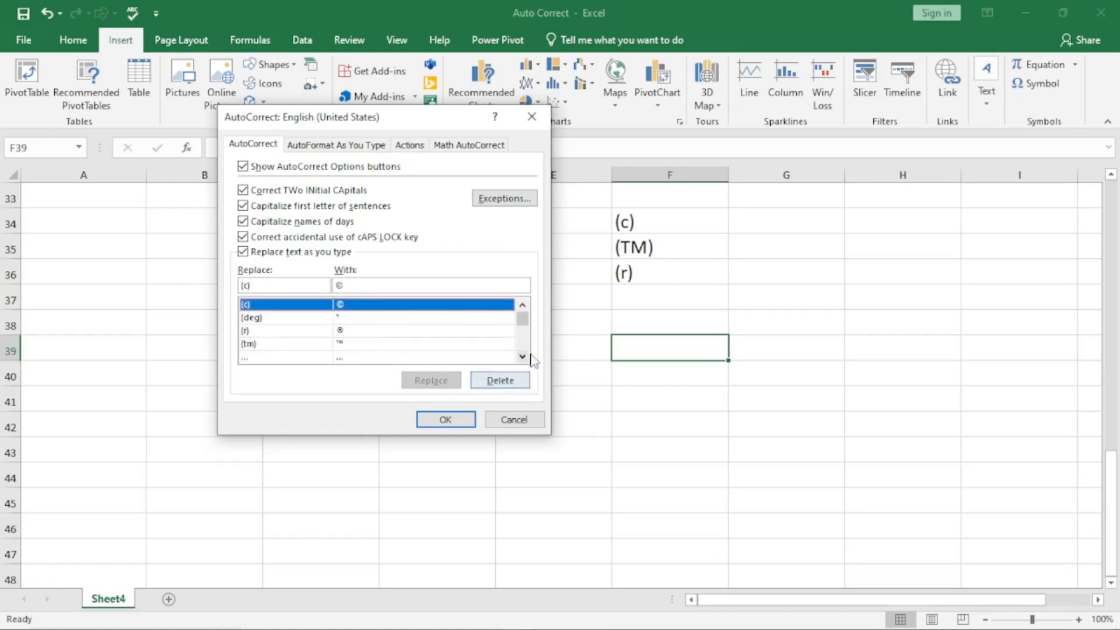
click(340, 320)
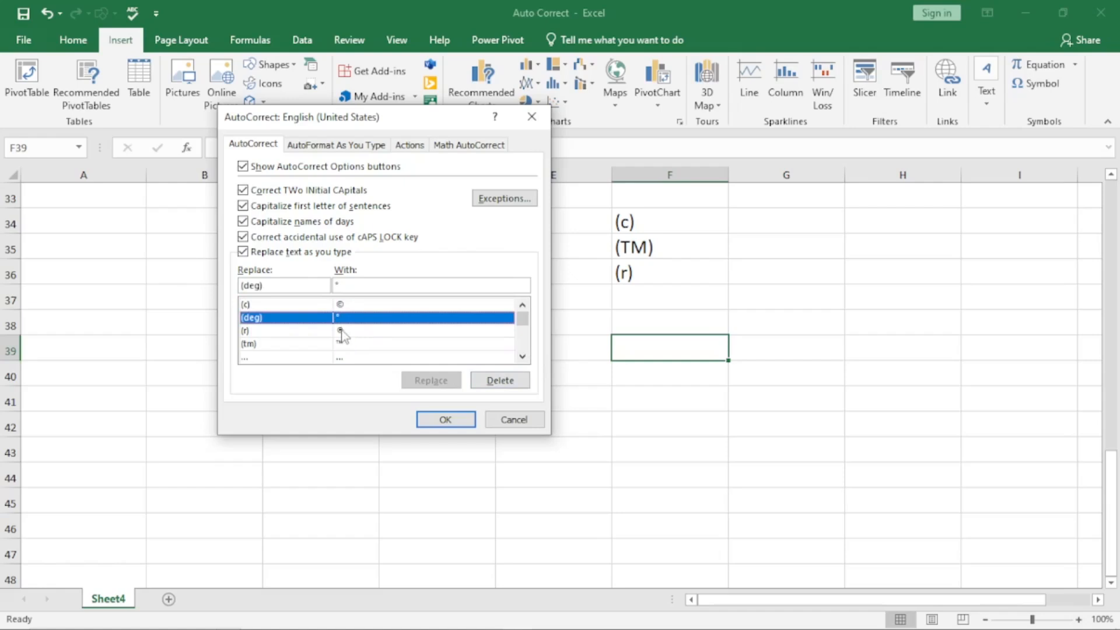
click(350, 332)
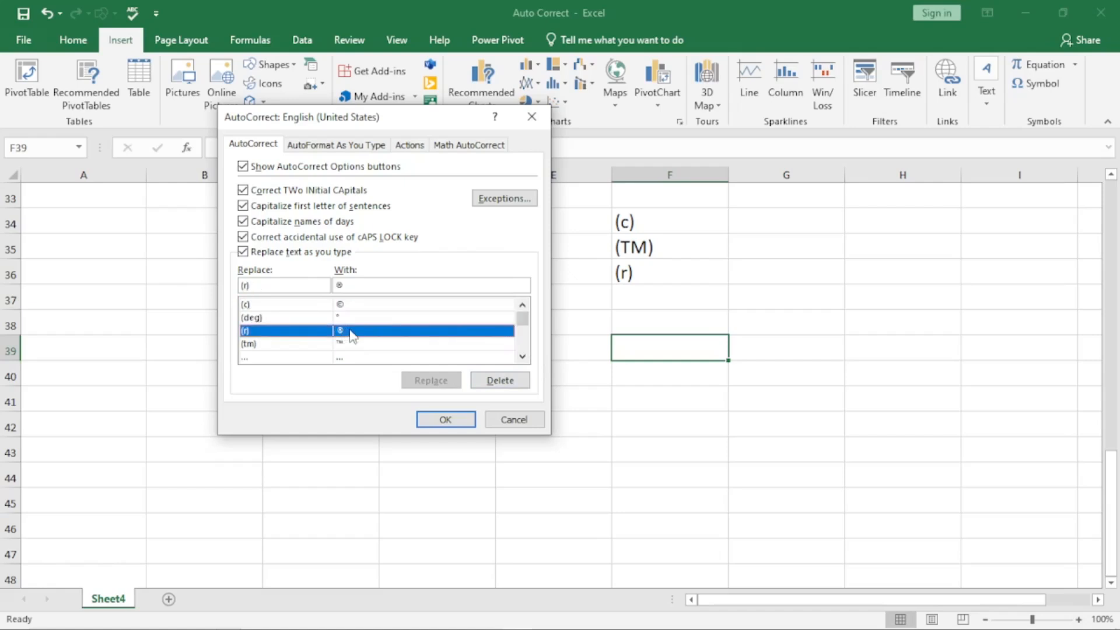
click(352, 345)
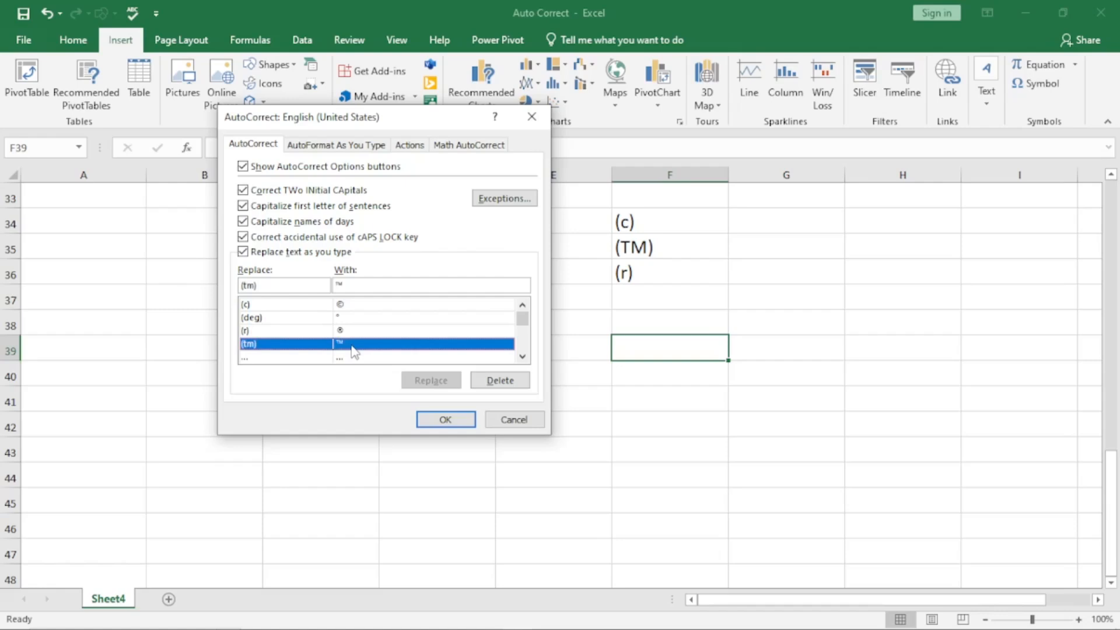
Step: Scroll on through the abotu, abscence and acheived entries, then cancel without changes
click(523, 358)
click(409, 344)
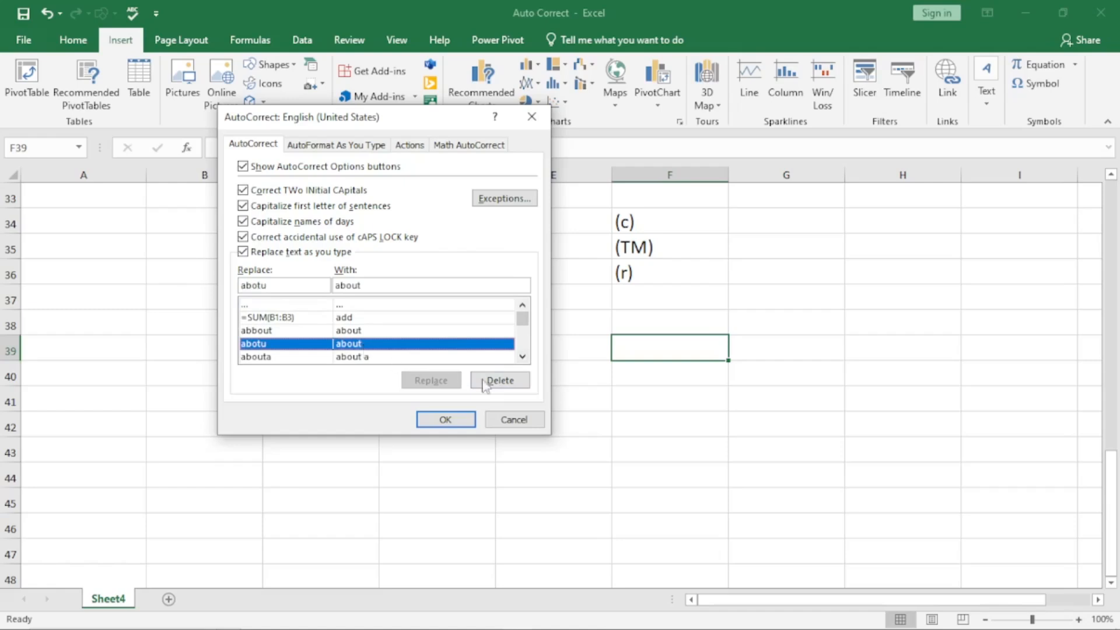
click(523, 357)
click(523, 357)
click(523, 357)
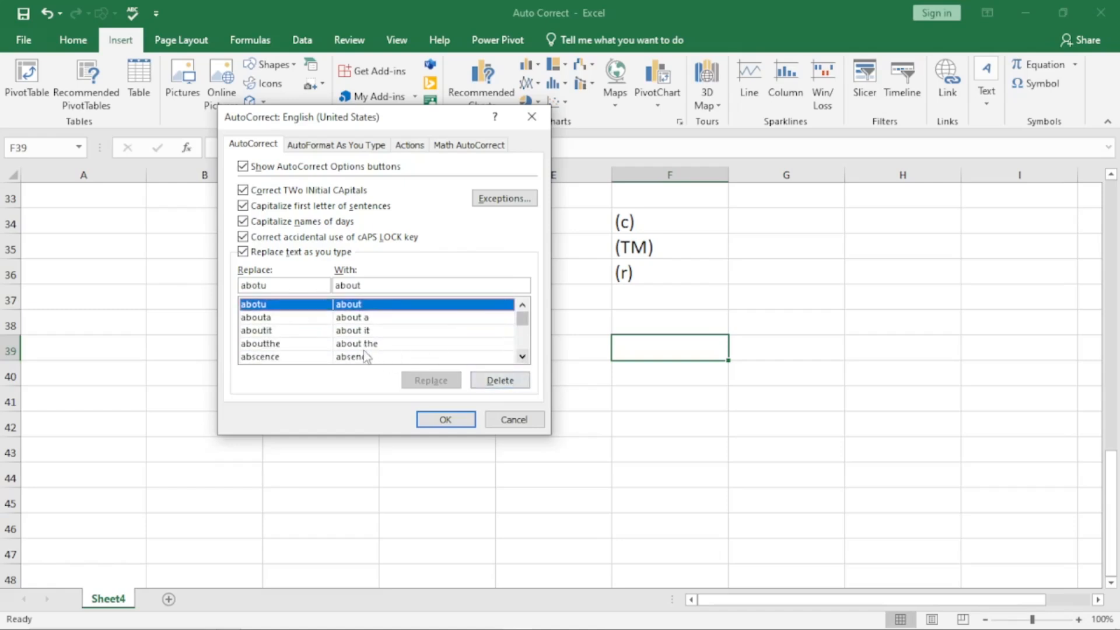
click(367, 357)
click(522, 357)
click(523, 357)
click(523, 357)
click(523, 357)
click(523, 357)
click(523, 357)
click(523, 357)
click(523, 357)
click(358, 344)
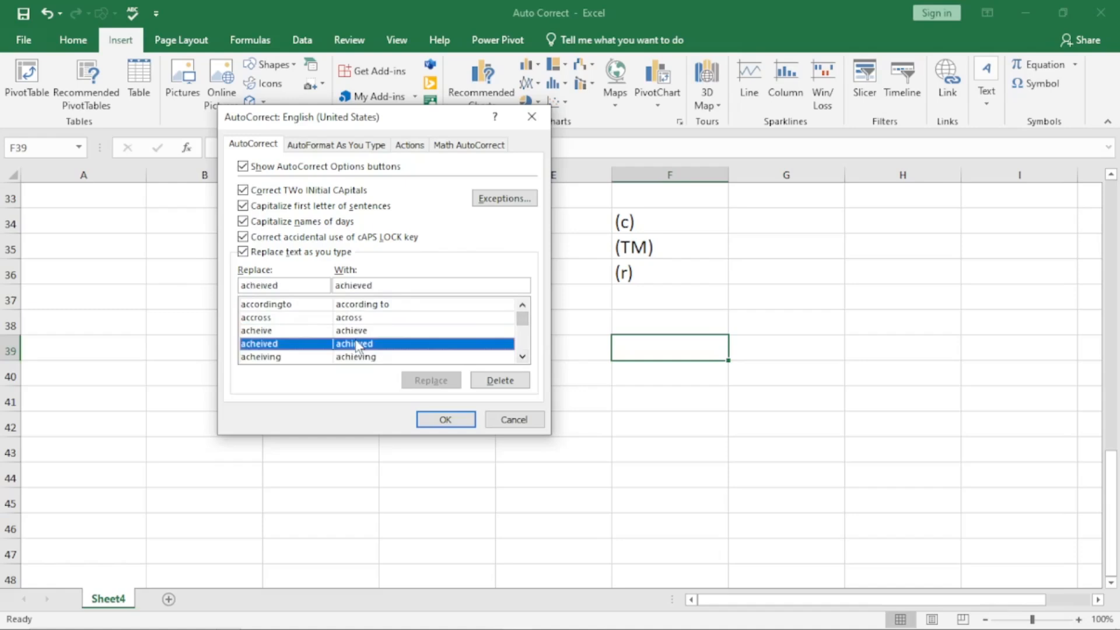
click(530, 424)
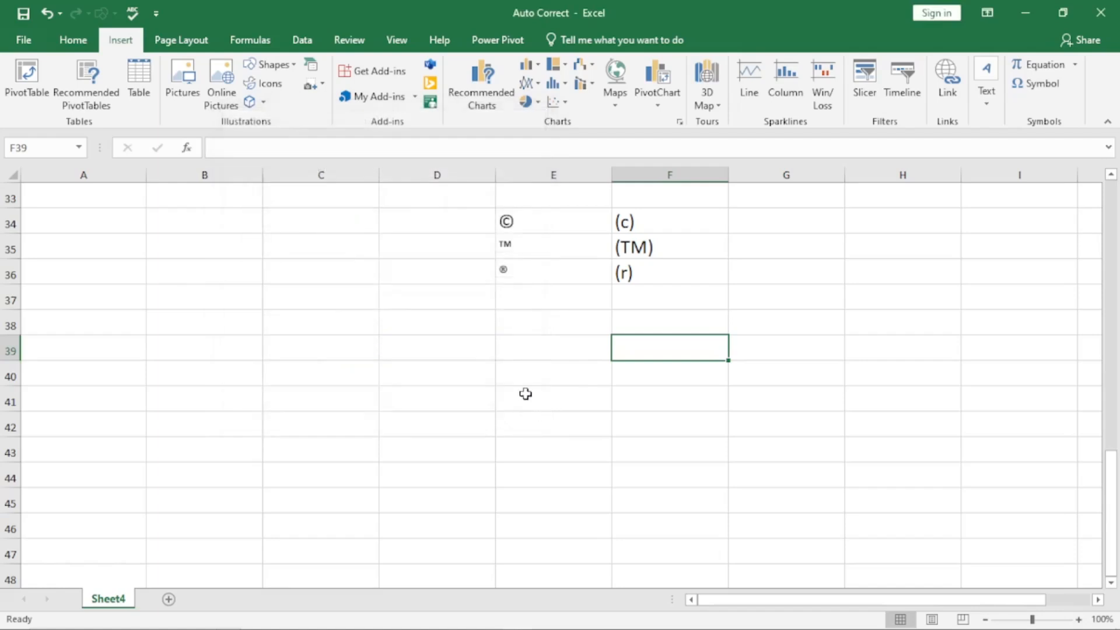
click(91, 350)
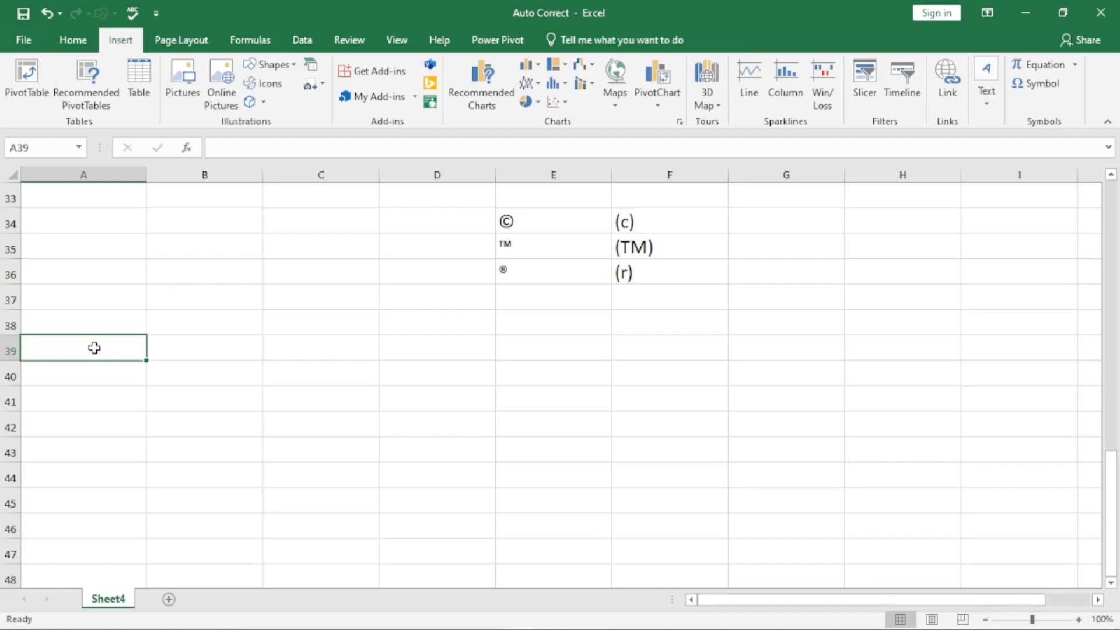
click(82, 373)
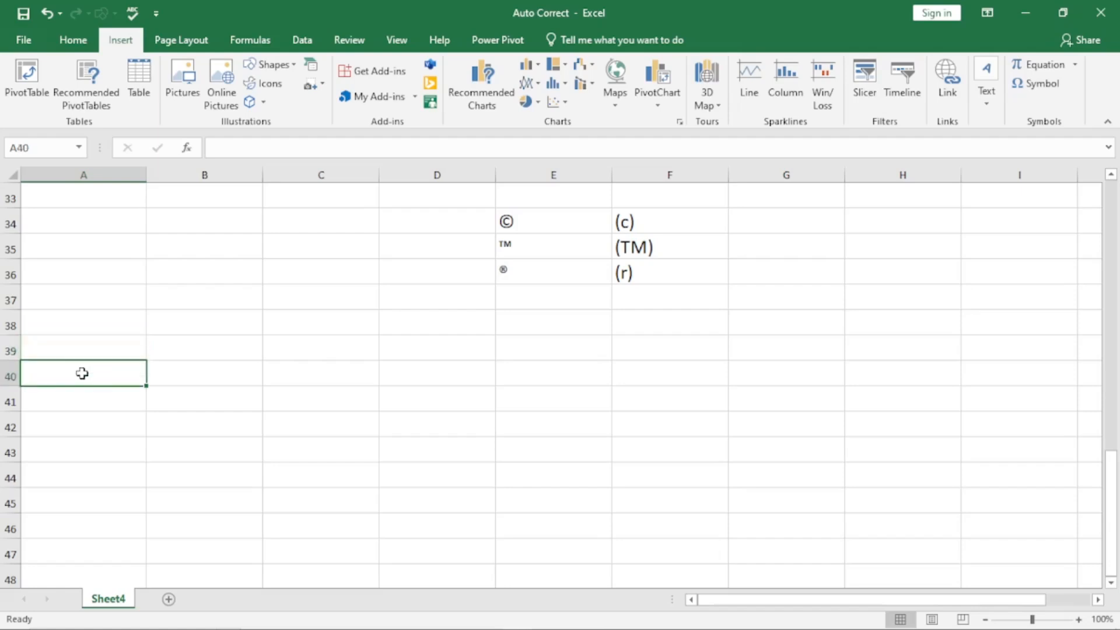
Step: Enter =IF(A39>100,"Over 100","Less than or equal to 100") in A40
text(=)
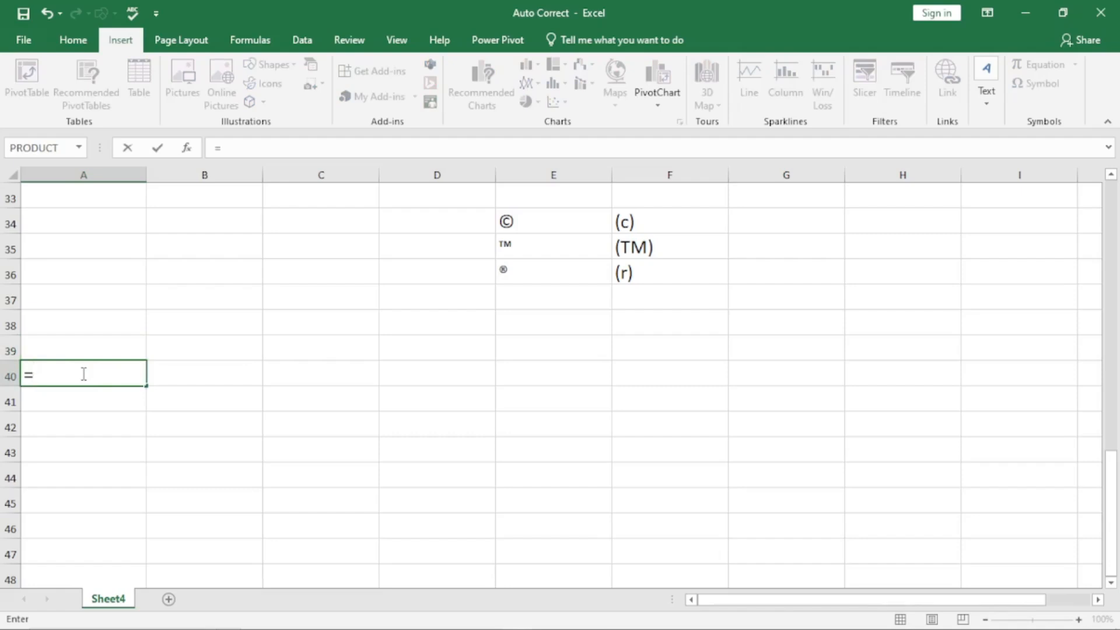
text(if)
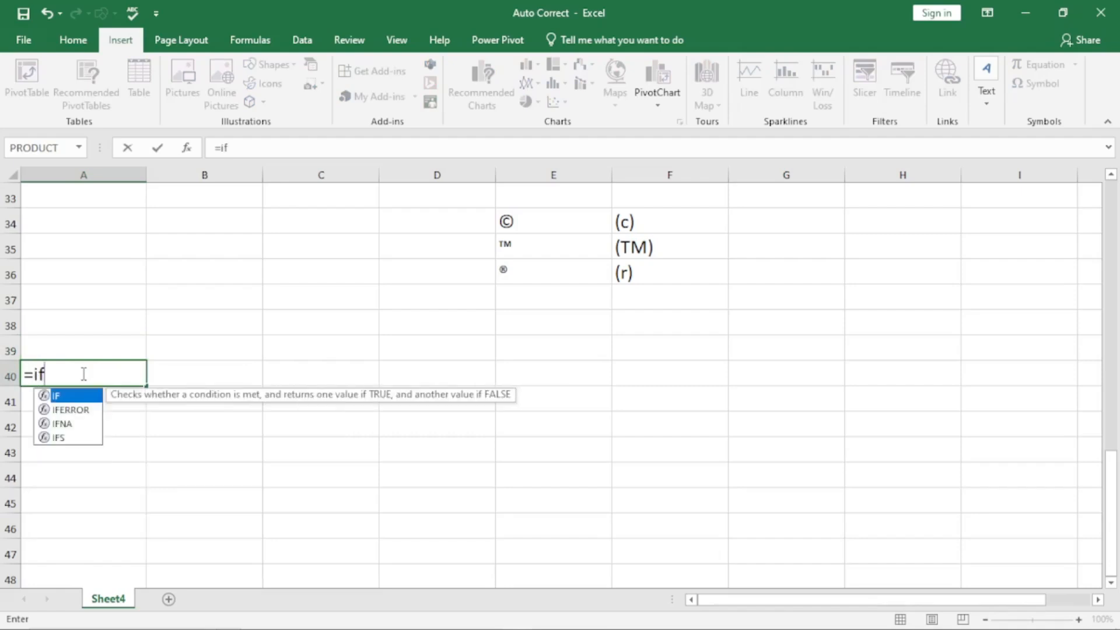
key(Escape)
text(()
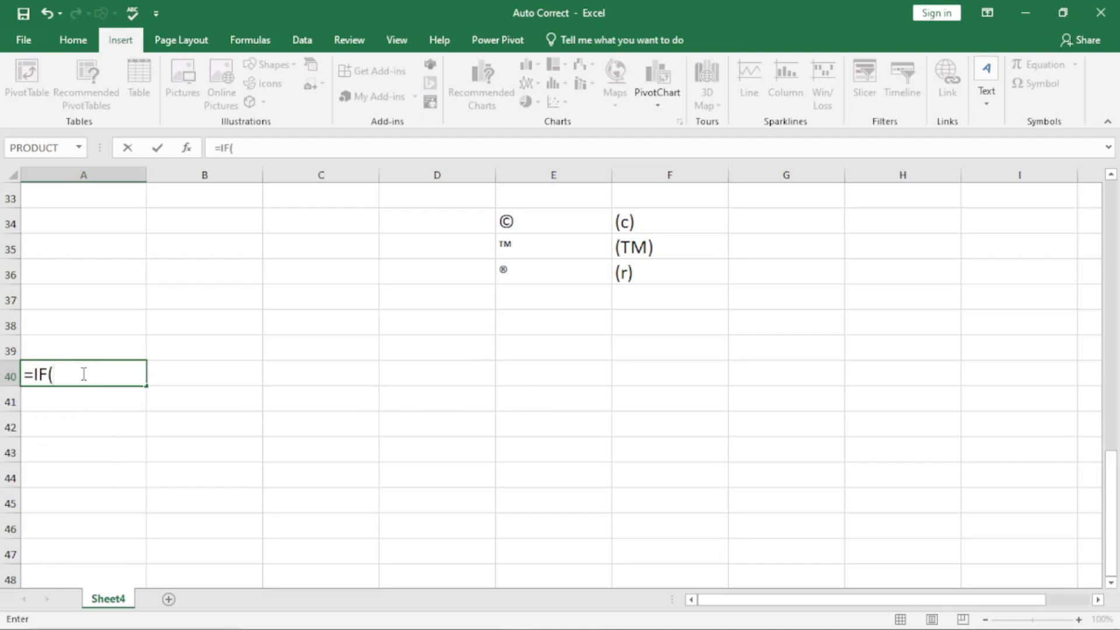
click(69, 347)
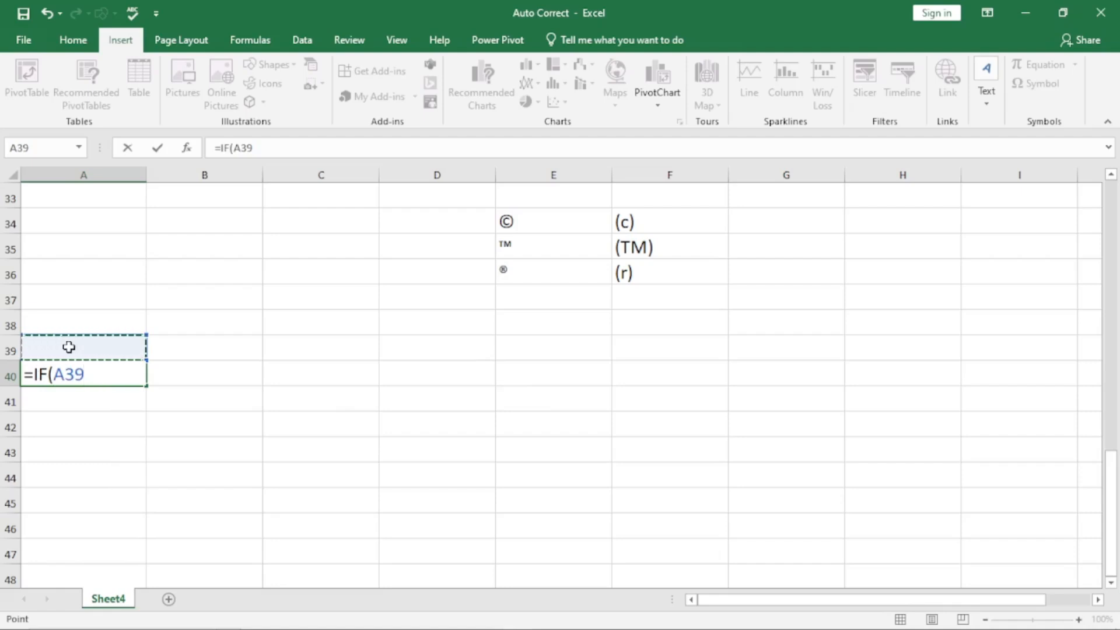
text(>100)
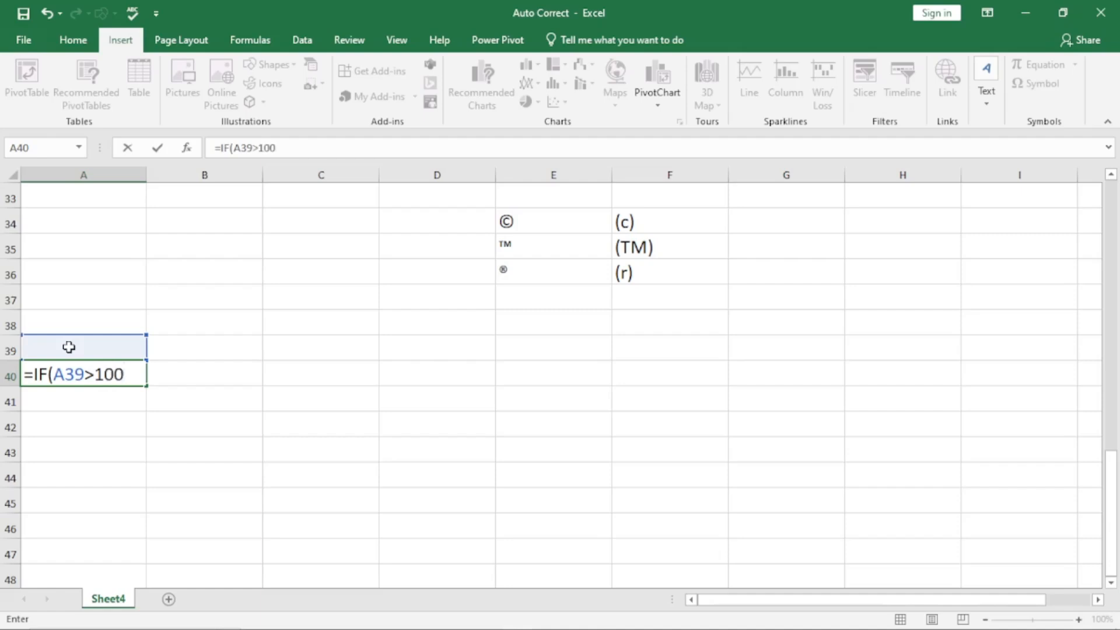
text(,)
text(")
text(Over )
text(100)
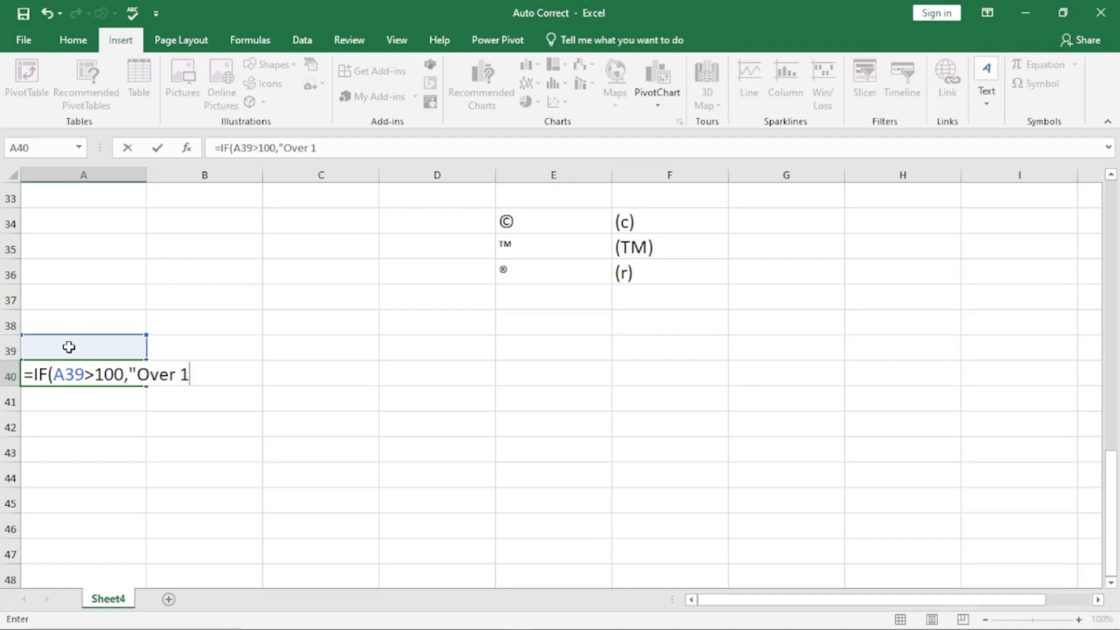
text(")
text(,)
text("Less th)
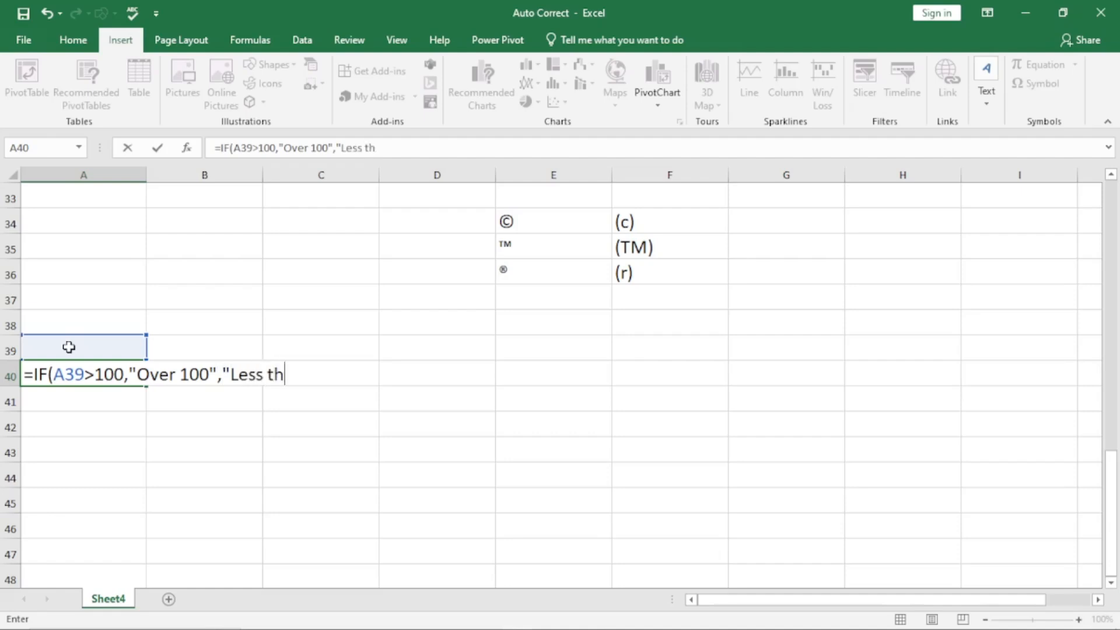
text(an or equal to 100)
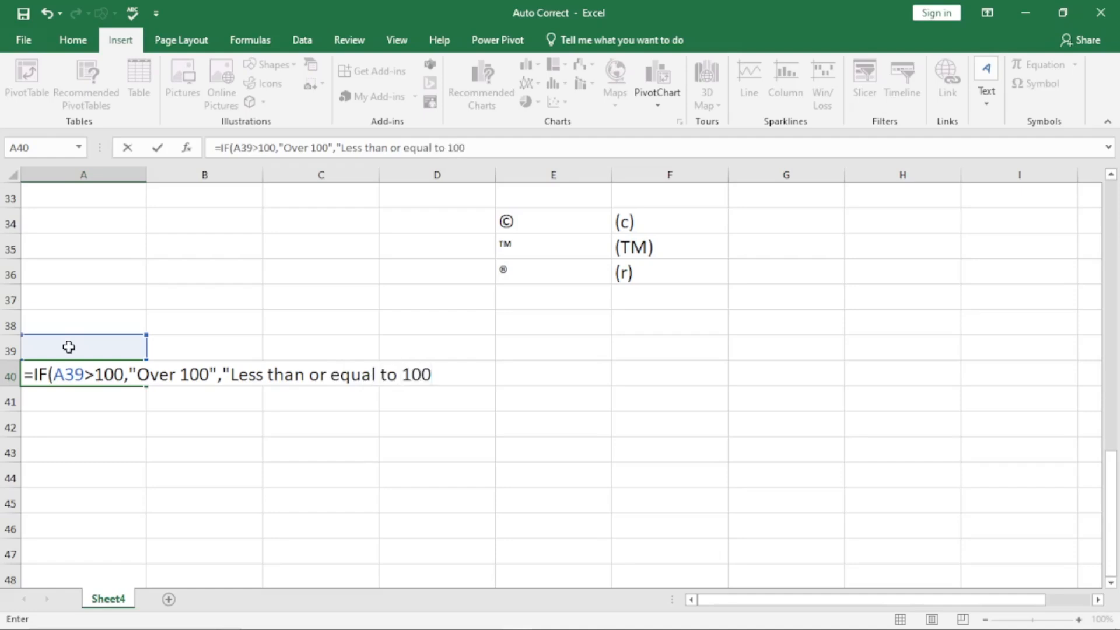
text("))
key(Return)
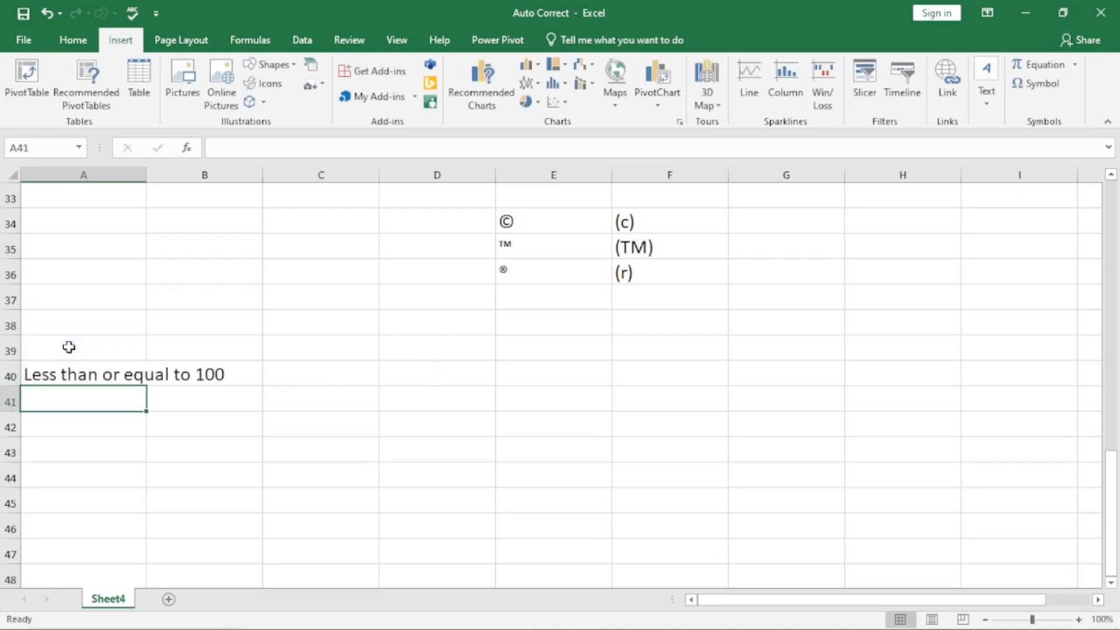
Step: Test the formula by entering 101, then 99, in A39
click(76, 369)
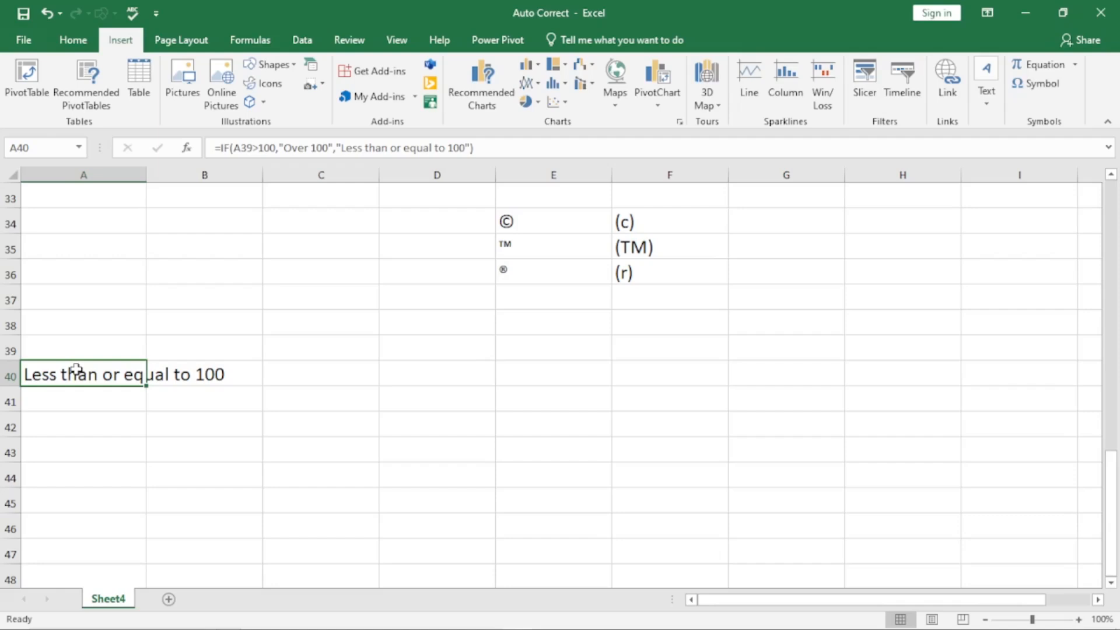
key(ctrl+z)
text(101)
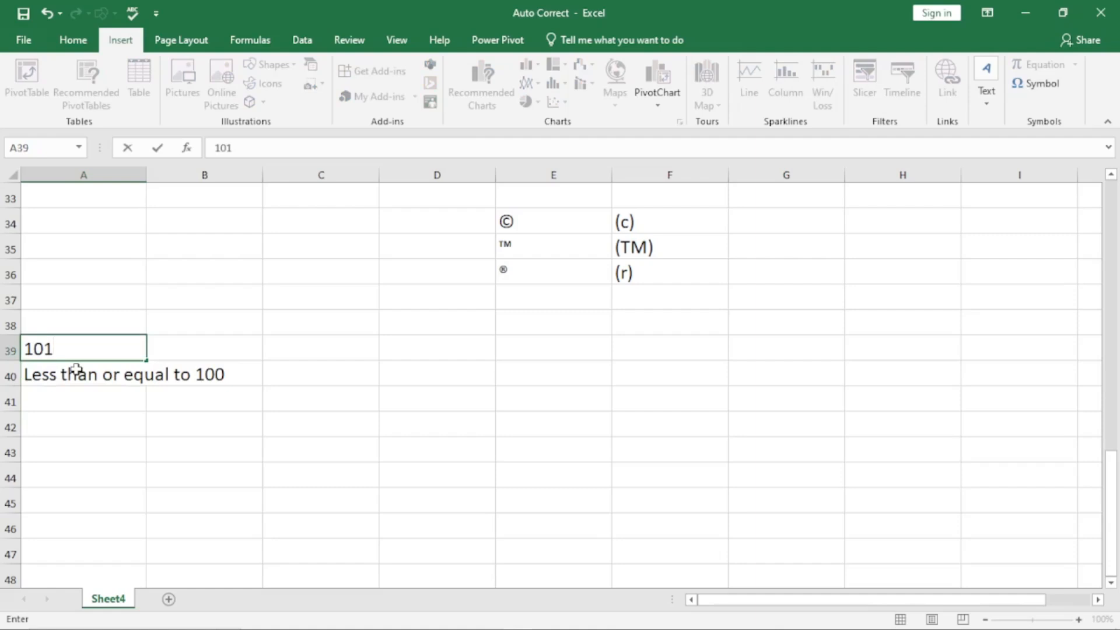
key(Return)
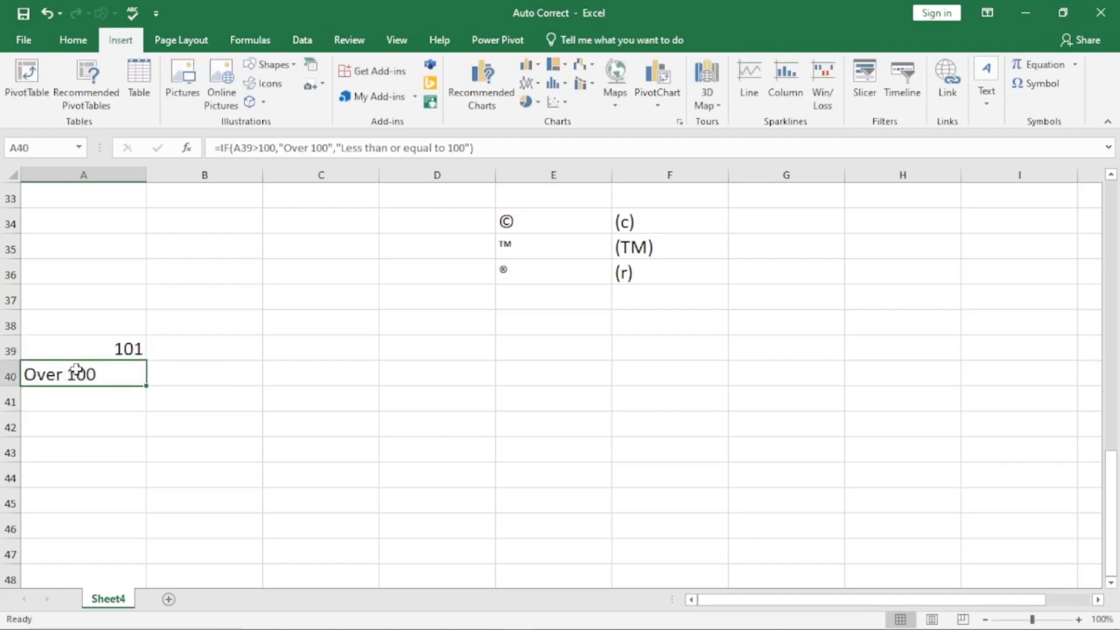
key(Up)
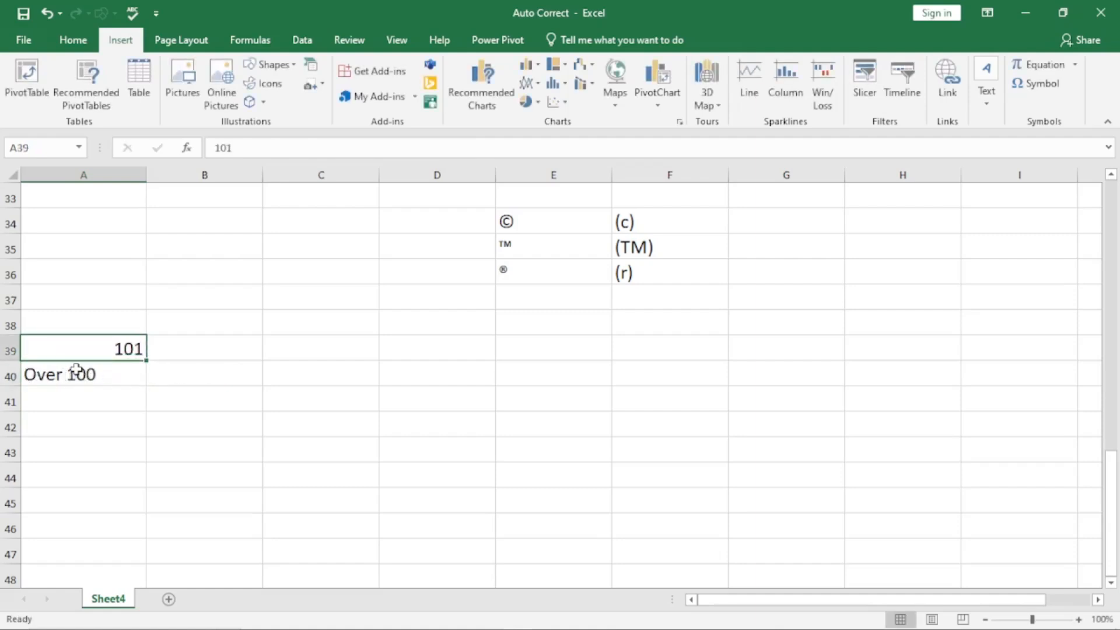
text(99)
key(Return)
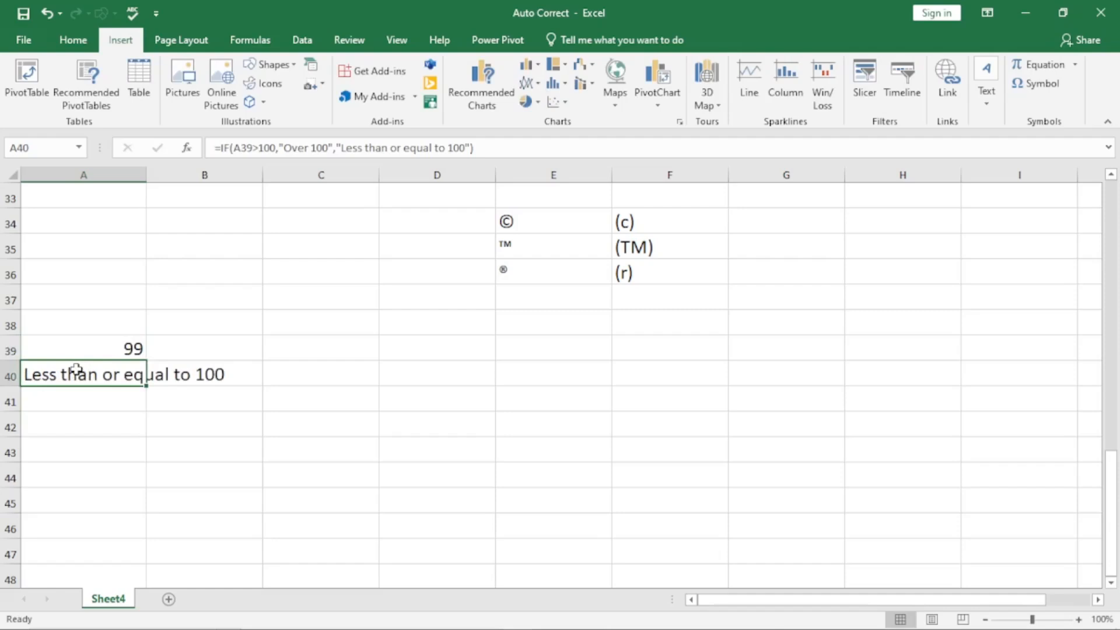
Step: Copy the whole IF formula text from A40's formula bar
click(76, 355)
click(80, 371)
drag(477, 148, 216, 146)
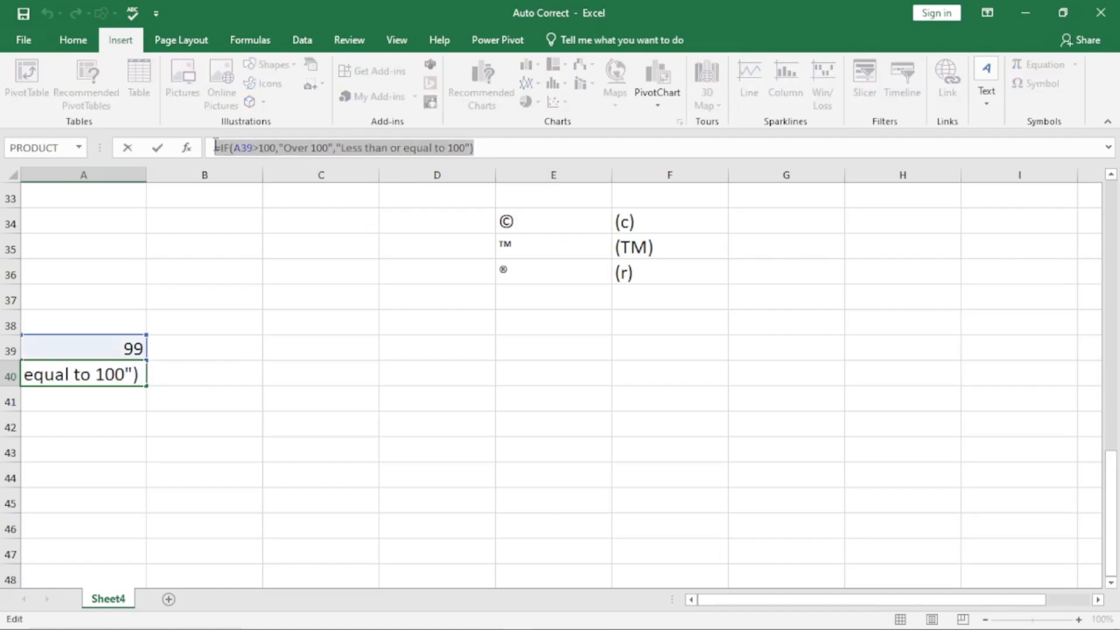
key(alt+t)
Step: Add a Myformula AutoCorrect entry whose replacement is the pasted IF formula
key(a)
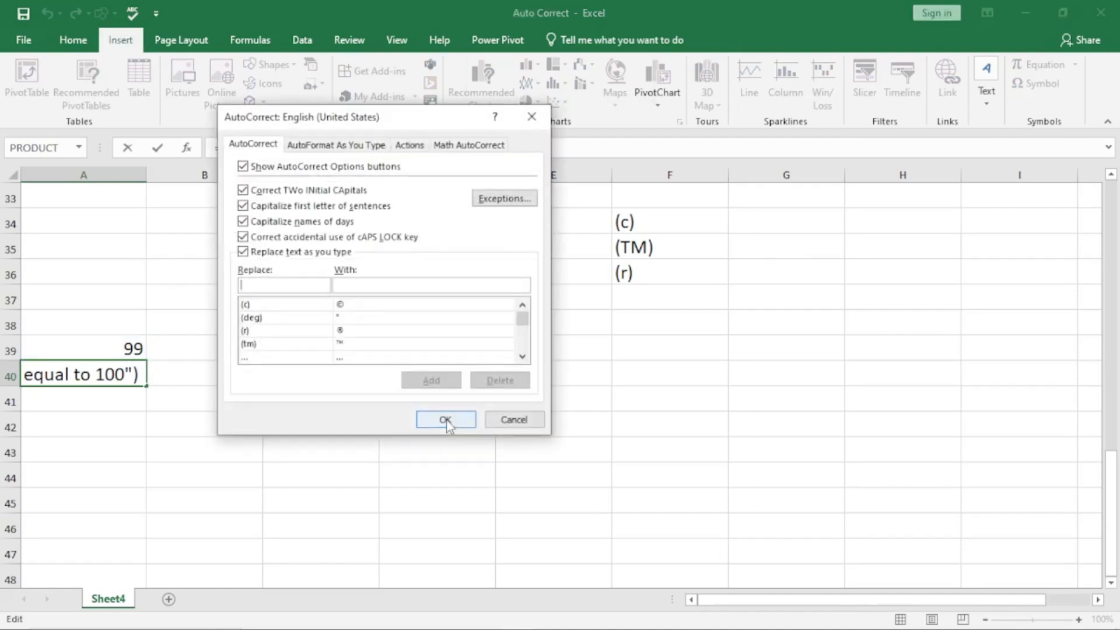
text(Myformula)
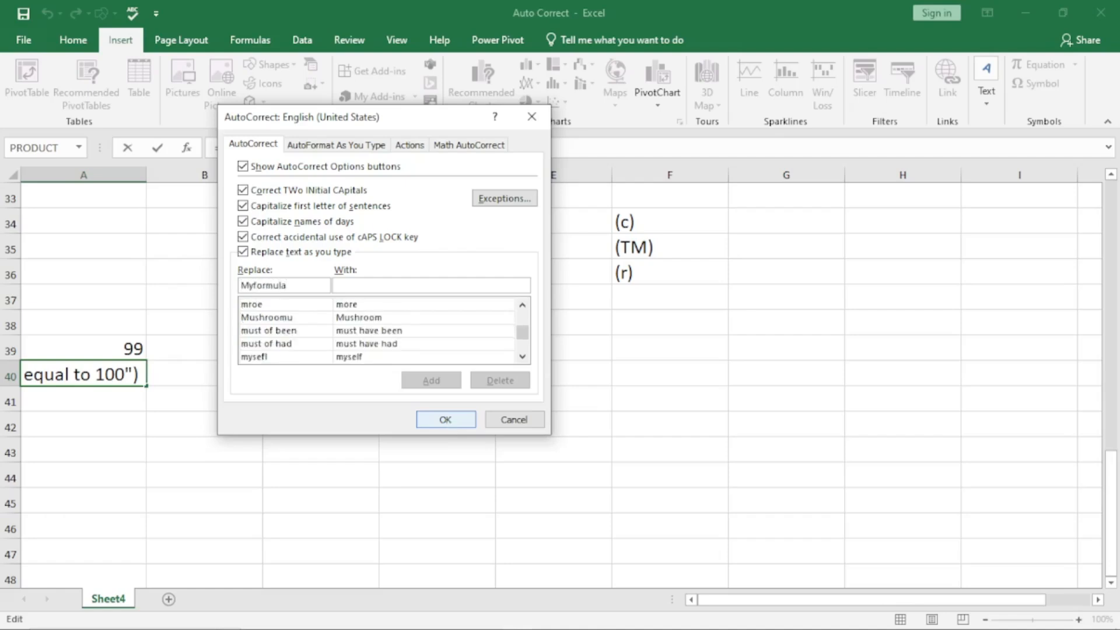
click(373, 285)
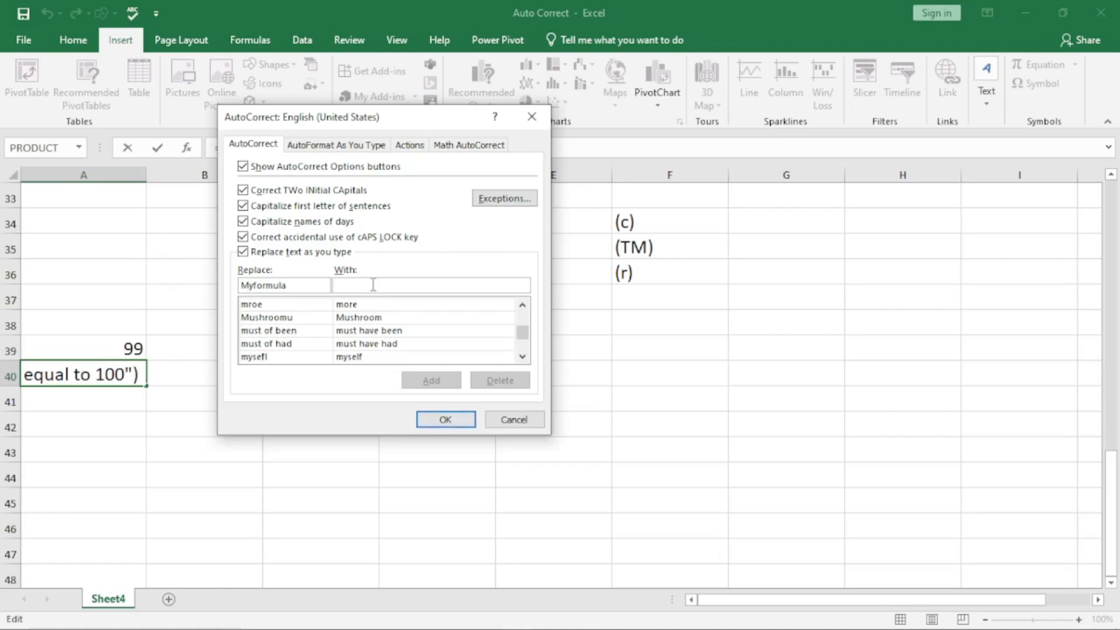
key(ctrl+v)
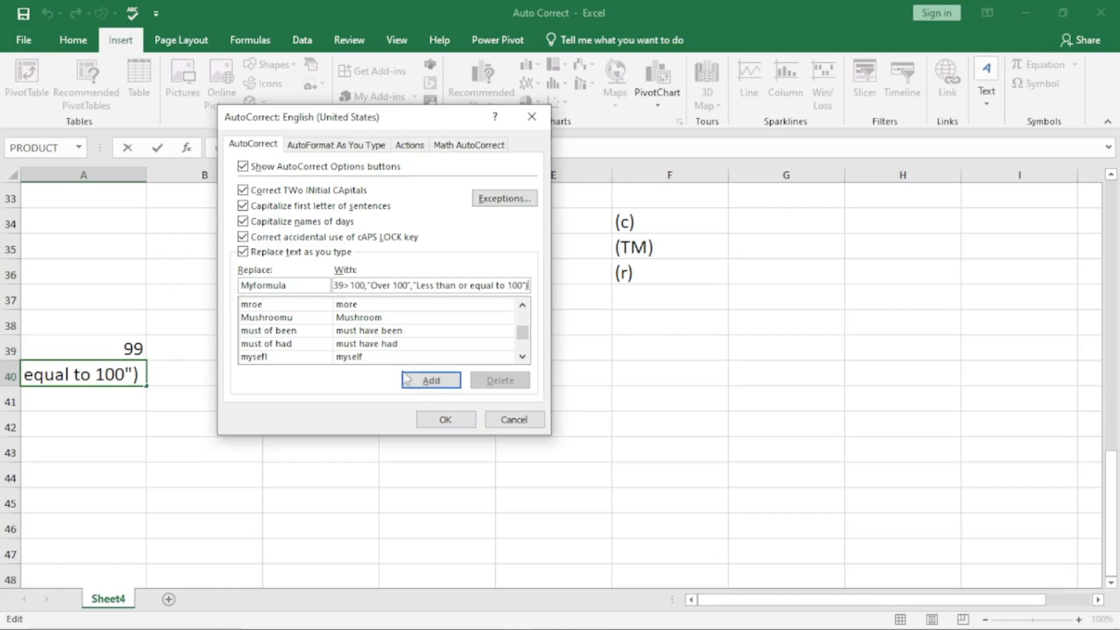
click(440, 388)
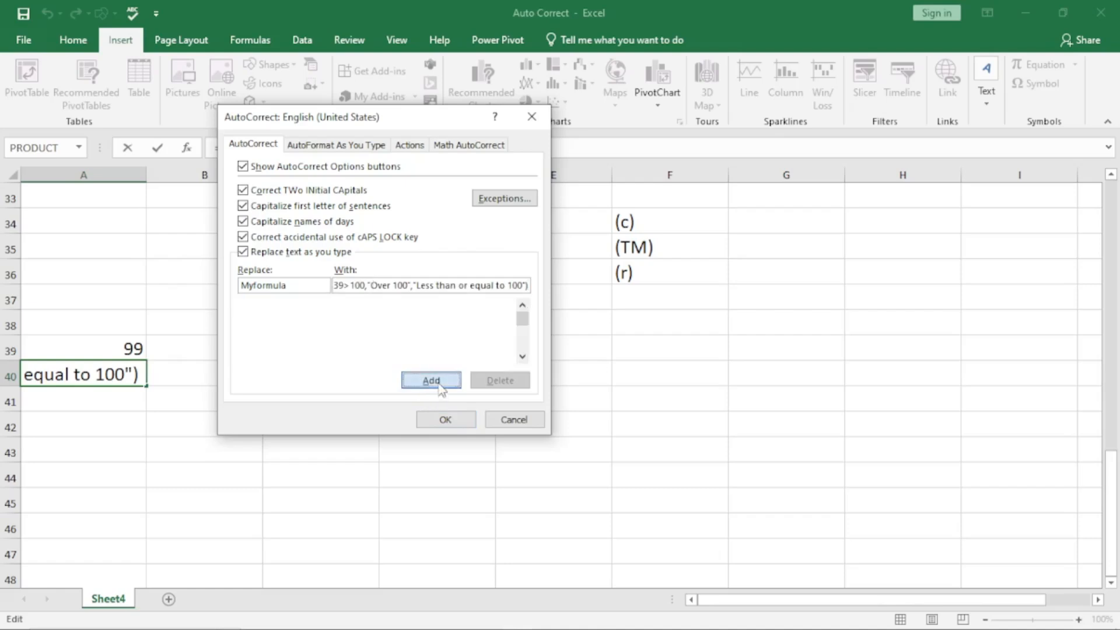
click(446, 419)
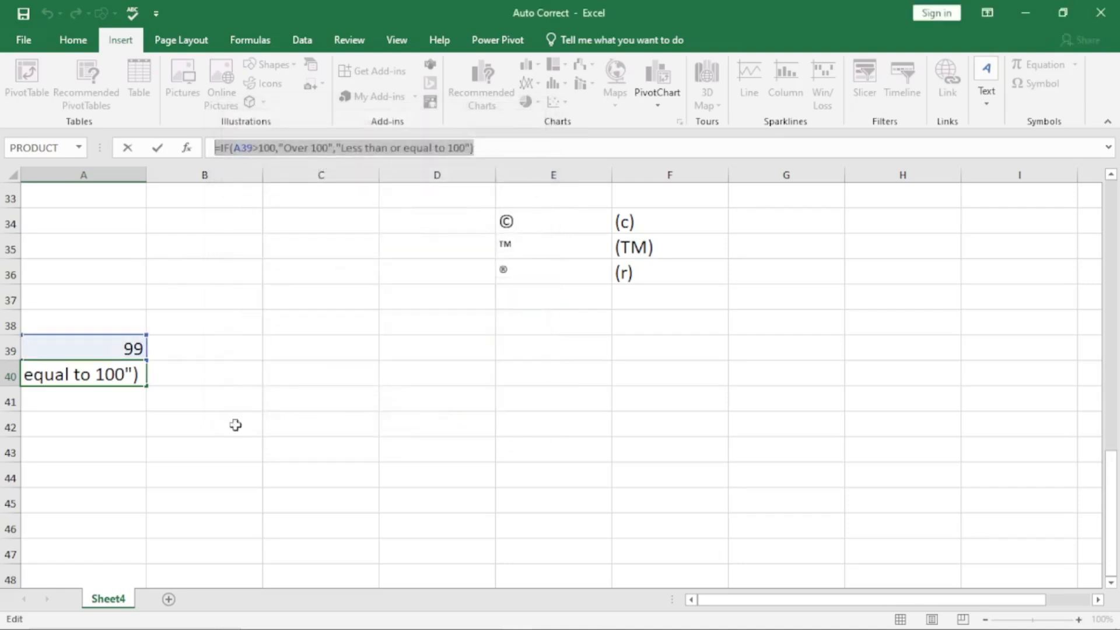
click(167, 432)
Step: Clear A40, then type Myformula in C42 so it expands into the IF formula
key(Escape)
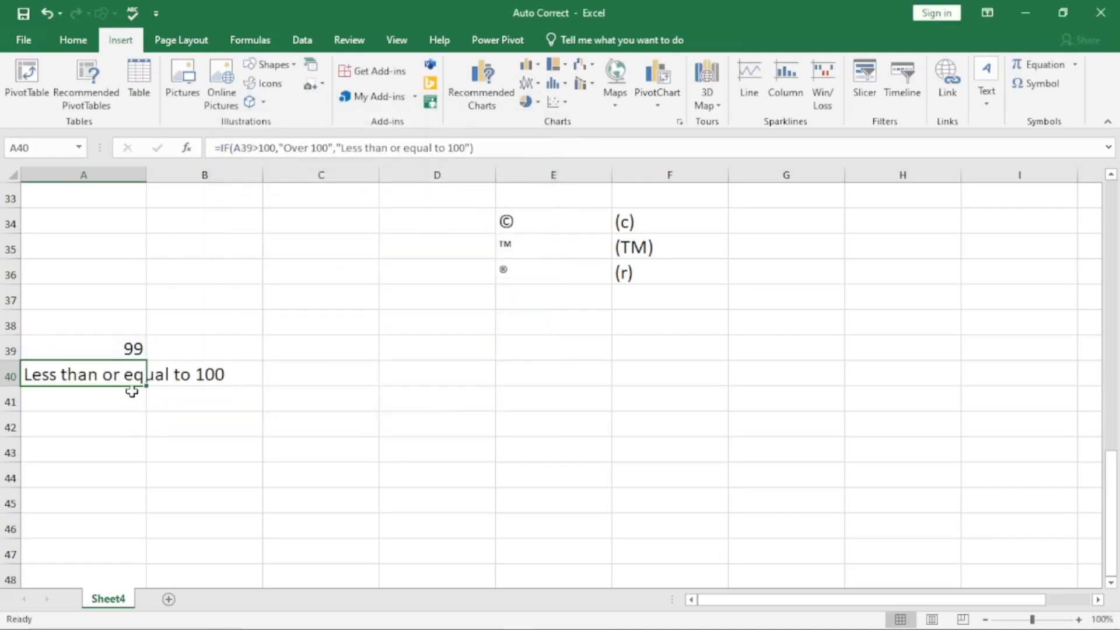
key(Delete)
click(274, 418)
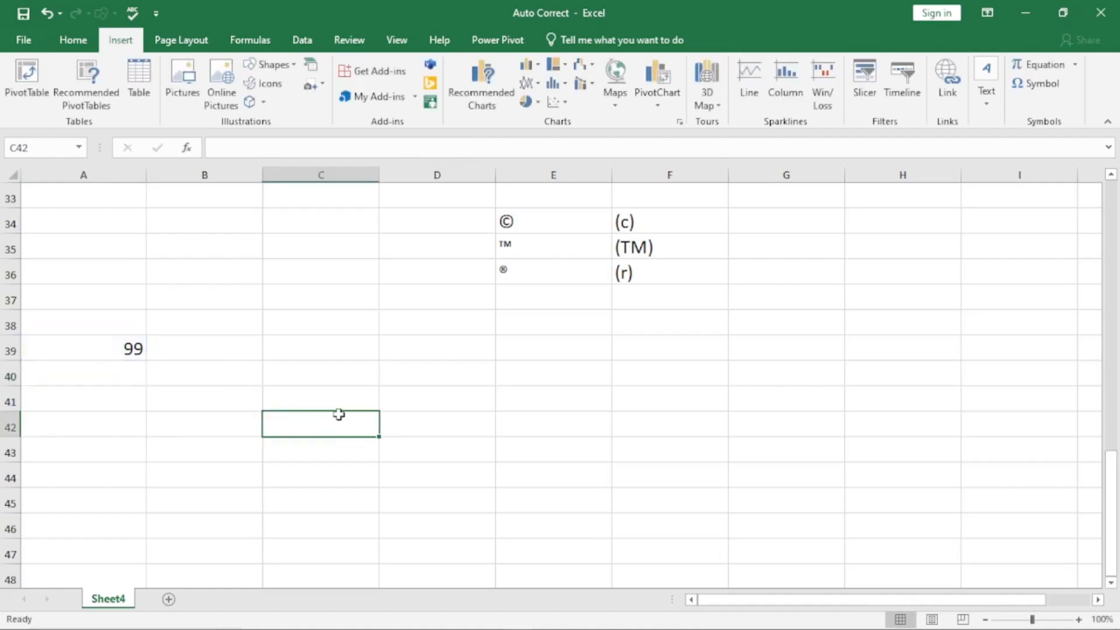
text(Myformula)
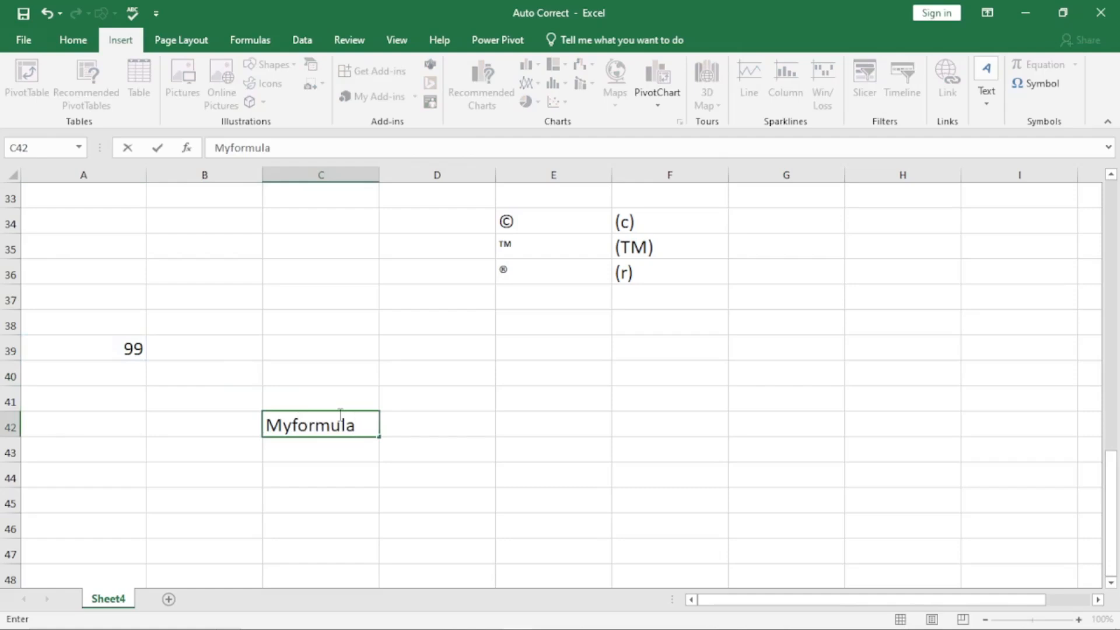
key(Return)
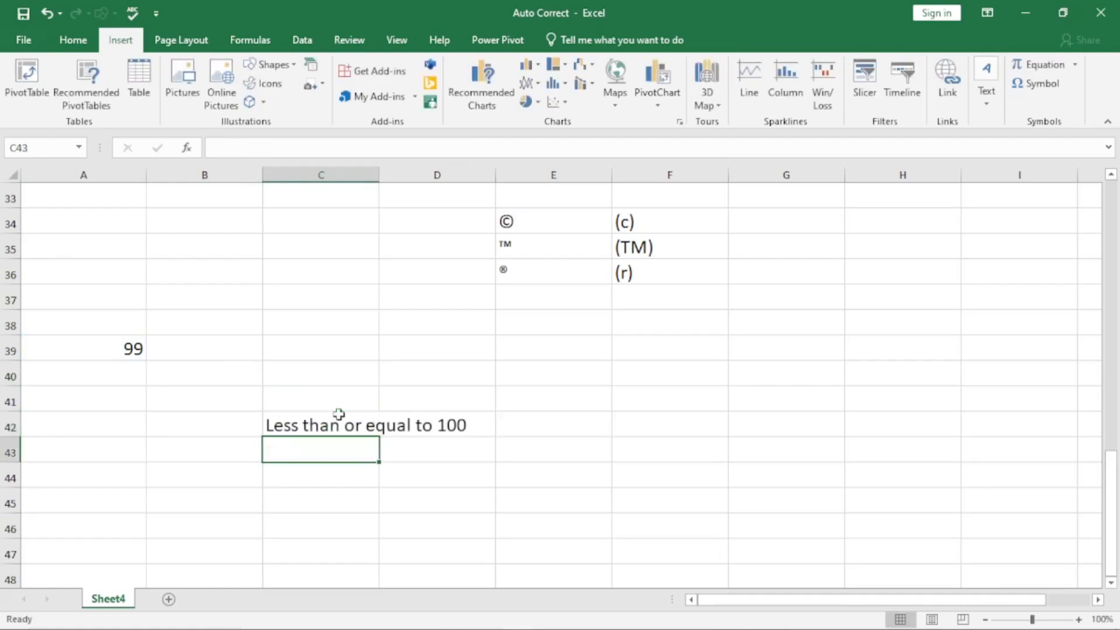
click(339, 414)
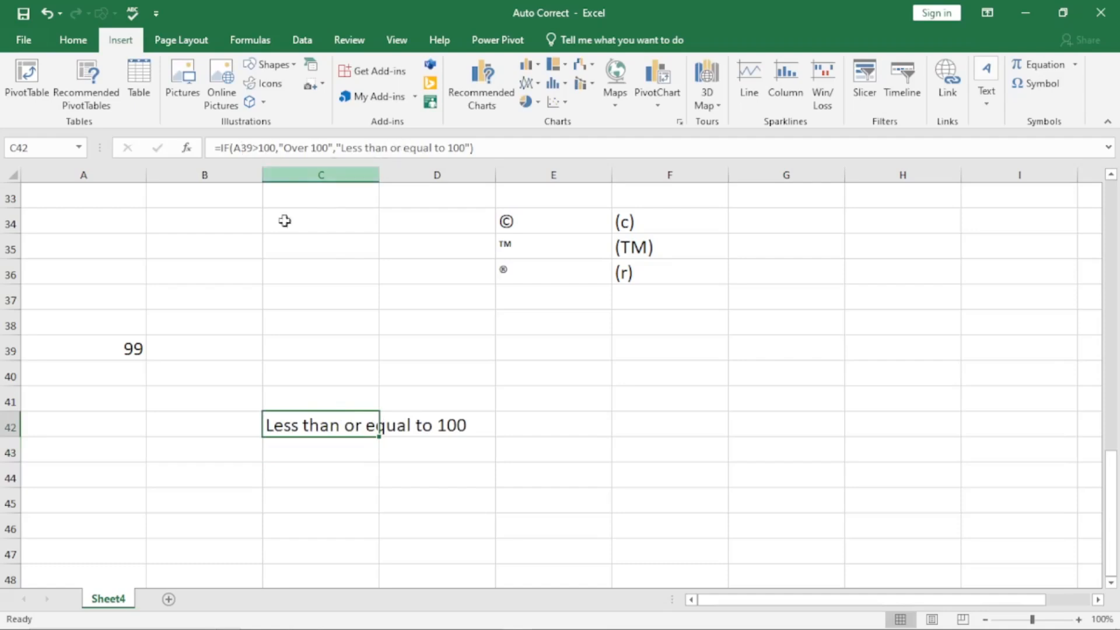
Step: Change A39 to 101 so C42 returns Over 100
click(89, 356)
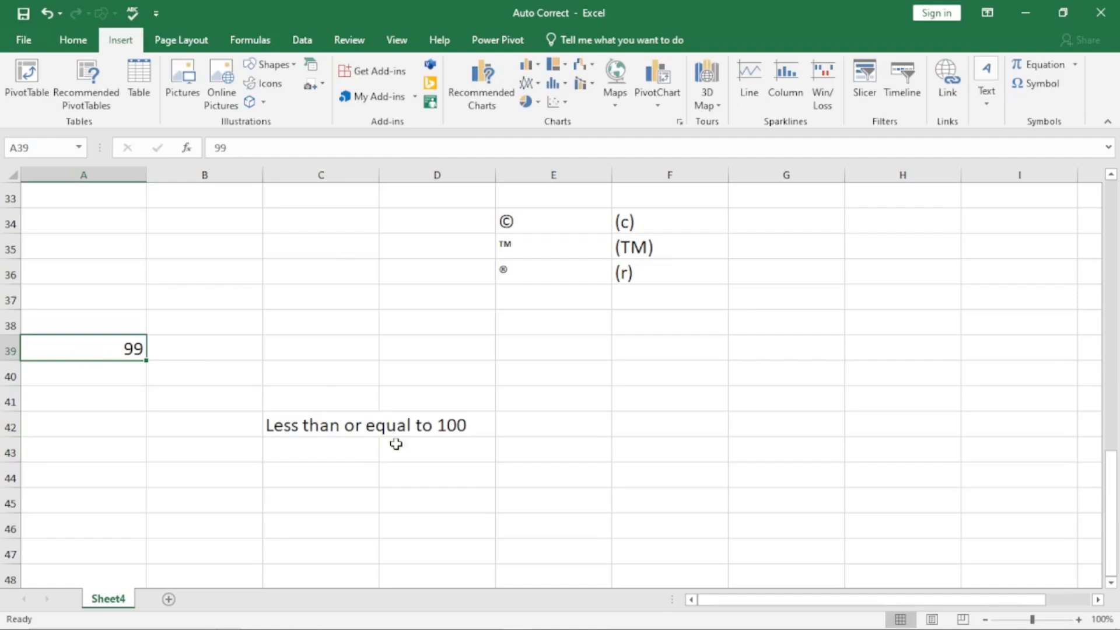
click(339, 435)
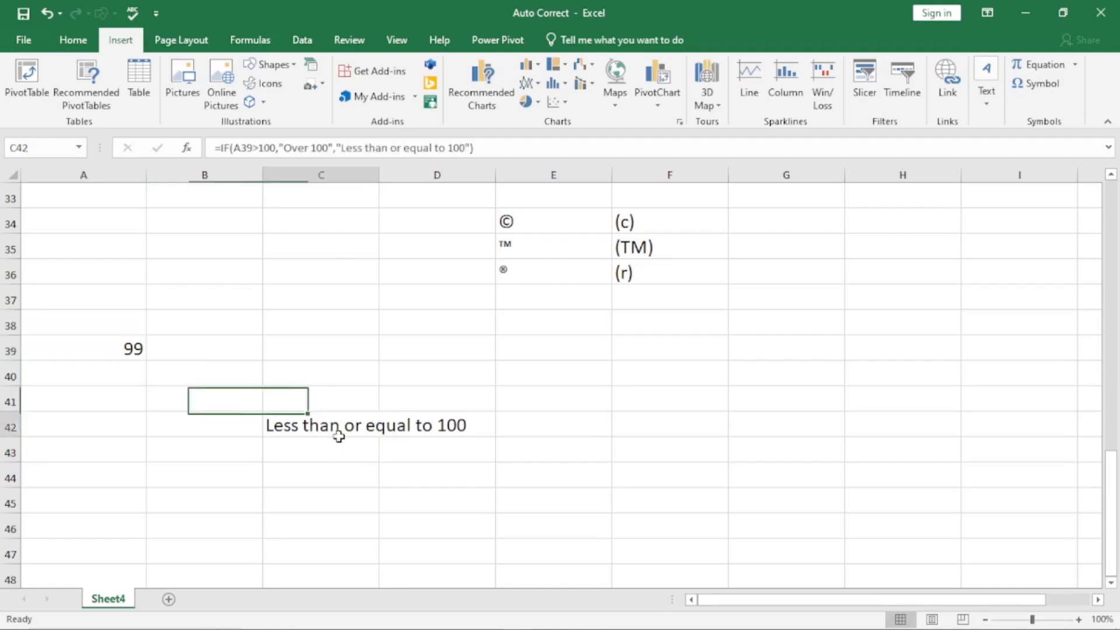
click(74, 350)
text(101)
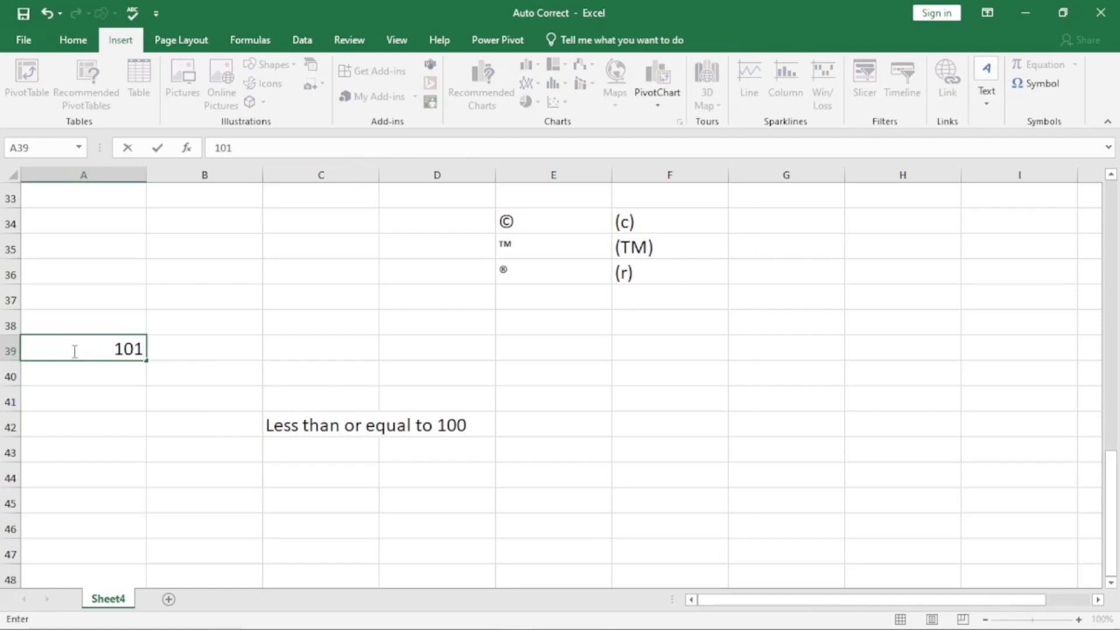
key(Return)
click(290, 432)
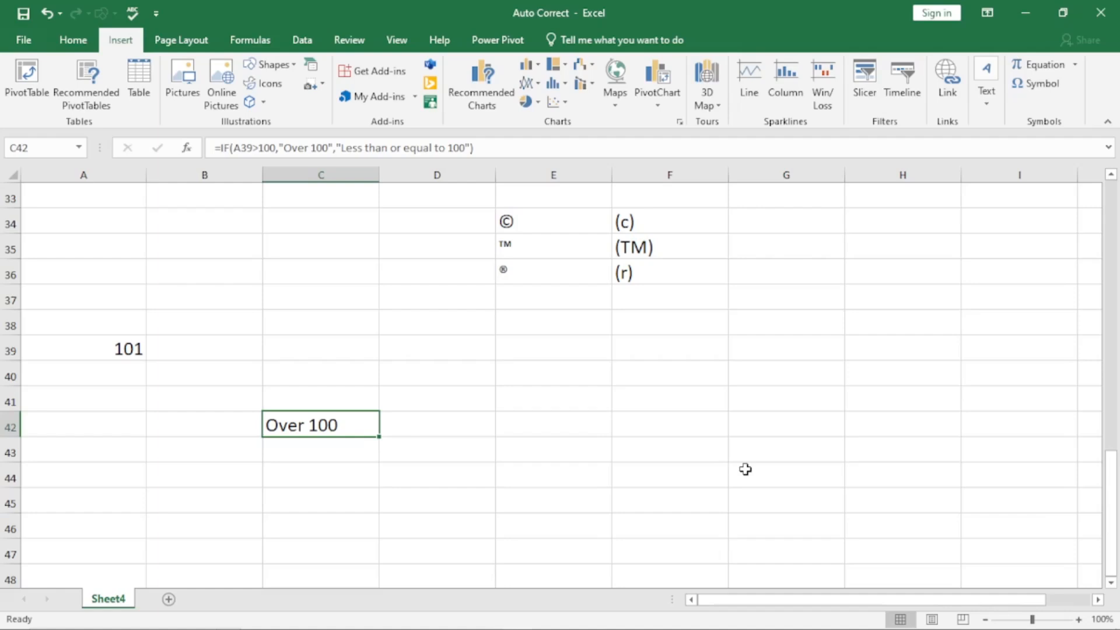
Step: Tick 'Replace text as you type' in AutoCorrect Options and confirm with OK
scroll(584, 466, down, 1)
click(431, 450)
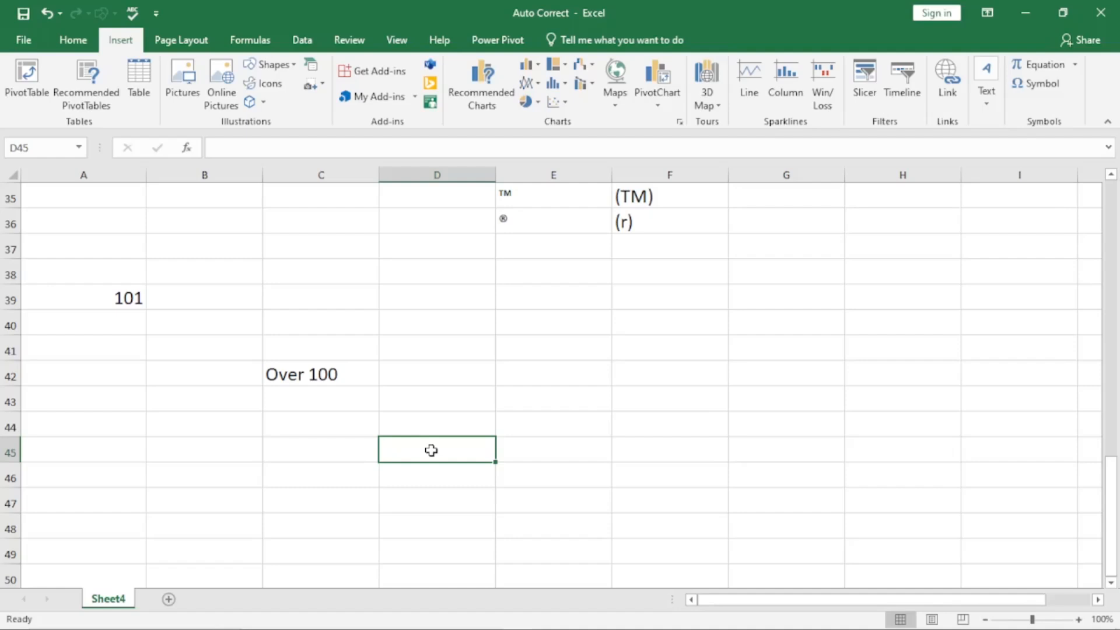
key(alt+t)
key(a)
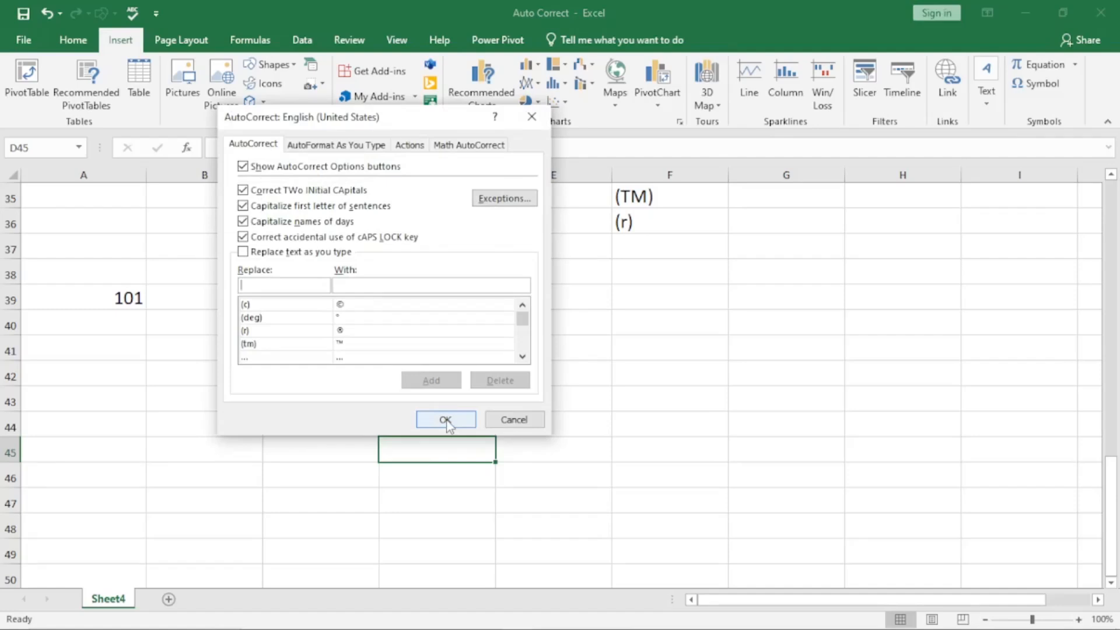
click(244, 260)
click(244, 260)
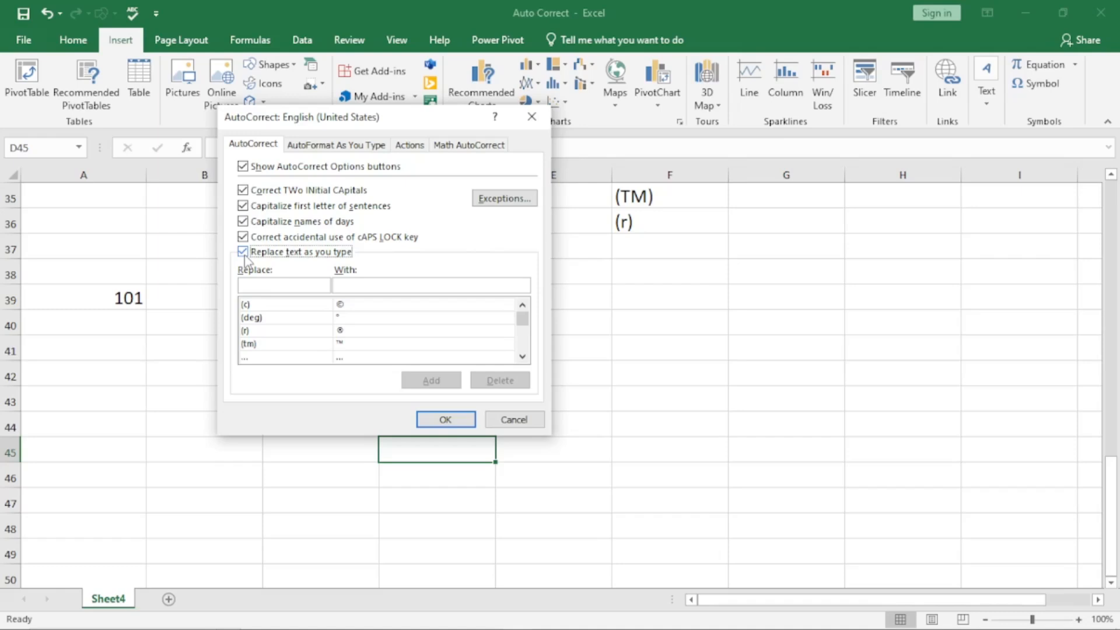
click(446, 420)
click(663, 403)
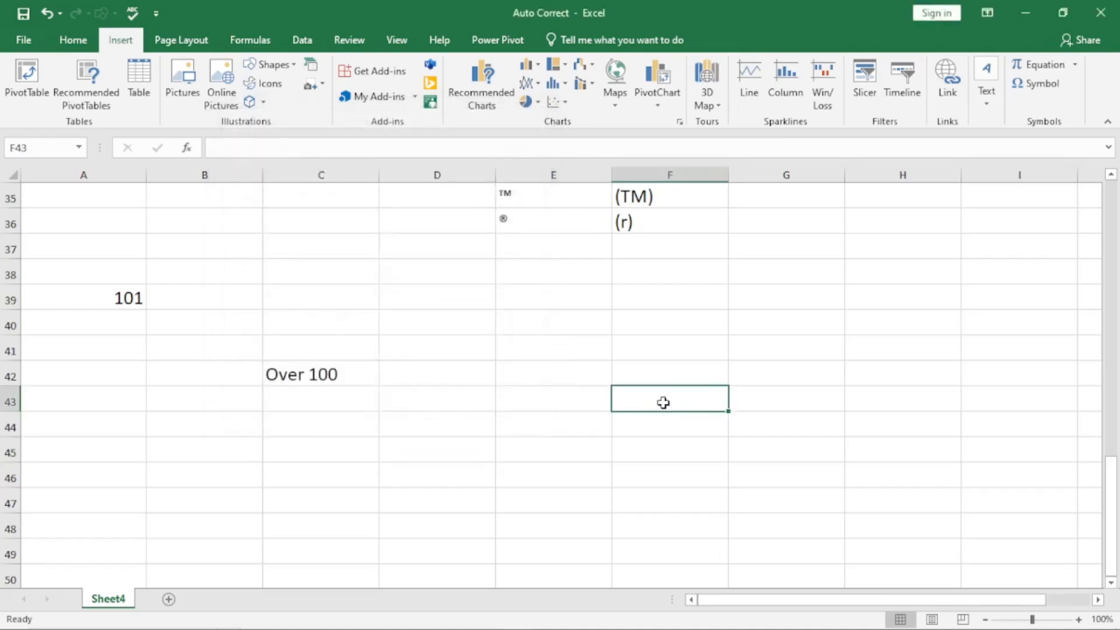
Step: Type abbout in F43 and let AutoCorrect change it to about
text(abb)
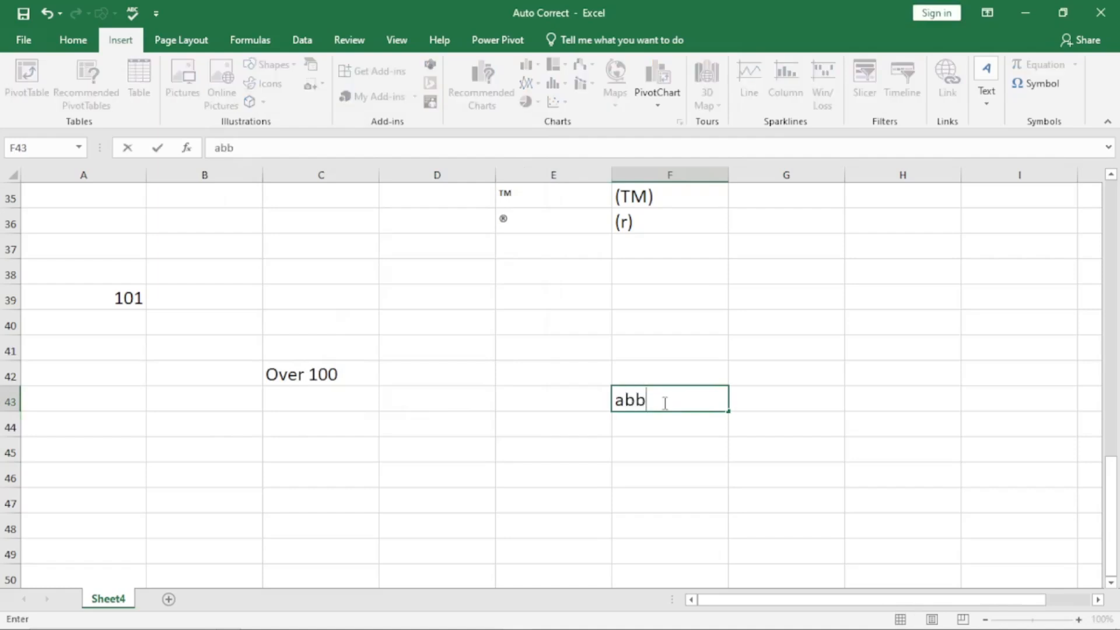
text(out)
key(Return)
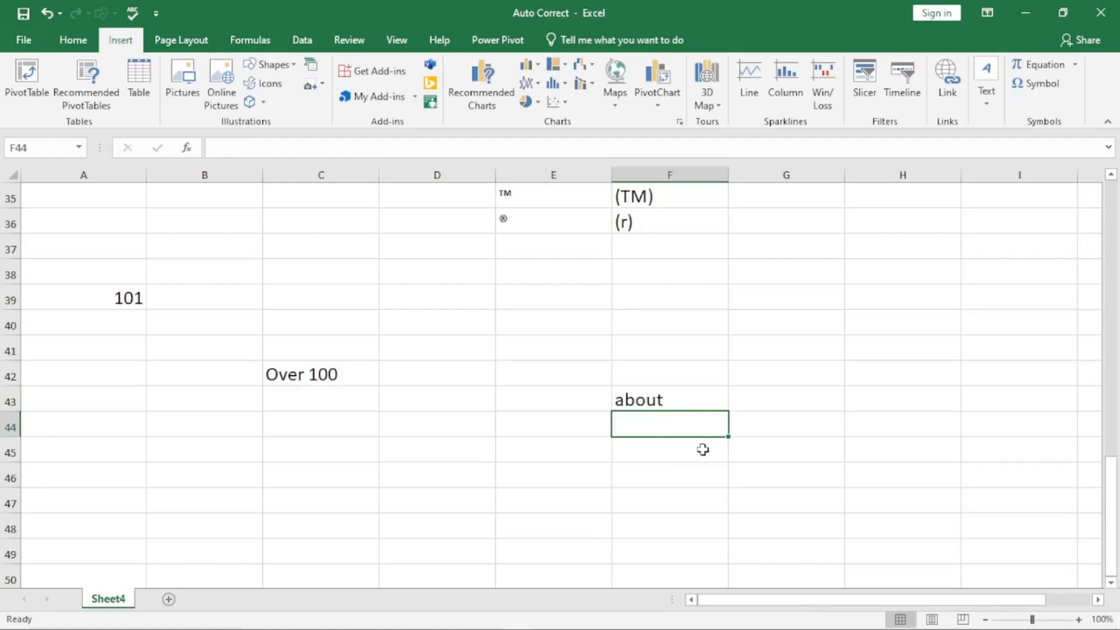
key(alt+t)
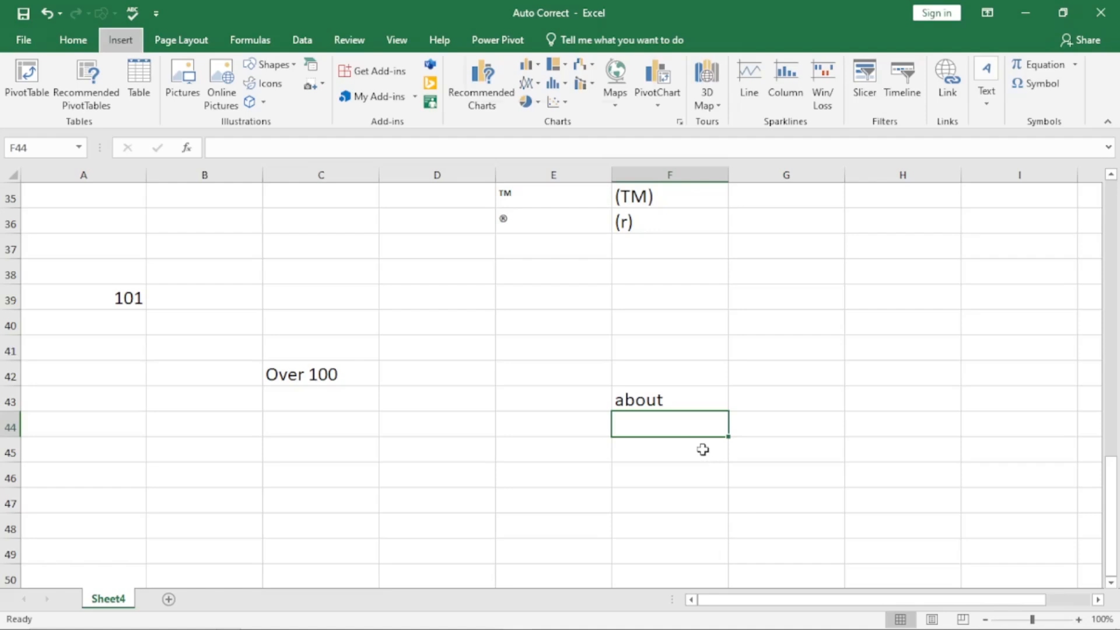
key(a)
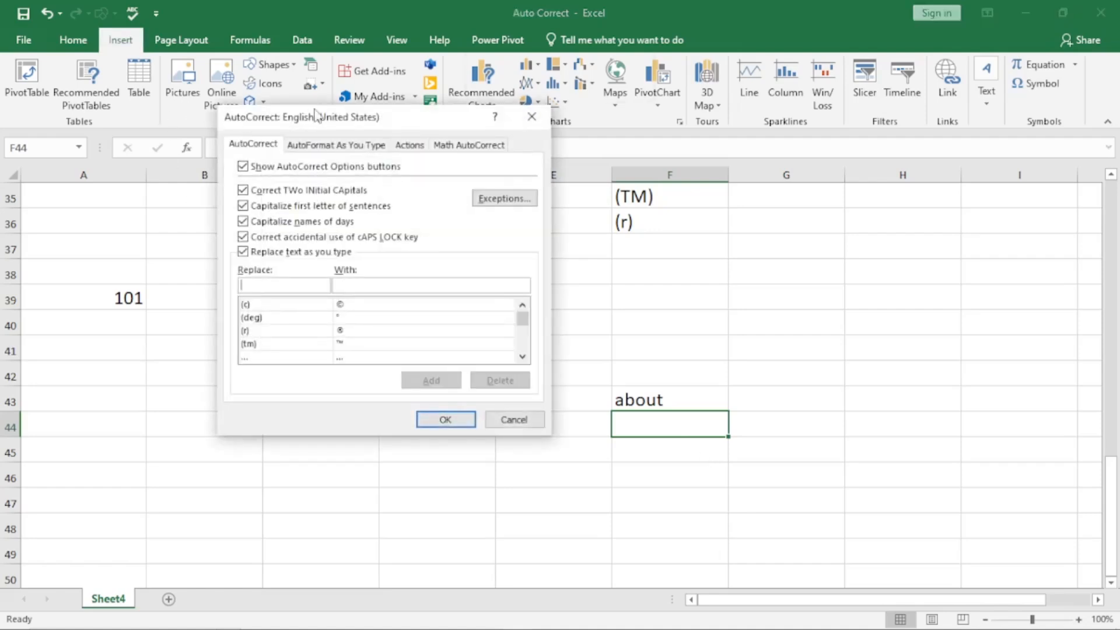
Step: Untick 'Replace text as you type', then enter abbout uncorrected in C44
click(243, 257)
click(459, 415)
click(338, 426)
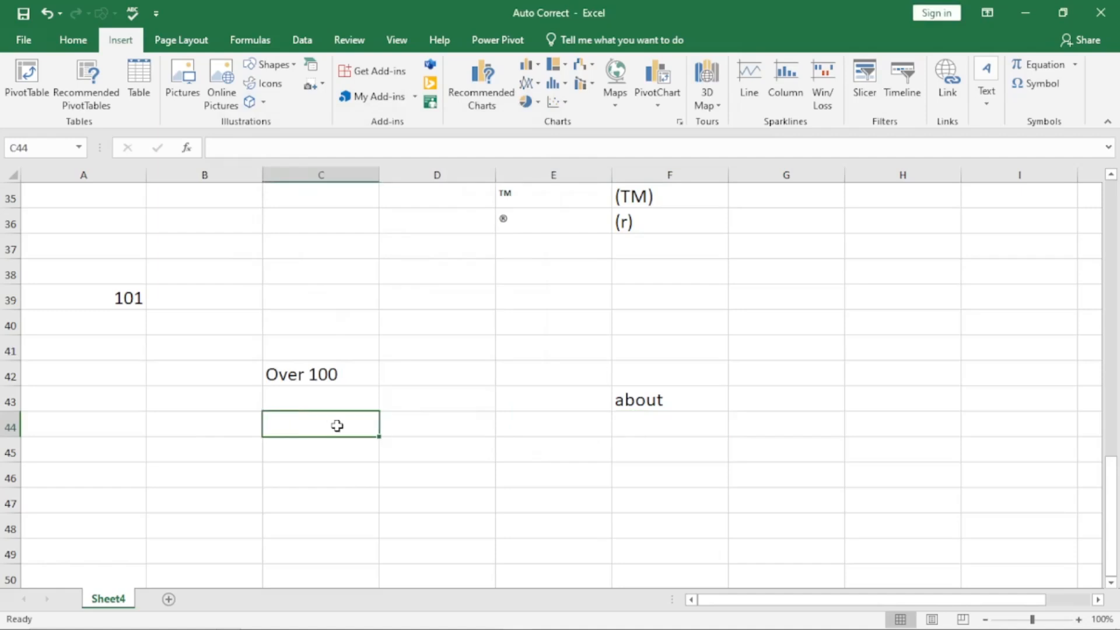
text(abbo)
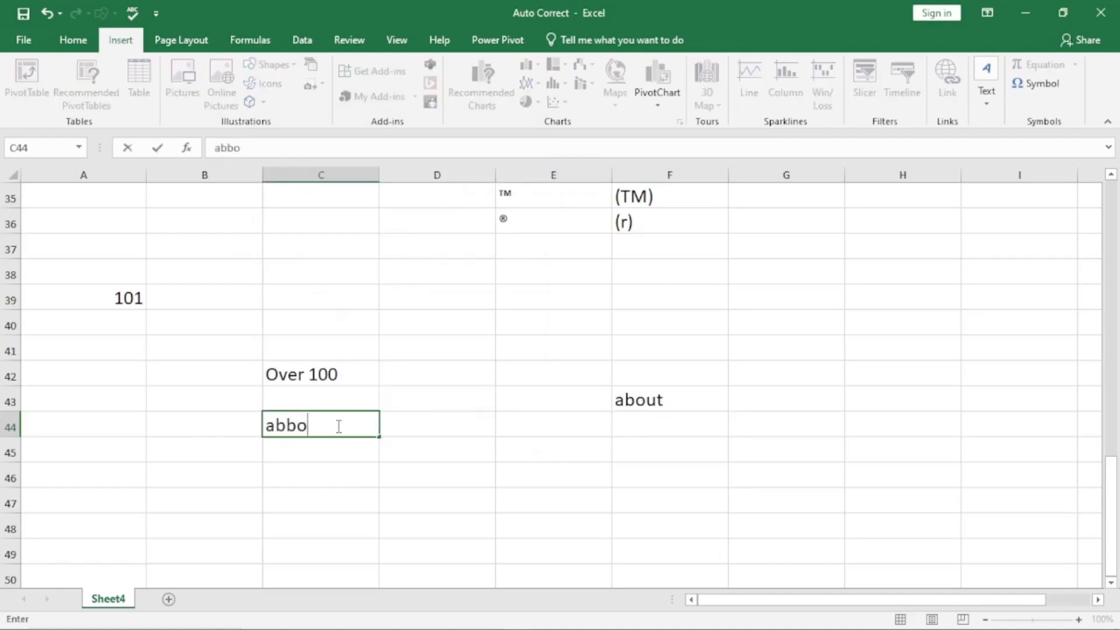
text(ut)
key(Return)
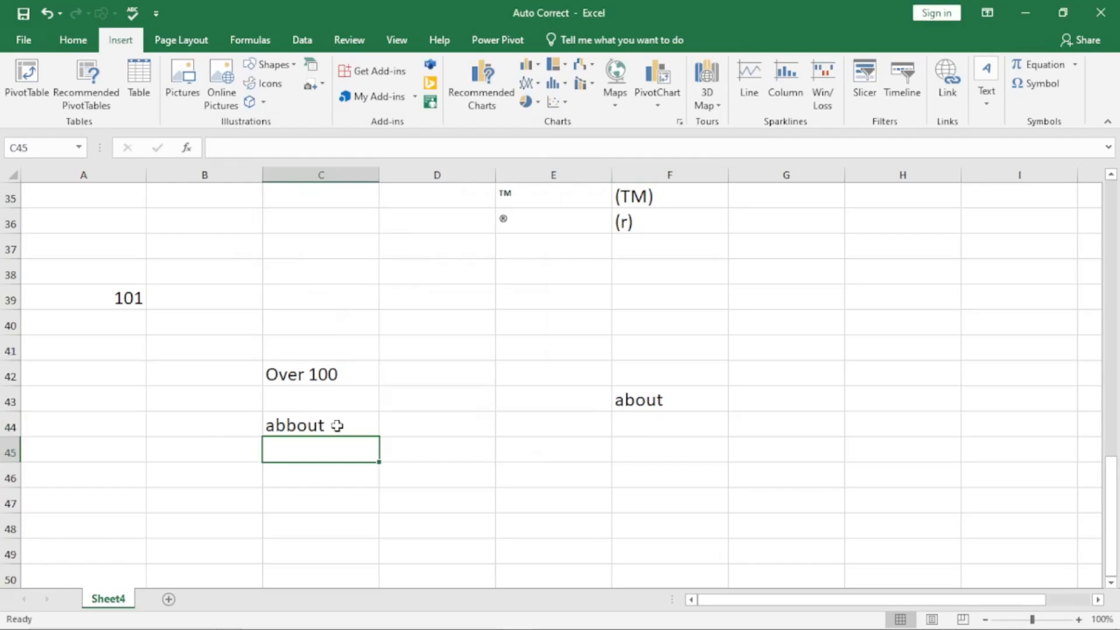
Step: Enter CPU in C47, where it stays unexpanded
click(314, 497)
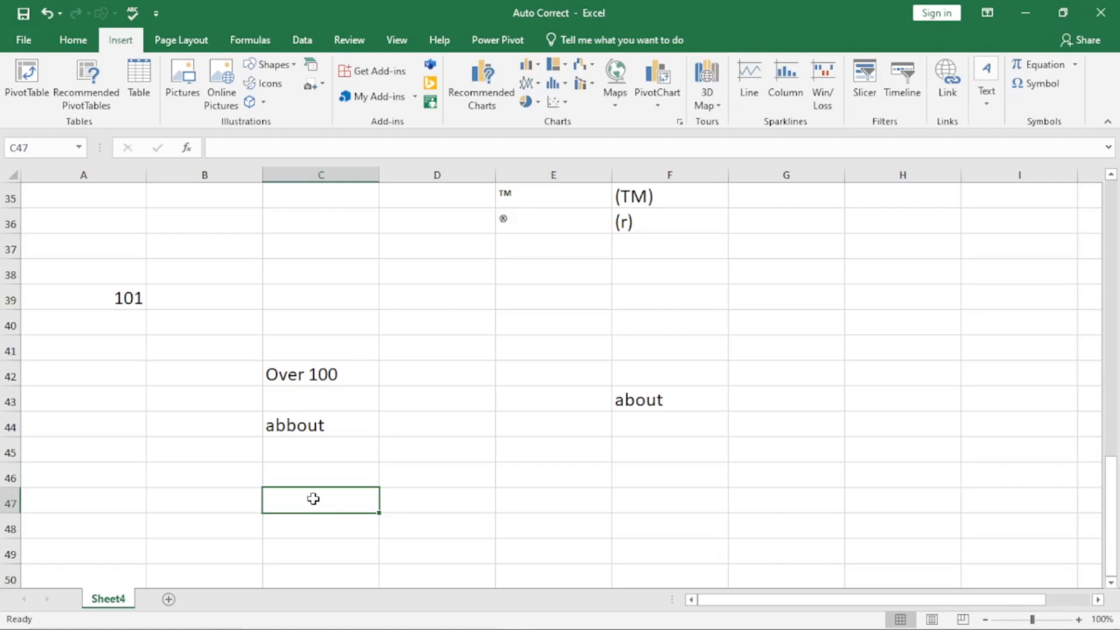
text(CPU)
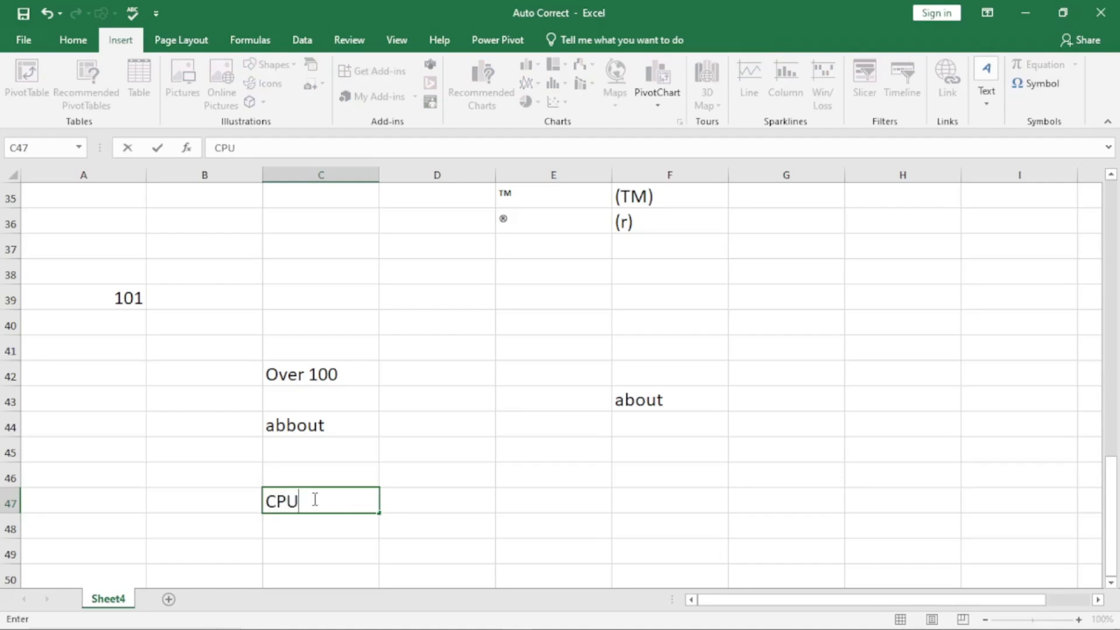
key(Return)
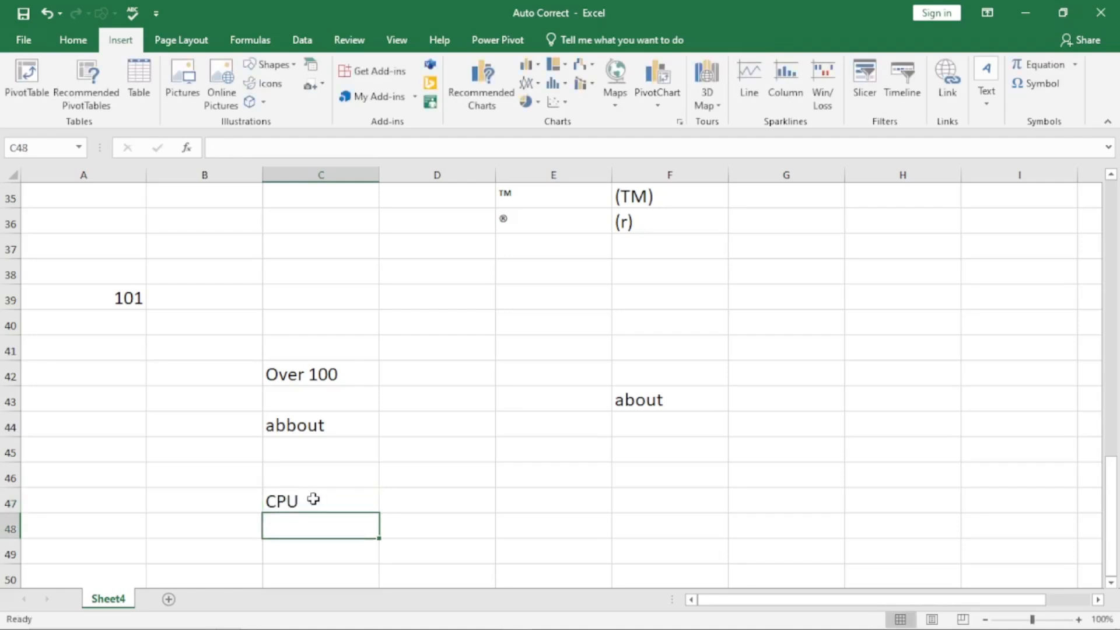
key(alt+t)
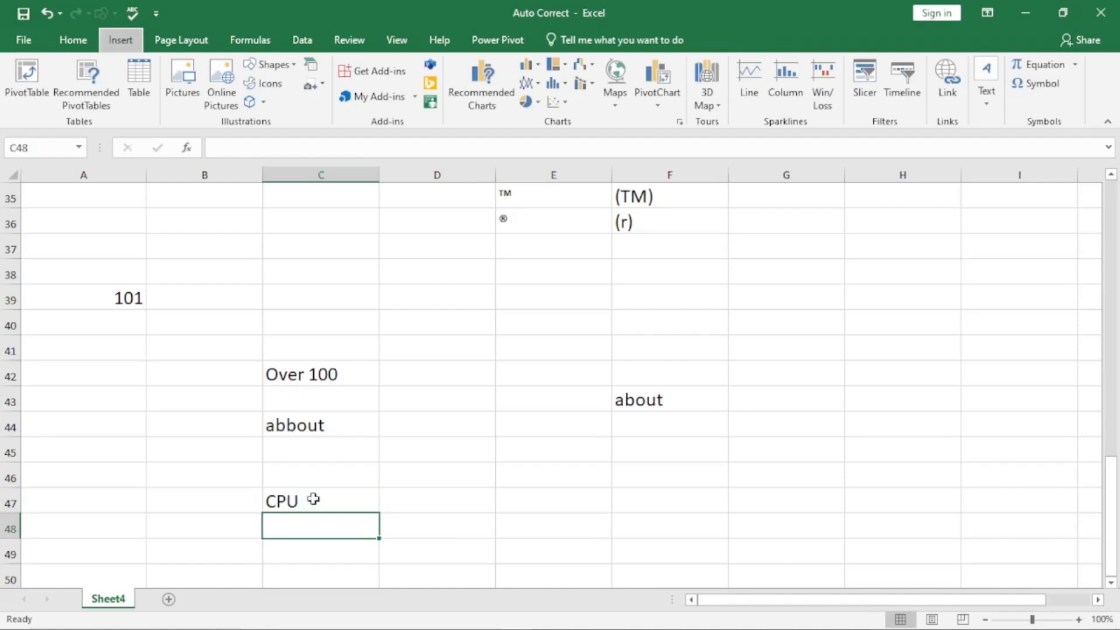
Step: Tick 'Replace text as you type' again in AutoCorrect and close it with OK
key(a)
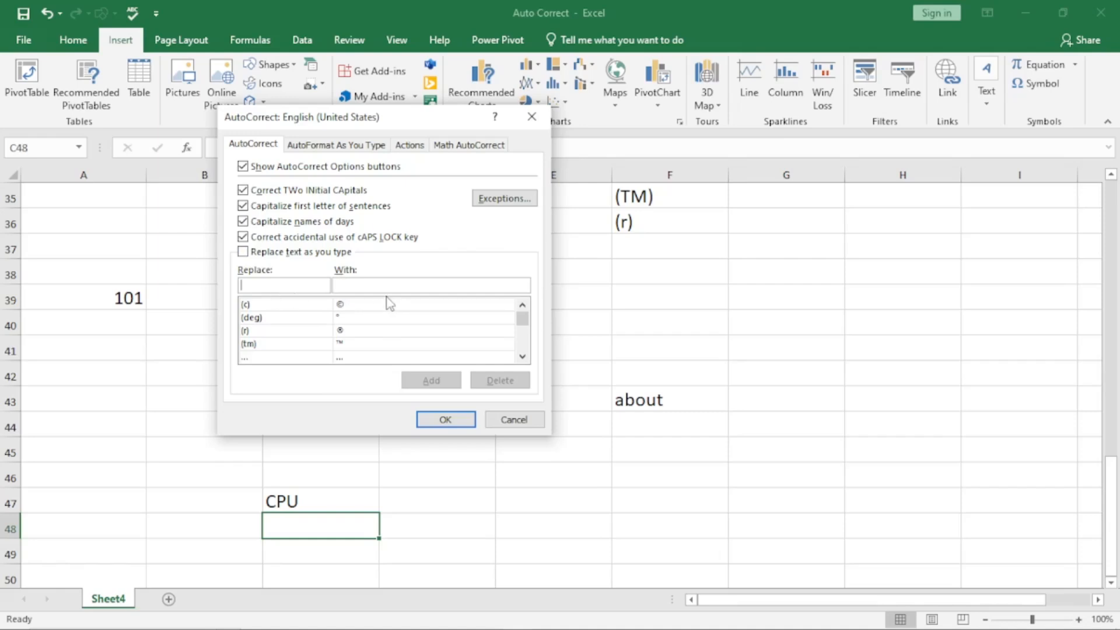
click(245, 254)
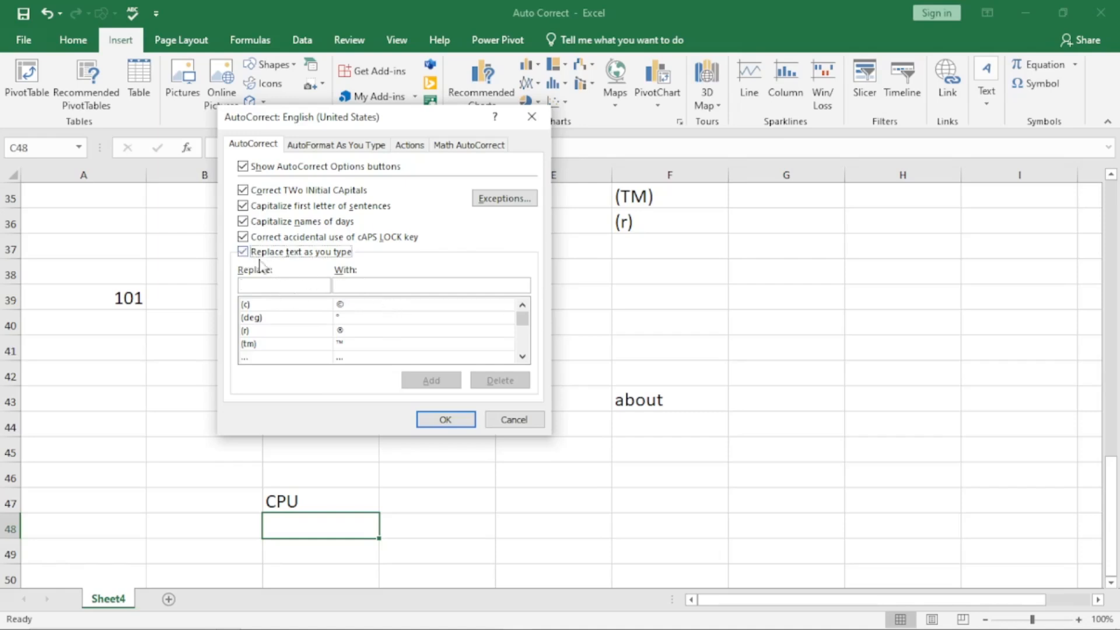
click(439, 420)
Step: Type abbout in F47 and CPU in F48, getting about and Central Processing unit
click(658, 499)
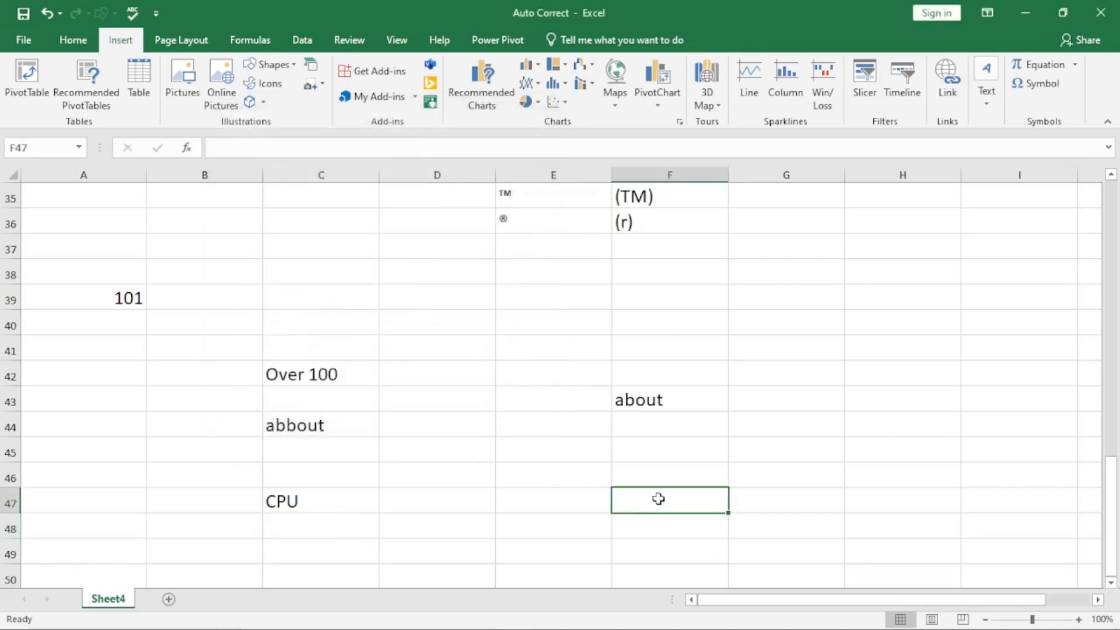
text(abb)
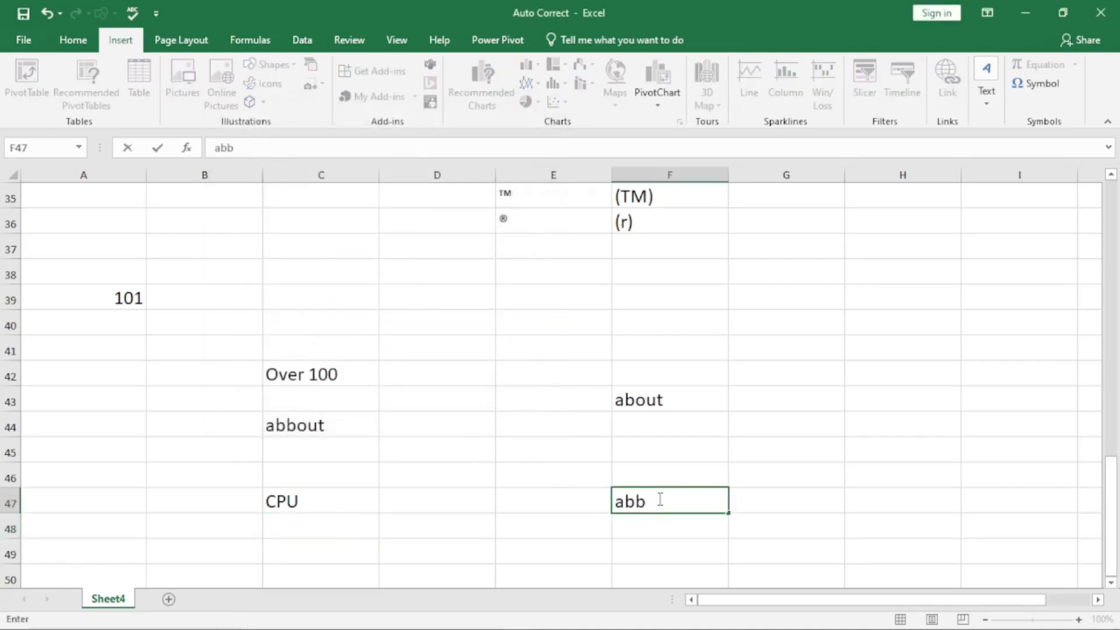
text(out)
key(Return)
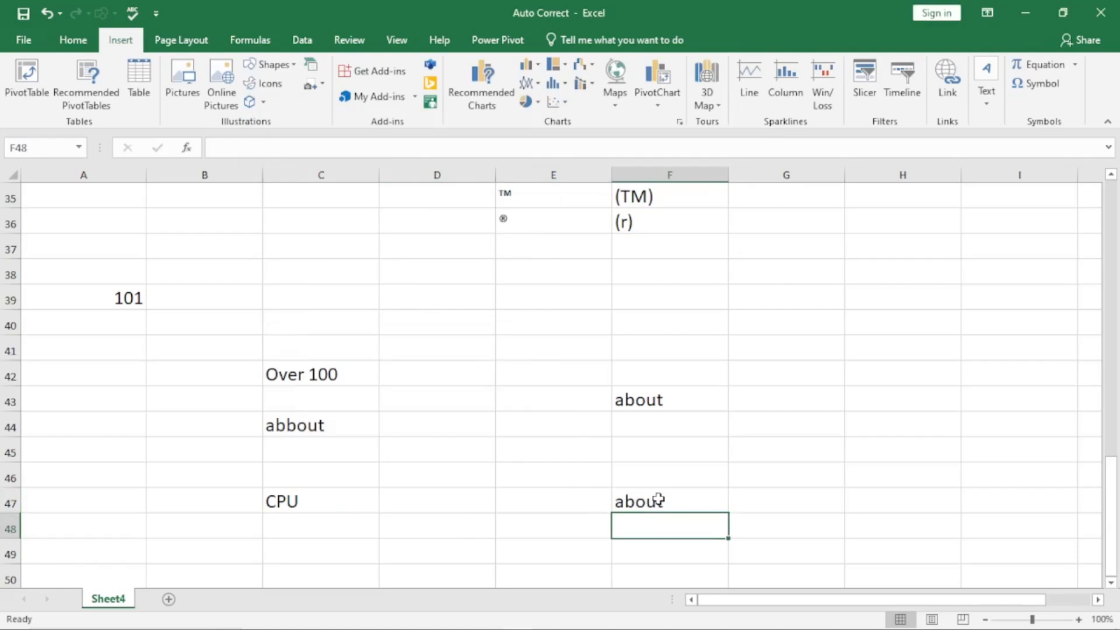
text(CPU)
key(Return)
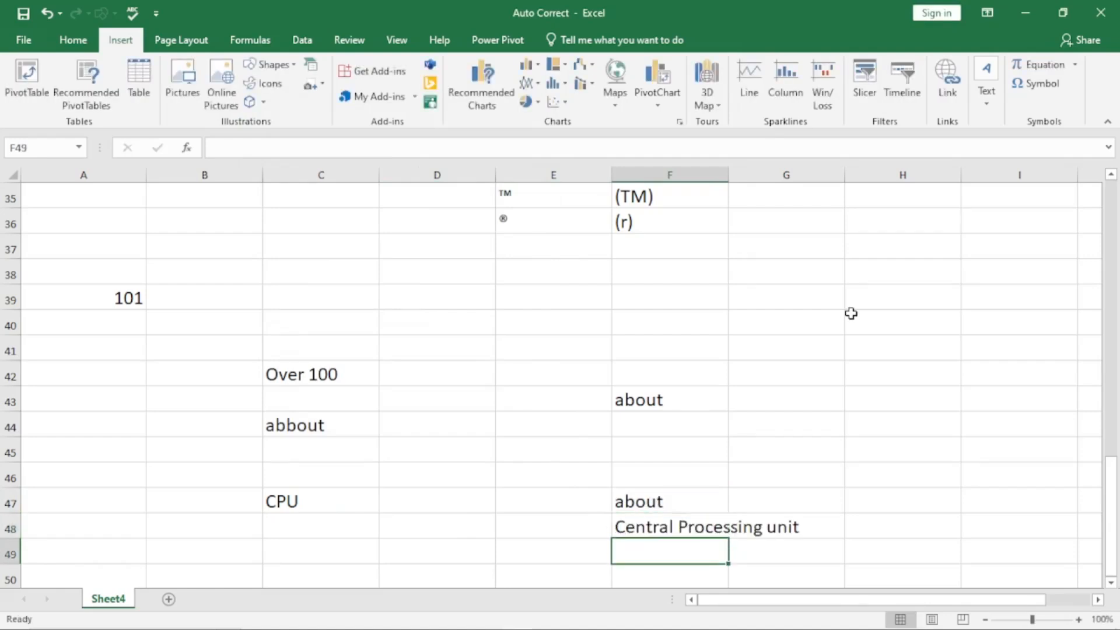
key(alt+t)
key(a)
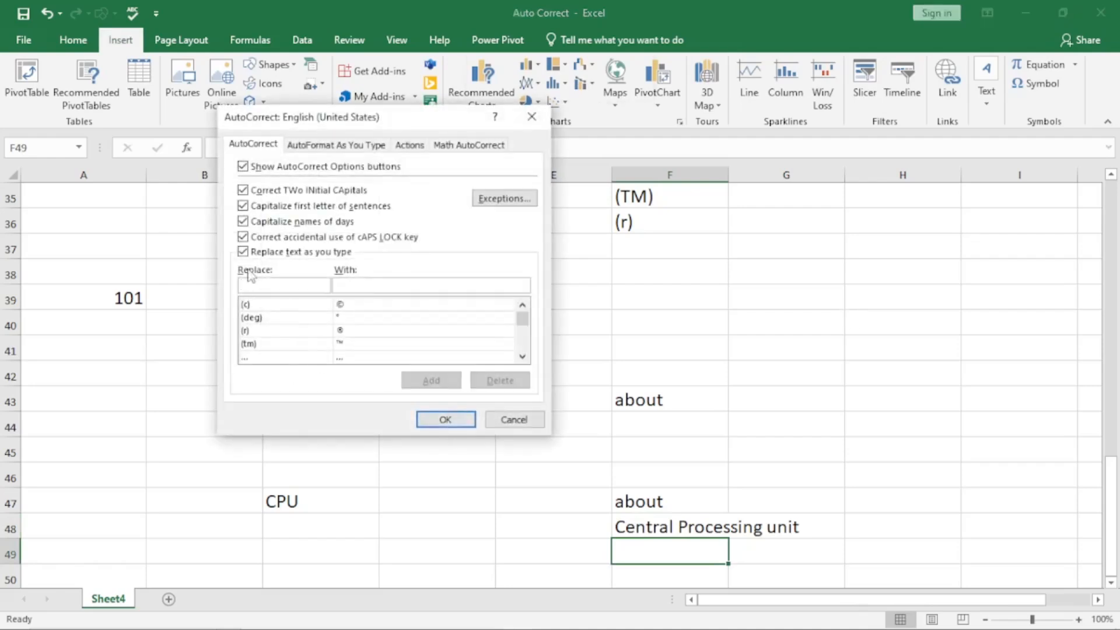